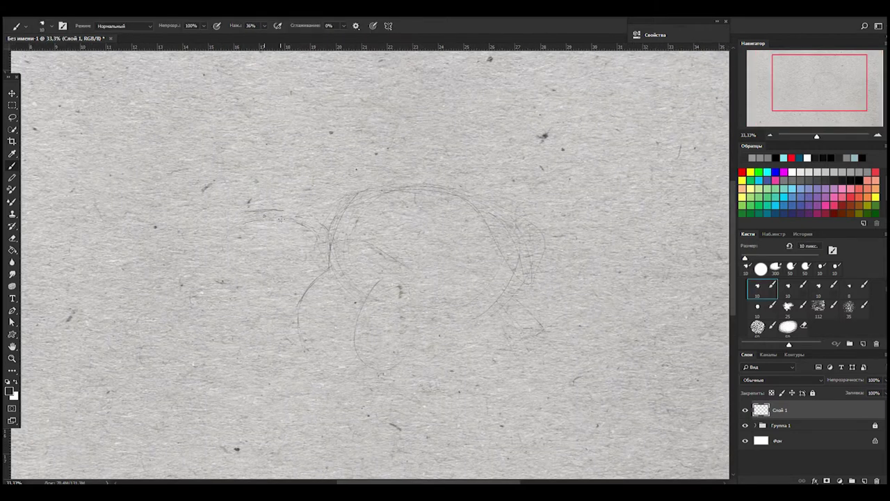
Rough in the tortoise's neck, head, body and underside contours on Слой 1
drag(237, 217, 324, 229)
drag(255, 220, 341, 255)
drag(337, 245, 452, 295)
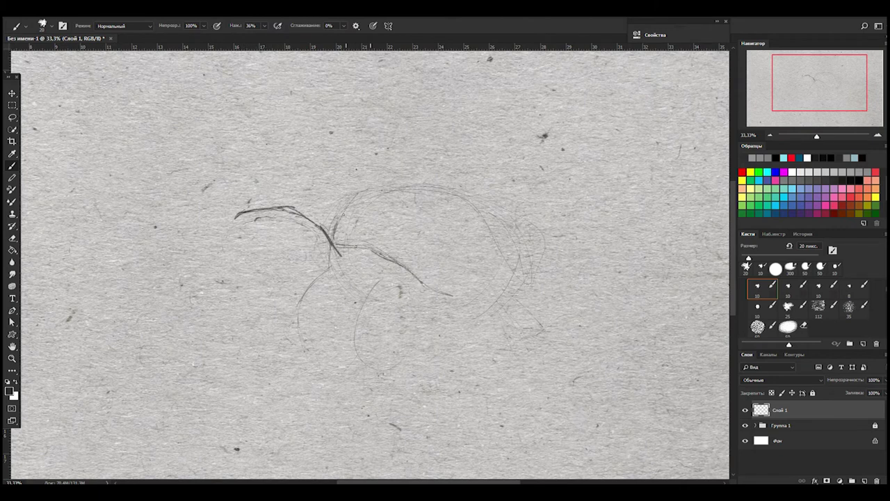
mouse_move(350, 213)
mouse_down()
mouse_move(449, 191)
mouse_move(529, 263)
mouse_up()
drag(407, 312, 541, 275)
drag(506, 249, 541, 278)
drag(279, 250, 327, 277)
drag(324, 288, 334, 315)
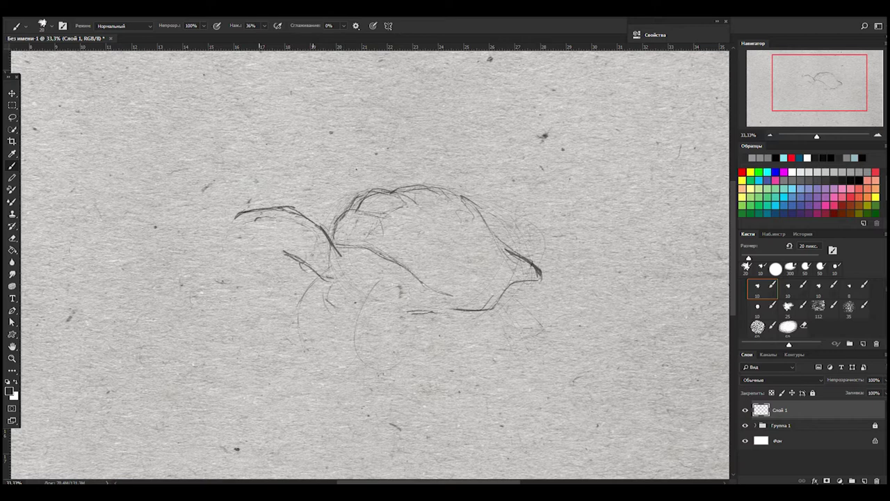
mouse_move(258, 222)
mouse_down()
mouse_move(324, 229)
mouse_move(256, 238)
mouse_up()
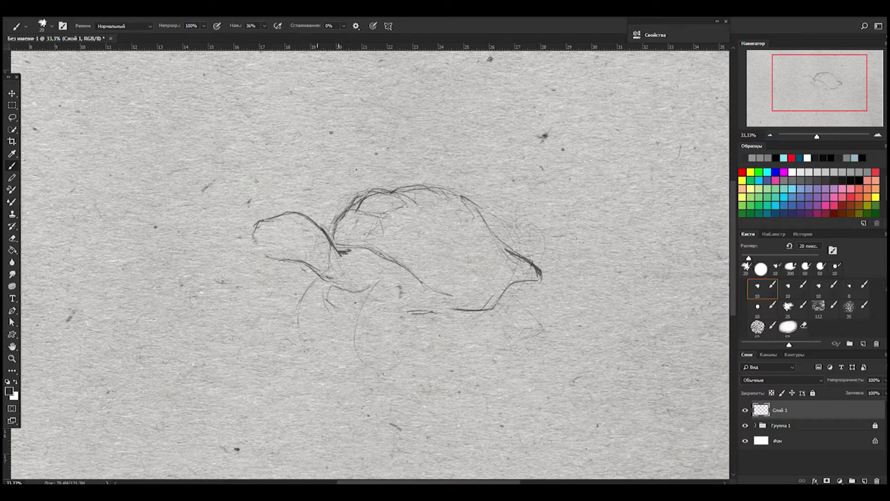
Enlarge the whole sketch to about 114%
key(ctrl+t)
drag(543, 253, 467, 279)
key(Return)
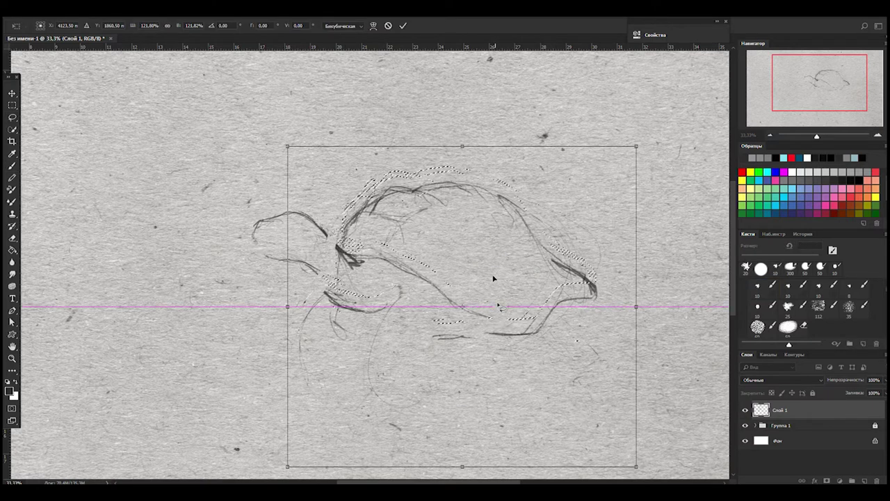
Darken the neck stroke and erase the stray chin and shell-top lines
key(b)
drag(259, 218, 323, 227)
drag(236, 363, 322, 387)
drag(597, 357, 433, 339)
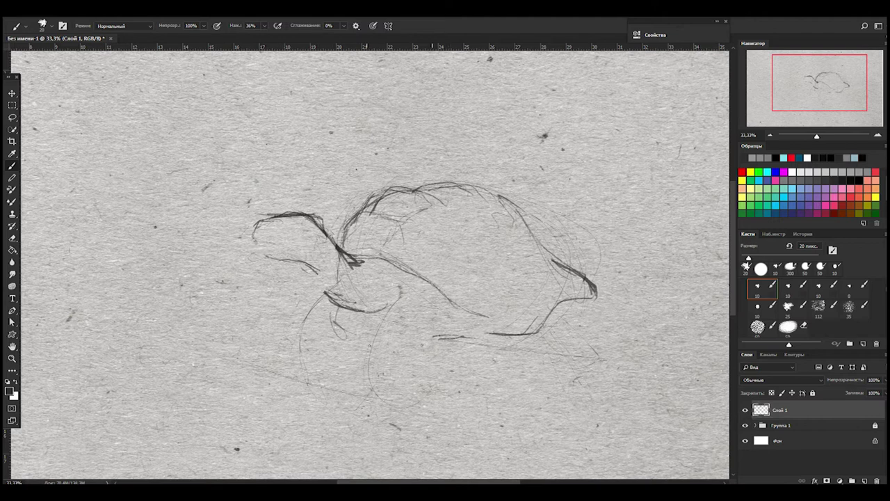
key(e)
mouse_move(376, 347)
mouse_down()
mouse_move(334, 299)
mouse_move(402, 274)
mouse_up()
key(b)
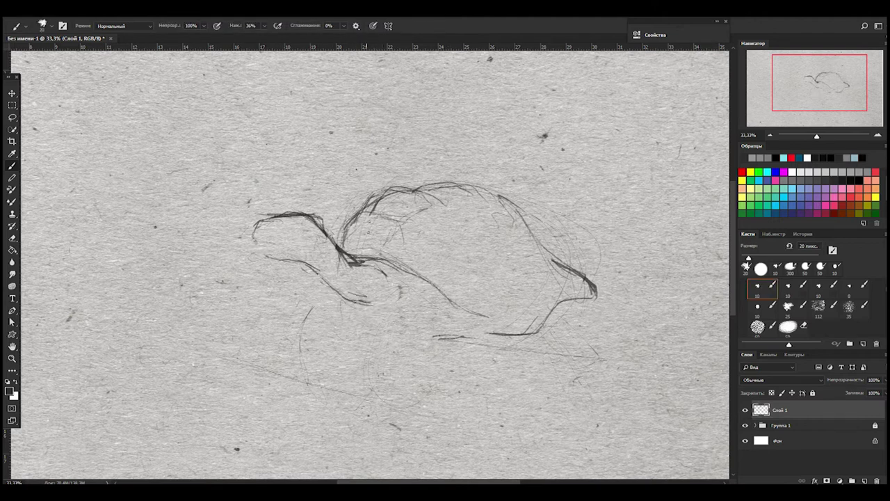
key(e)
drag(532, 229, 388, 207)
key(b)
Sketch the domed shell arc, front leg, belly and back leg
drag(556, 240, 577, 285)
drag(352, 250, 574, 279)
drag(404, 209, 511, 195)
mouse_move(400, 299)
mouse_down()
mouse_move(410, 421)
mouse_move(410, 407)
mouse_up()
drag(435, 307, 445, 400)
drag(445, 333, 496, 327)
drag(549, 320, 577, 379)
Draw the back foot and front-left leg, hatching shading on the front leg and neck
drag(574, 303, 577, 379)
drag(456, 332, 479, 361)
mouse_move(327, 303)
mouse_down()
mouse_move(317, 369)
mouse_move(360, 370)
mouse_up()
drag(356, 325, 394, 327)
drag(440, 303, 465, 331)
drag(448, 336, 500, 338)
drag(350, 312, 375, 333)
drag(353, 325, 388, 334)
drag(379, 264, 397, 295)
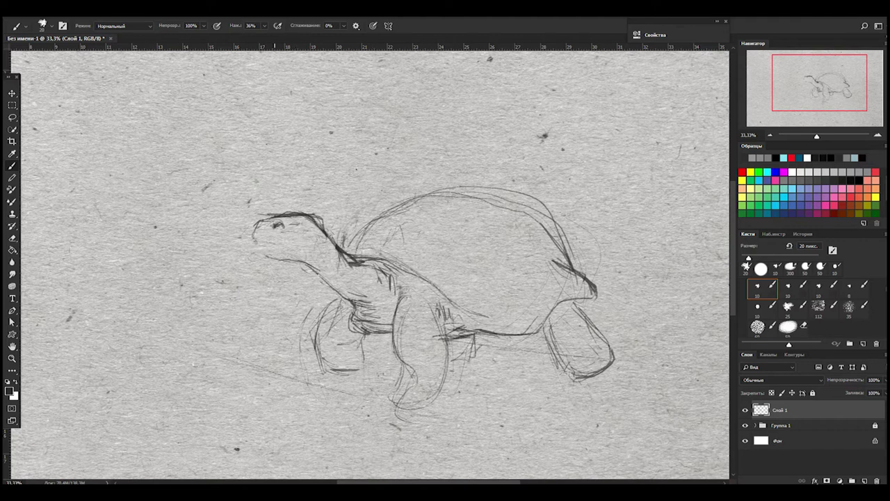
Retrace the head and jaw darker, add the open mouth, neck shading and front-leg outline
drag(252, 236, 320, 221)
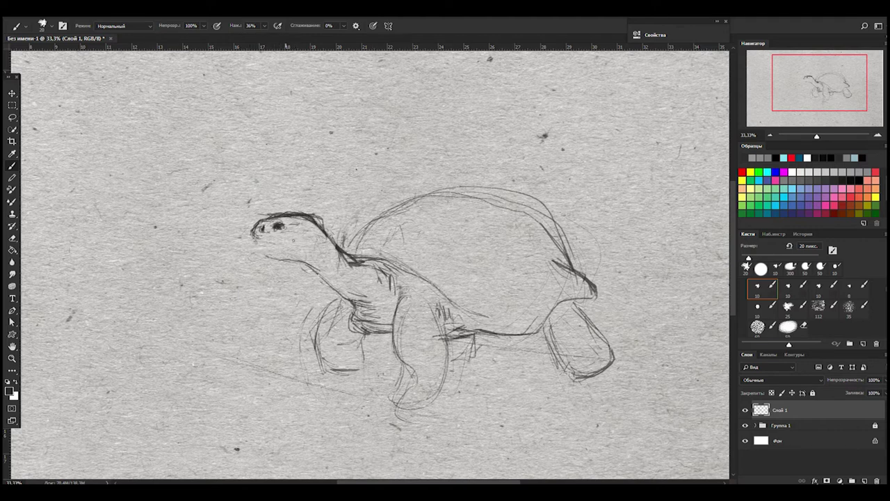
mouse_move(252, 232)
mouse_down()
mouse_move(311, 244)
mouse_move(341, 283)
mouse_up()
drag(322, 241, 350, 271)
mouse_move(316, 272)
mouse_down()
mouse_move(362, 298)
mouse_move(391, 292)
mouse_up()
drag(379, 263, 384, 282)
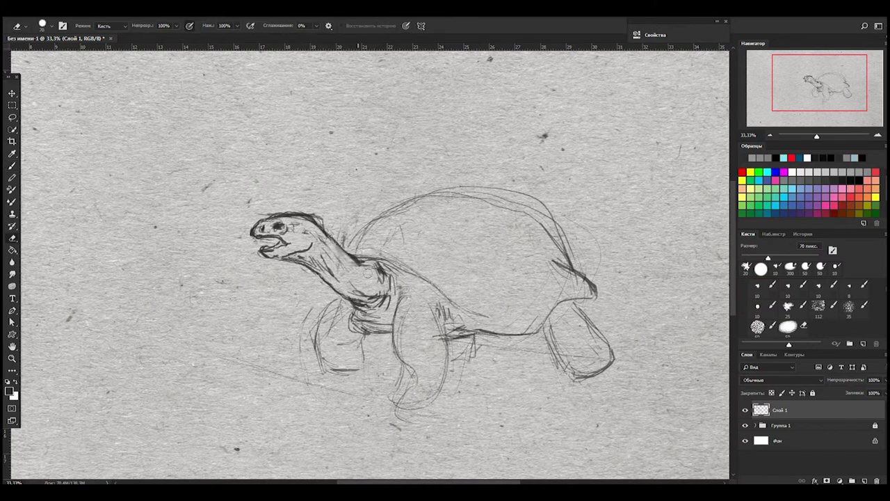
mouse_move(339, 293)
mouse_down()
mouse_move(319, 307)
mouse_move(321, 373)
mouse_move(368, 359)
mouse_move(352, 313)
mouse_move(389, 310)
mouse_move(431, 279)
mouse_up()
drag(357, 259, 498, 324)
Draw the shell's contours and plate lines, reinforcing its top and rear edge
drag(458, 215, 460, 238)
drag(524, 230, 526, 263)
mouse_move(470, 247)
mouse_down()
mouse_move(550, 267)
mouse_move(543, 264)
mouse_up()
drag(454, 194, 491, 190)
drag(416, 210, 394, 245)
drag(425, 220, 447, 214)
drag(352, 250, 400, 210)
drag(357, 247, 394, 241)
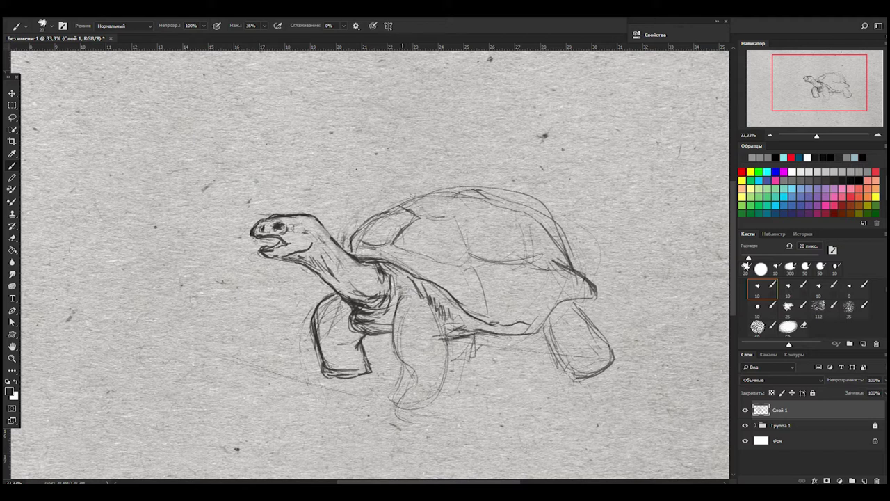
drag(417, 212, 480, 196)
mouse_move(459, 193)
mouse_down()
mouse_move(518, 188)
mouse_move(599, 311)
mouse_up()
mouse_move(578, 270)
mouse_down()
mouse_move(597, 324)
mouse_move(573, 341)
mouse_up()
Darken the rear and front-left legs and hatch shading under the shell
drag(557, 369, 605, 379)
drag(611, 348, 598, 380)
drag(401, 360, 394, 403)
drag(393, 405, 434, 389)
drag(448, 326, 437, 397)
drag(424, 348, 395, 376)
drag(393, 403, 429, 380)
drag(330, 361, 370, 384)
mouse_move(454, 339)
mouse_down()
mouse_move(476, 356)
mouse_move(449, 359)
mouse_up()
drag(442, 304, 441, 332)
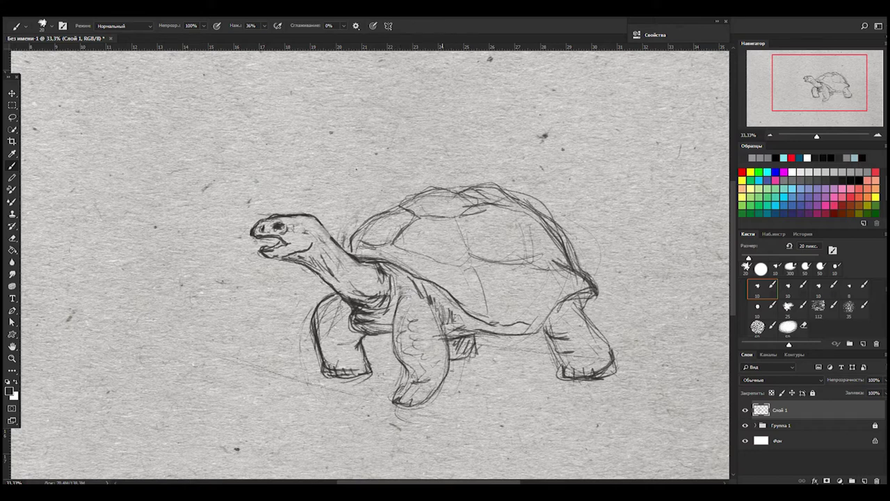
Refine the shell's lower edge near the leg and add front-leg strokes
drag(440, 296, 442, 328)
drag(448, 302, 455, 326)
mouse_move(401, 295)
mouse_down()
mouse_move(394, 375)
mouse_move(394, 320)
mouse_up()
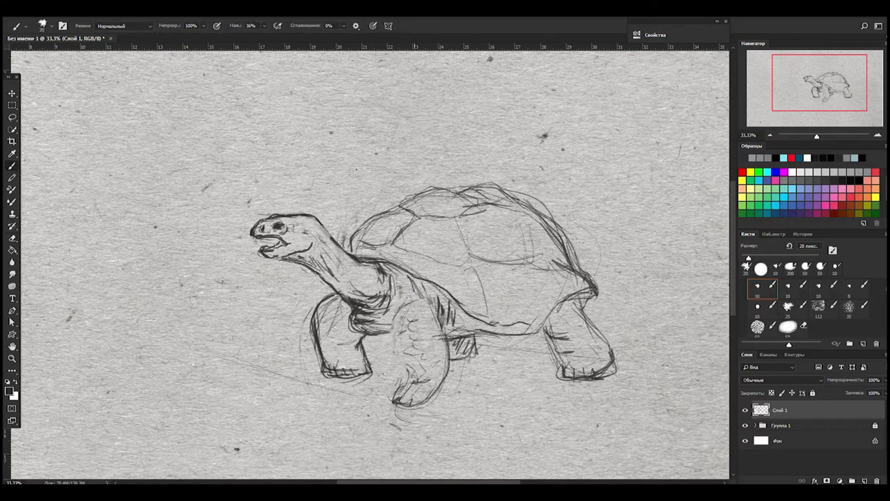
drag(402, 355, 397, 397)
mouse_move(421, 299)
mouse_down()
mouse_move(376, 319)
mouse_move(365, 339)
mouse_move(349, 332)
mouse_up()
Lighten strokes around the neck, then redraw strokes on the front leg and shell edge
key(e)
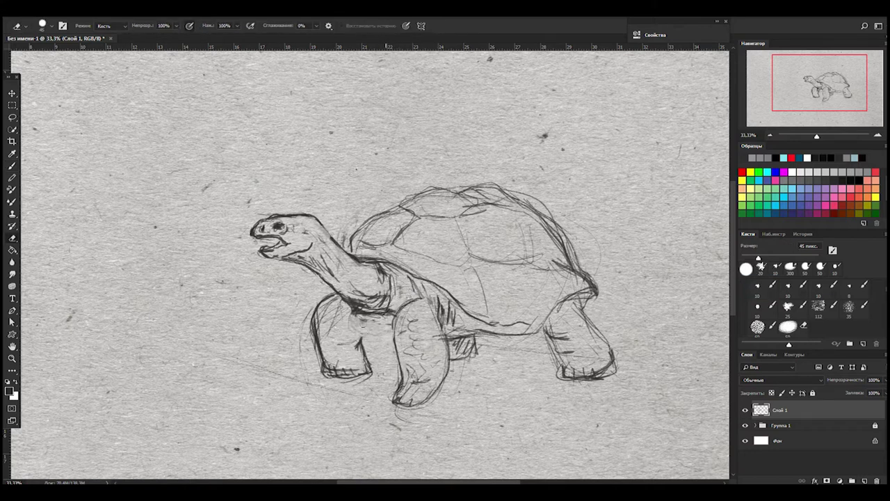
drag(395, 281, 348, 309)
key(b)
drag(394, 326, 350, 325)
drag(385, 299, 346, 259)
drag(355, 296, 327, 238)
mouse_move(569, 297)
mouse_down()
mouse_move(595, 294)
mouse_move(540, 334)
mouse_up()
alt+click(464, 286)
Enlarge the tortoise to about 107%
key(ctrl+t)
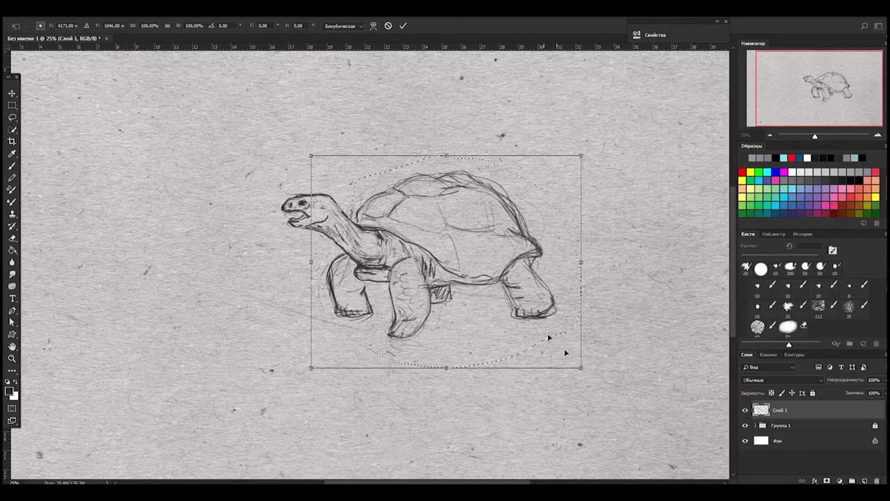
drag(580, 371, 599, 381)
key(Return)
Rework the shell's top, front and right edges with brush and eraser strokes
key(b)
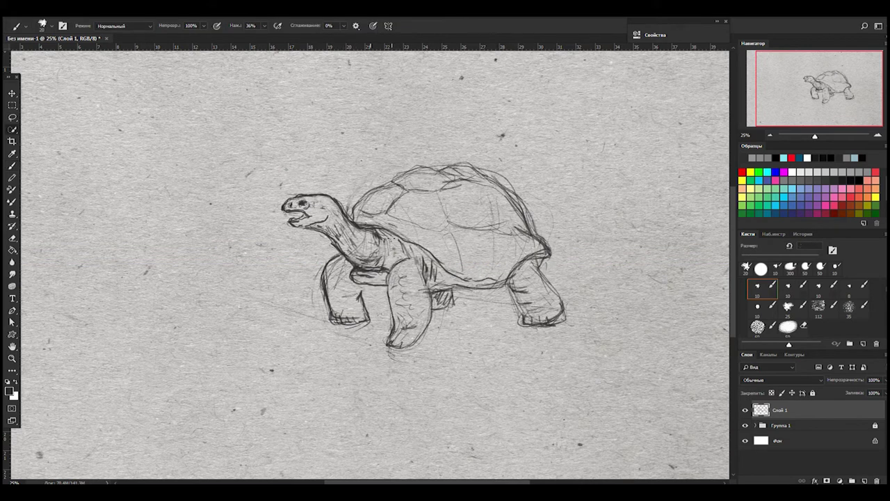
mouse_move(393, 170)
mouse_down()
mouse_move(494, 187)
mouse_move(539, 240)
mouse_up()
key(e)
mouse_move(480, 178)
mouse_down()
mouse_move(546, 244)
mouse_move(504, 288)
mouse_move(548, 250)
mouse_up()
key(b)
mouse_move(413, 167)
mouse_down()
mouse_move(522, 202)
mouse_move(350, 215)
mouse_move(396, 206)
mouse_up()
key(e)
key(b)
Shade beneath the belly and add shell plate lines and front-leg shading
drag(445, 300, 501, 317)
drag(487, 322, 444, 326)
drag(435, 292, 452, 310)
mouse_move(372, 227)
mouse_down()
mouse_move(394, 250)
mouse_move(395, 270)
mouse_up()
mouse_move(412, 240)
mouse_down()
mouse_move(433, 260)
mouse_move(449, 211)
mouse_up()
drag(394, 187, 434, 182)
drag(446, 224, 425, 196)
drag(491, 187, 507, 221)
drag(448, 181, 391, 189)
Shrink the tortoise to about 79% and move it to the canvas's upper-left area
key(ctrl+minus)
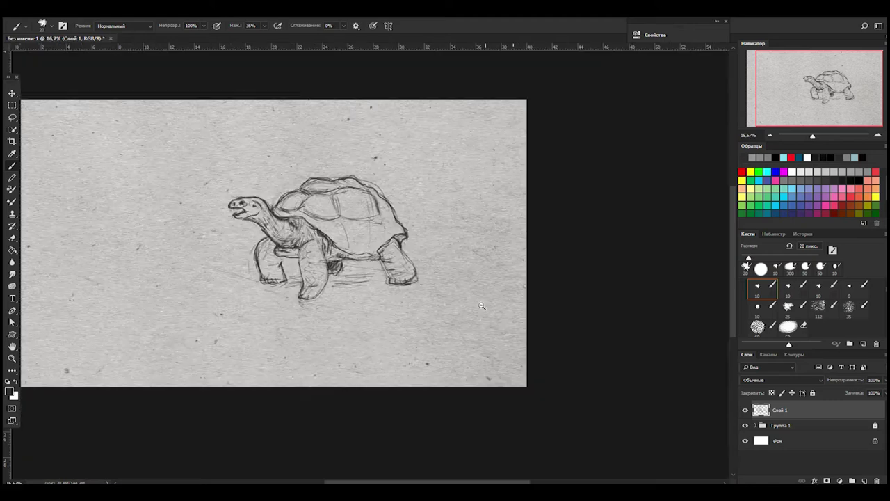
key(ctrl+t)
mouse_move(373, 237)
mouse_down()
mouse_move(440, 181)
mouse_move(326, 239)
mouse_up()
key(Return)
key(z)
click(419, 281)
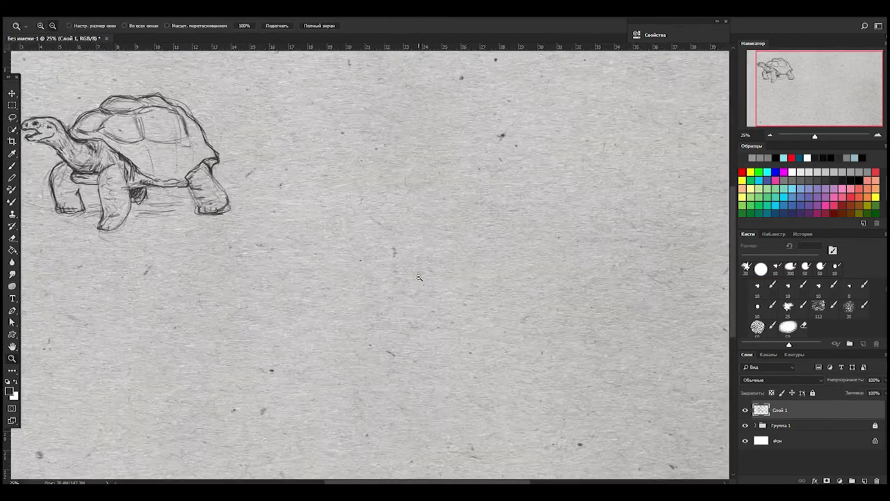
Fit the canvas in view and sketch an oval shell with a front leg for a second tortoise
key(ctrl+minus)
key(b)
drag(311, 293, 324, 301)
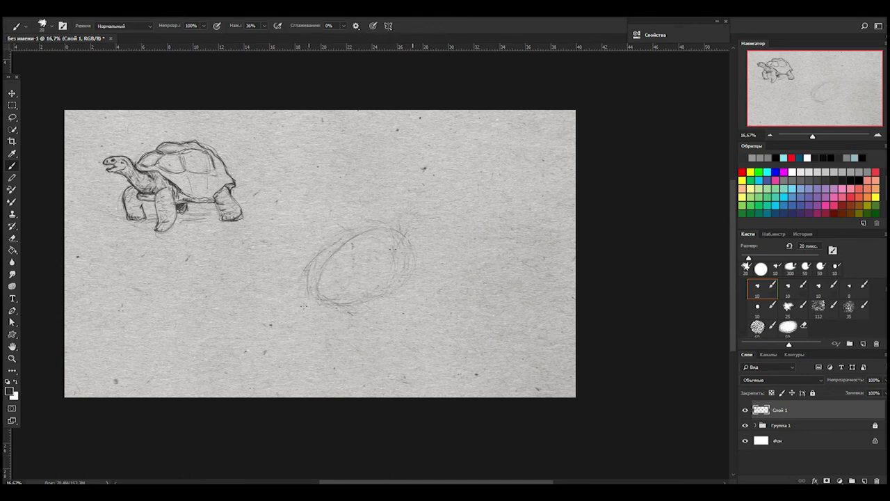
drag(321, 274, 369, 310)
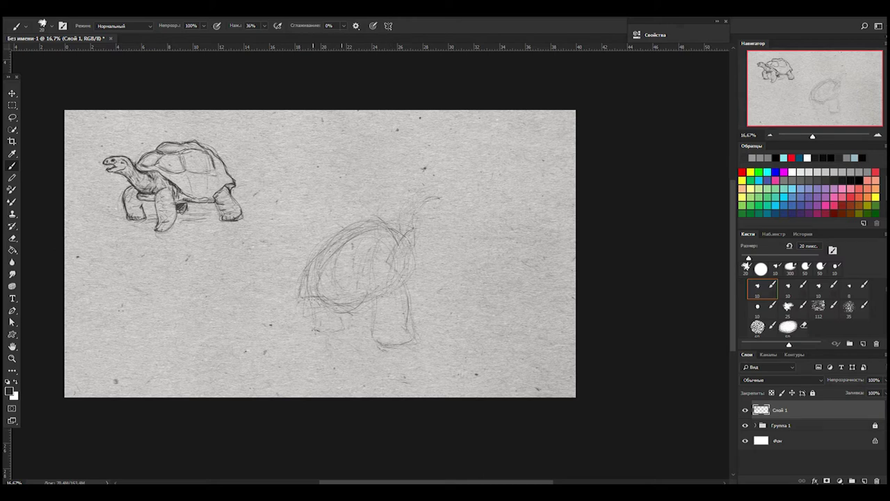
mouse_move(299, 300)
mouse_down()
mouse_move(375, 211)
mouse_move(327, 334)
mouse_up()
Erase faint inner strokes, then darken the shell front edge, neck and shell bottom outline
mouse_move(412, 227)
mouse_down()
mouse_move(393, 244)
mouse_move(329, 268)
mouse_up()
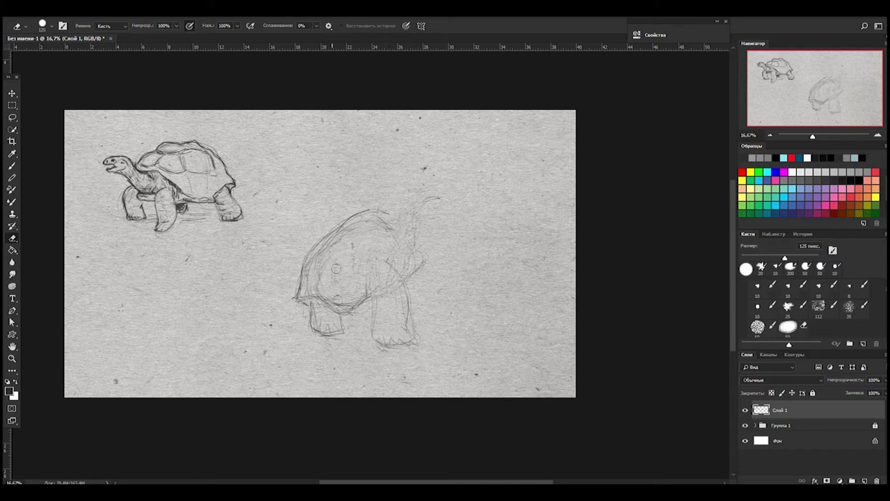
drag(306, 231, 368, 303)
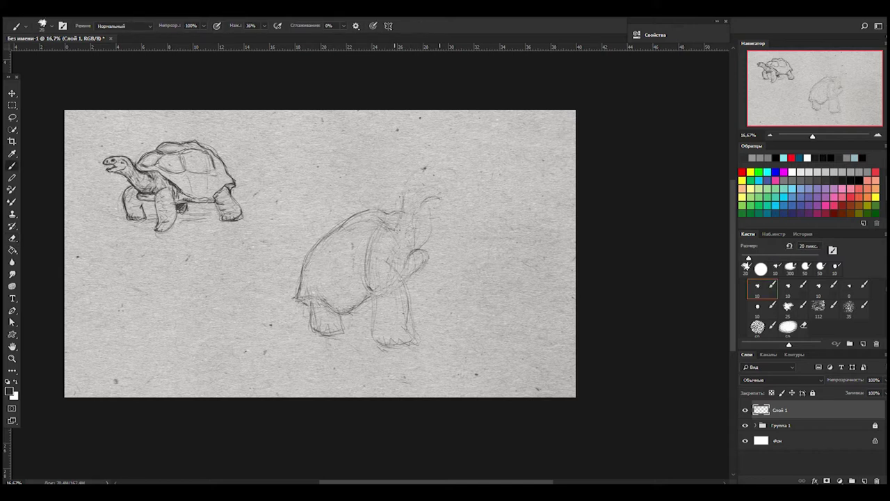
drag(370, 273, 397, 209)
drag(383, 209, 348, 207)
mouse_move(369, 298)
mouse_down()
mouse_move(290, 308)
mouse_move(314, 337)
mouse_up()
mouse_move(315, 337)
mouse_down()
mouse_move(348, 331)
mouse_move(426, 253)
mouse_up()
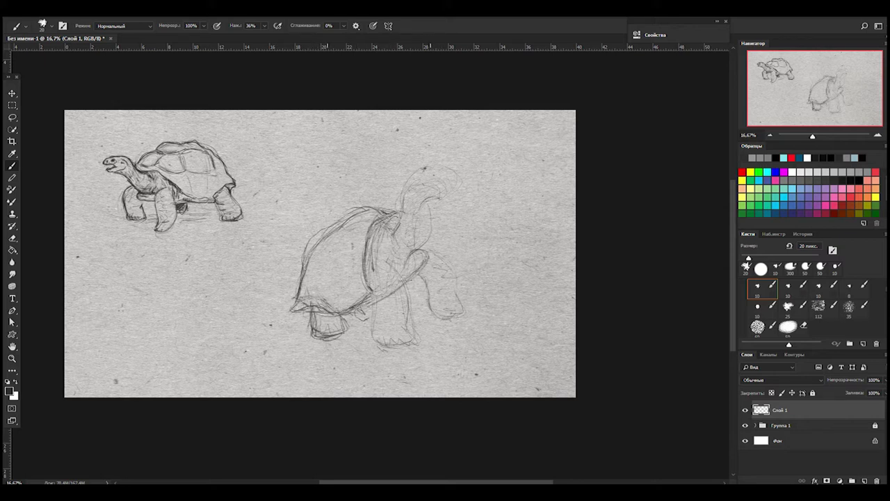
Sketch the tortoise's front legs and a back leg
drag(363, 247, 401, 348)
mouse_move(415, 266)
mouse_down()
mouse_move(393, 293)
mouse_move(430, 358)
mouse_up()
mouse_move(387, 292)
mouse_down()
mouse_move(417, 363)
mouse_move(392, 334)
mouse_up()
mouse_move(417, 288)
mouse_down()
mouse_move(426, 360)
mouse_move(396, 359)
mouse_up()
drag(434, 261, 462, 281)
drag(463, 281, 480, 316)
drag(432, 291, 452, 322)
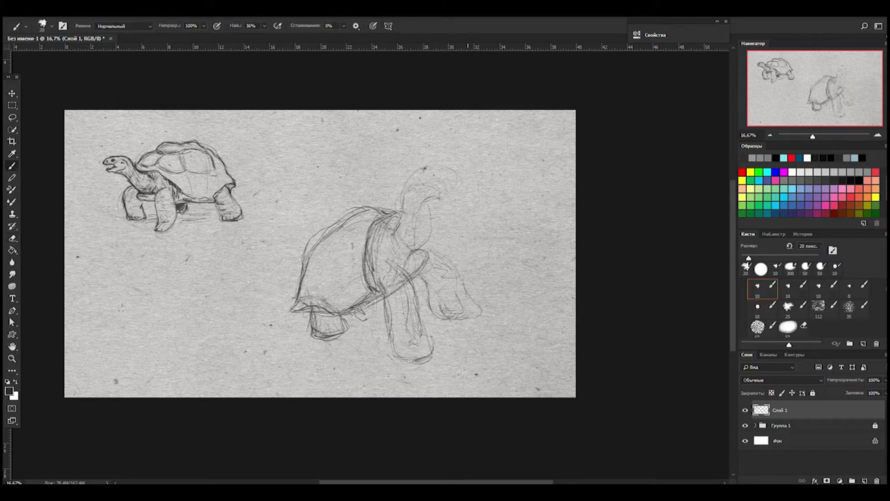
Rework the shoulder and front leg, then draw the raised neck and head
drag(432, 248, 416, 272)
key(e)
drag(376, 229, 403, 313)
key(b)
drag(369, 246, 379, 282)
drag(402, 203, 393, 234)
drag(432, 189, 426, 220)
drag(428, 242, 405, 260)
mouse_move(421, 178)
mouse_down()
mouse_move(462, 168)
mouse_move(459, 158)
mouse_up()
drag(464, 167, 441, 177)
Erase messy shoulder and head strokes, reshaping the head top and redrawing cleaner neck lines
key(e)
mouse_move(387, 213)
mouse_down()
mouse_move(369, 264)
mouse_move(375, 290)
mouse_up()
key(b)
mouse_move(441, 174)
mouse_down()
mouse_move(453, 152)
mouse_move(435, 150)
mouse_up()
drag(417, 174, 451, 158)
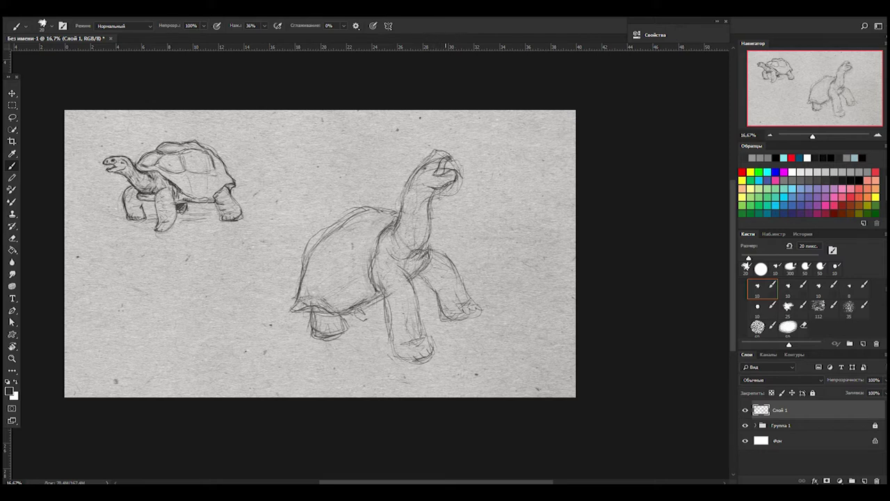
drag(412, 175, 402, 218)
key(e)
drag(461, 169, 420, 243)
key(b)
drag(432, 200, 412, 260)
Redraw the neck and shoulder, lighten the head strokes, and darken the neck line
key(e)
key(b)
drag(426, 231, 410, 256)
key(e)
drag(427, 162, 394, 242)
key(b)
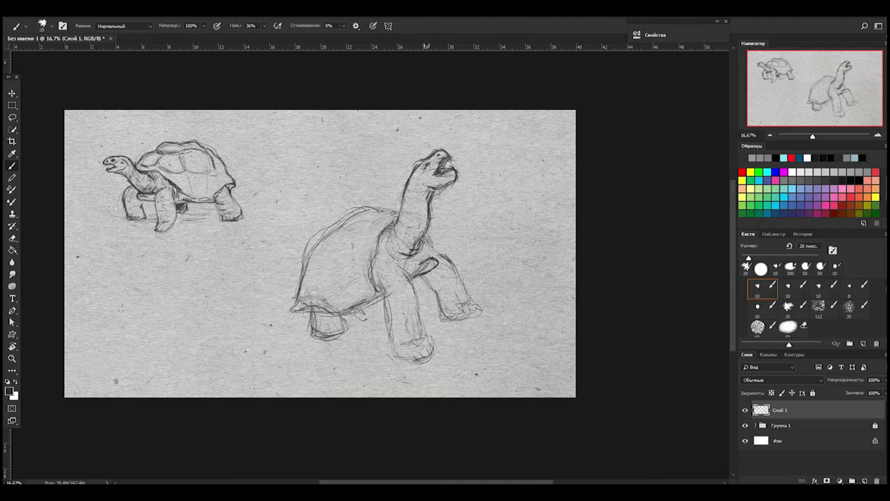
mouse_move(423, 171)
mouse_down()
mouse_move(406, 236)
mouse_move(387, 257)
mouse_up()
Darken the neck, redraw the lower front leg darker, and darken the back leg
drag(391, 265, 378, 348)
key(e)
drag(419, 307, 404, 360)
key(b)
drag(410, 324, 392, 366)
mouse_move(310, 319)
mouse_down()
mouse_move(327, 345)
mouse_move(340, 345)
mouse_up()
drag(348, 307, 378, 321)
With a 30 px brush, darken the shell underside and legs, replacing older front leg lines
key(bracketright)
mouse_move(292, 298)
mouse_down()
mouse_move(339, 306)
mouse_move(333, 344)
mouse_up()
drag(422, 302, 408, 367)
mouse_move(387, 279)
mouse_down()
mouse_move(384, 347)
mouse_move(410, 367)
mouse_up()
key(e)
drag(417, 318, 390, 370)
Darken the front leg with its foot, the hind leg, and the shading under the shell
key(b)
drag(412, 277, 421, 317)
mouse_move(396, 364)
mouse_down()
mouse_move(422, 352)
mouse_move(409, 353)
mouse_up()
drag(427, 248, 481, 313)
drag(351, 317, 378, 308)
Draw curved plate lines and the top of the rearing tortoise's shell
drag(317, 273, 316, 293)
drag(334, 304, 351, 309)
drag(340, 241, 330, 299)
drag(365, 242, 361, 289)
drag(373, 220, 366, 245)
mouse_move(356, 221)
mouse_down()
mouse_move(332, 255)
mouse_move(366, 245)
mouse_move(319, 238)
mouse_up()
drag(328, 224, 393, 205)
Darken the shell edge, neck base, front leg, and the leg-shell junction
drag(317, 223, 306, 266)
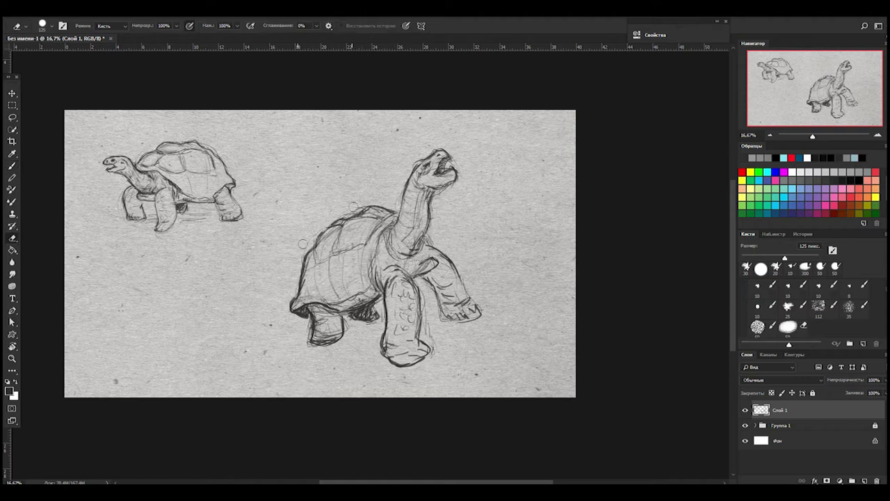
drag(390, 224, 380, 259)
drag(381, 268, 375, 297)
drag(420, 243, 381, 276)
drag(426, 237, 397, 267)
drag(430, 211, 403, 241)
drag(429, 189, 416, 246)
drag(370, 274, 362, 294)
drag(382, 258, 365, 301)
drag(387, 249, 379, 288)
Add shell plates and the lower shell edge, and hatch shading on both front legs
drag(314, 328, 340, 324)
drag(333, 309, 344, 323)
drag(334, 261, 370, 237)
drag(305, 277, 331, 252)
drag(327, 303, 344, 300)
drag(365, 258, 328, 302)
drag(451, 277, 428, 310)
drag(419, 305, 406, 351)
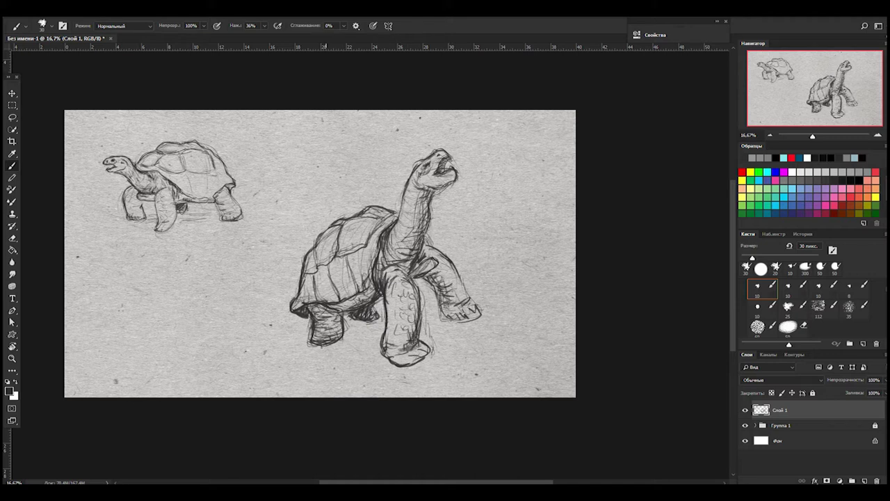
Lasso the rearing tortoise, shrink it to about 73%, and move it beside the first
key(l)
drag(294, 338, 292, 348)
key(ctrl+t)
drag(494, 130, 437, 188)
mouse_move(357, 270)
mouse_down()
mouse_move(150, 306)
mouse_move(314, 183)
mouse_up()
key(Return)
mouse_move(90, 163)
mouse_down()
mouse_move(188, 128)
mouse_move(91, 163)
mouse_up()
Free-transform the first tortoise to nudge it down and left
key(ctrl+t)
drag(196, 185, 189, 197)
key(Return)
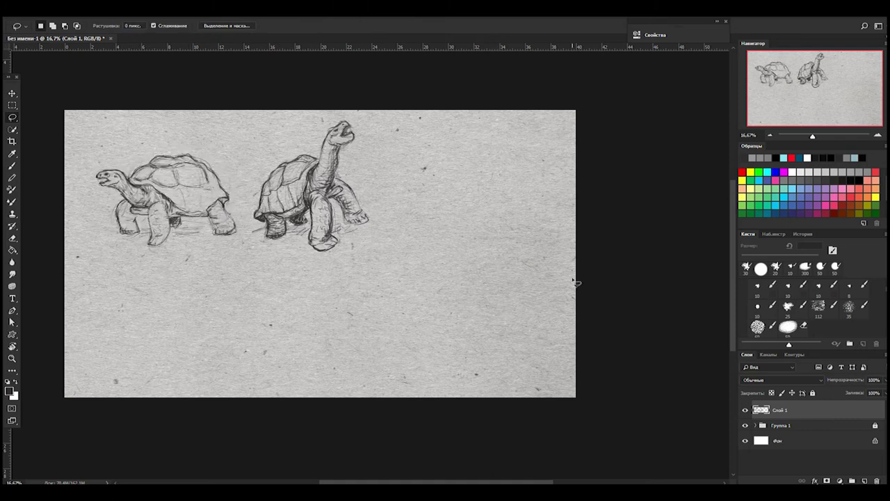
Sketch loose circles for the round body of a third, large tortoise at lower right
key(b)
drag(459, 238, 382, 320)
drag(390, 279, 473, 236)
drag(449, 275, 536, 334)
drag(390, 278, 431, 355)
drag(435, 313, 501, 292)
mouse_move(466, 344)
mouse_down()
mouse_move(511, 334)
mouse_move(574, 368)
mouse_up()
drag(516, 349, 521, 373)
drag(528, 382, 561, 383)
Sketch the large tortoise's feet, head, neck, front leg and shell-top arc
drag(411, 389, 455, 387)
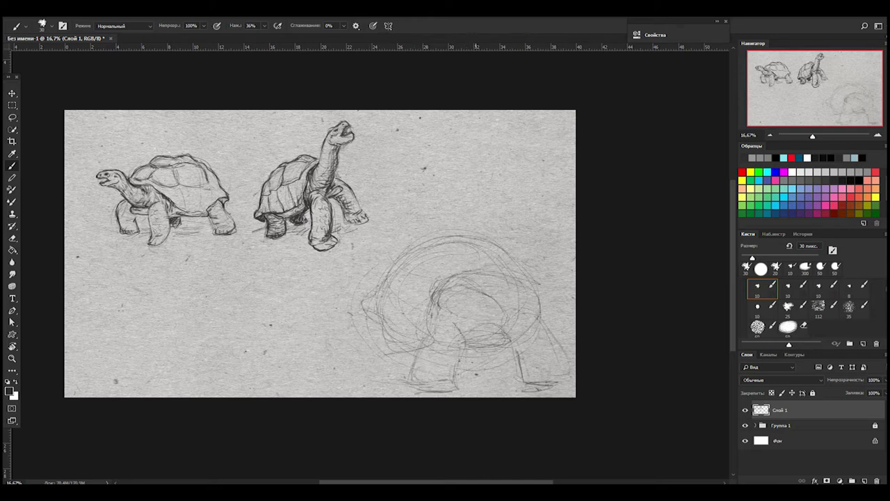
drag(503, 295, 471, 326)
mouse_move(436, 293)
mouse_down()
mouse_move(462, 313)
mouse_move(407, 377)
mouse_move(410, 389)
mouse_up()
drag(427, 290, 415, 338)
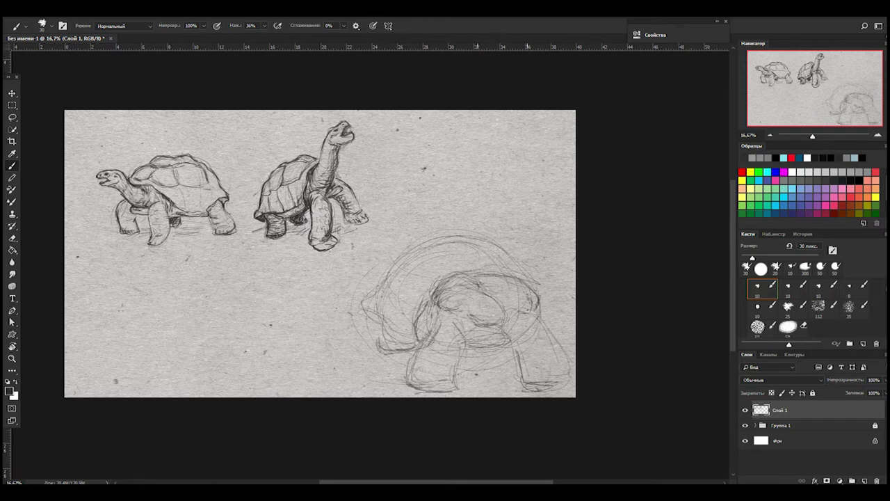
drag(478, 329, 515, 344)
drag(395, 263, 355, 318)
drag(412, 271, 507, 249)
mouse_move(361, 301)
mouse_down()
mouse_move(342, 326)
mouse_move(395, 350)
mouse_up()
drag(361, 327, 330, 379)
drag(368, 335, 382, 366)
drag(323, 381, 379, 376)
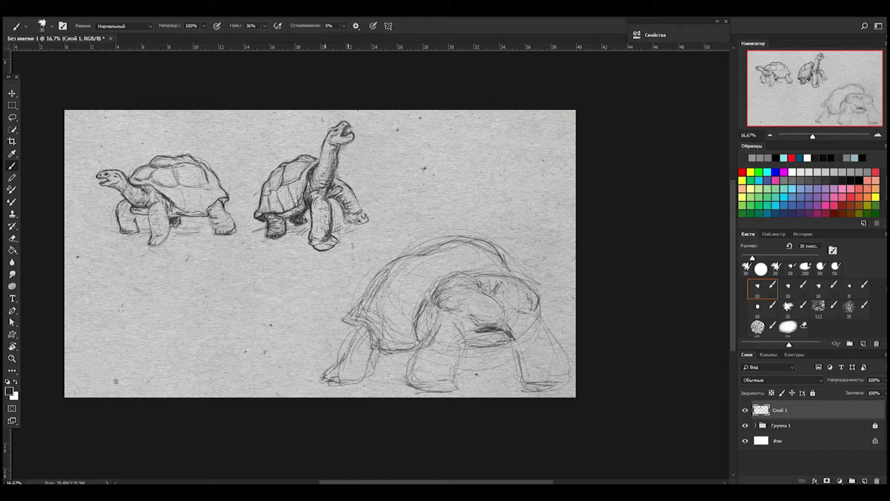
Undo the last strokes, sketch the inner shell and legs, and erase stray shell lines
key(ctrl+z)
key(ctrl+z)
key(ctrl+z)
key(ctrl+z)
key(ctrl+z)
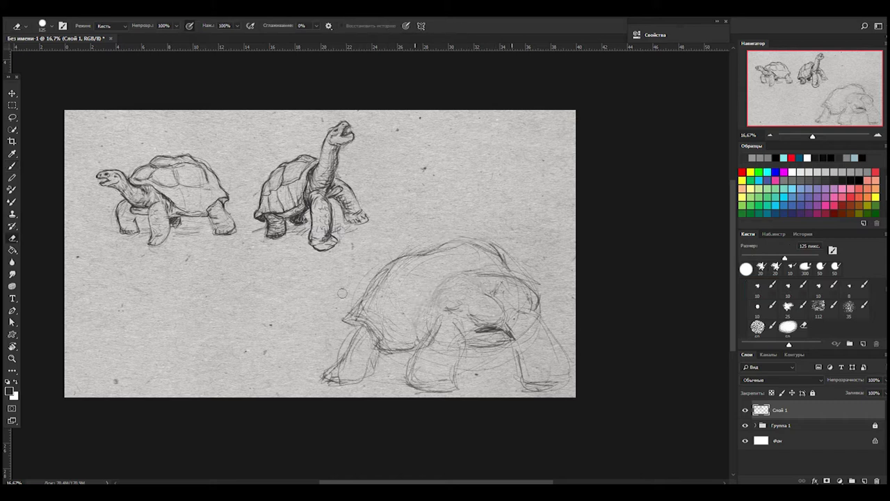
drag(390, 351, 491, 360)
drag(438, 289, 473, 344)
key(e)
drag(466, 243, 535, 276)
key(b)
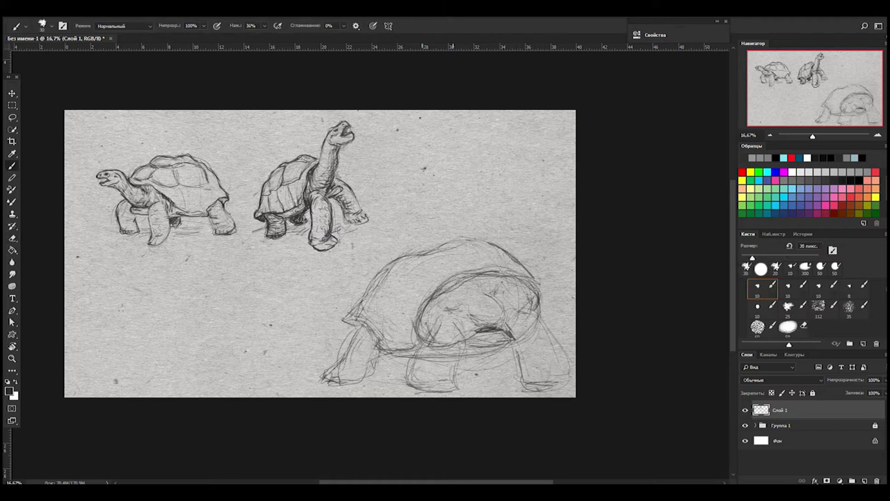
Draw the front legs and feet, shade under the belly, and outline the shell, neck, chest and face
drag(458, 326, 460, 386)
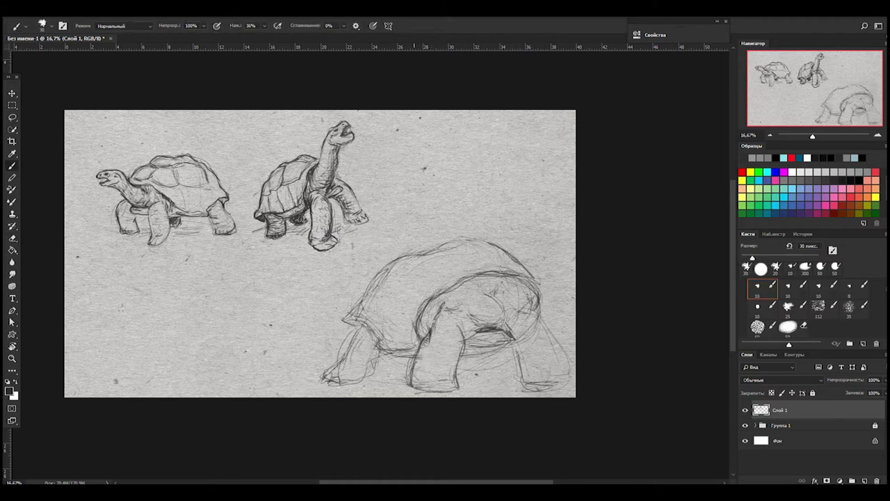
drag(546, 317, 560, 372)
drag(515, 313, 564, 386)
drag(484, 325, 515, 344)
mouse_move(505, 277)
mouse_down()
mouse_move(546, 311)
mouse_move(414, 338)
mouse_up()
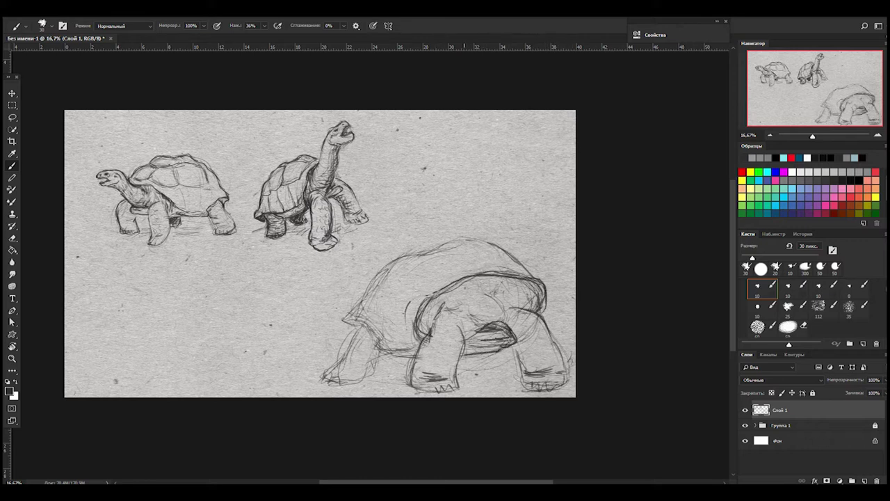
mouse_move(437, 279)
mouse_down()
mouse_move(430, 288)
mouse_move(487, 310)
mouse_up()
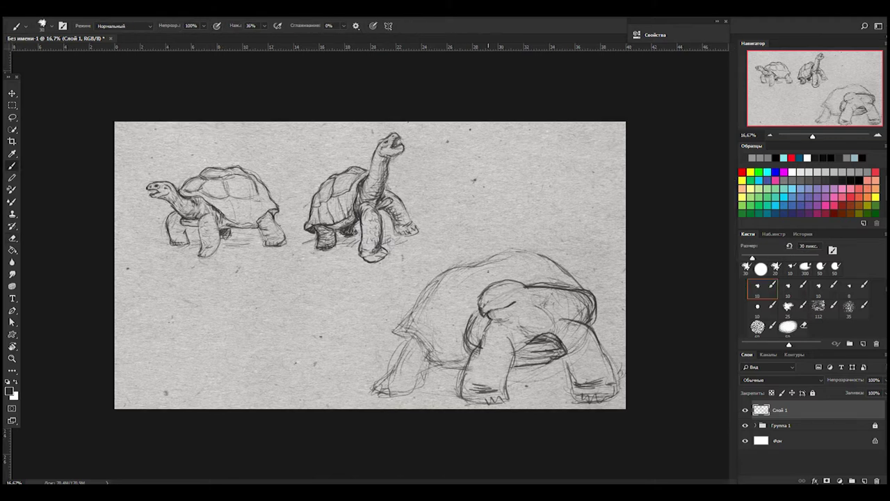
drag(522, 309, 539, 341)
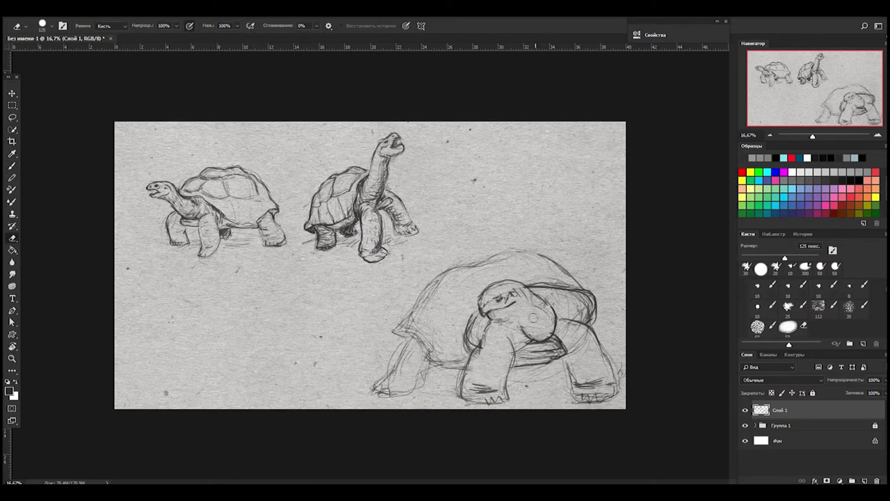
drag(517, 296, 520, 319)
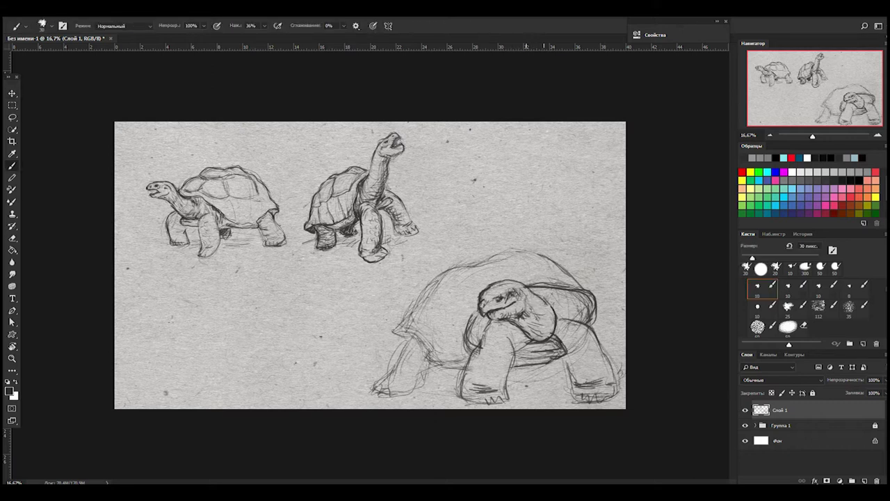
Darken the shell edges, define the front legs and chest, and add eye detail
mouse_move(550, 259)
mouse_down()
mouse_move(459, 251)
mouse_move(418, 301)
mouse_up()
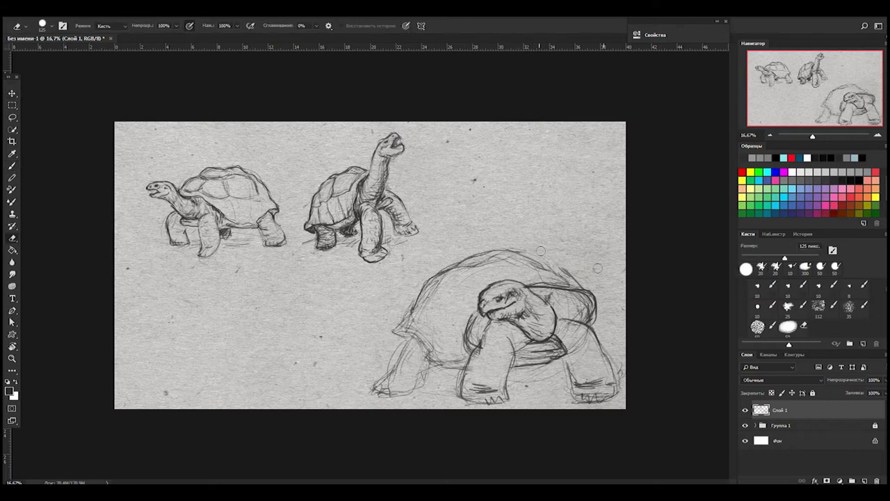
drag(580, 295, 589, 319)
drag(523, 285, 580, 278)
drag(587, 290, 593, 326)
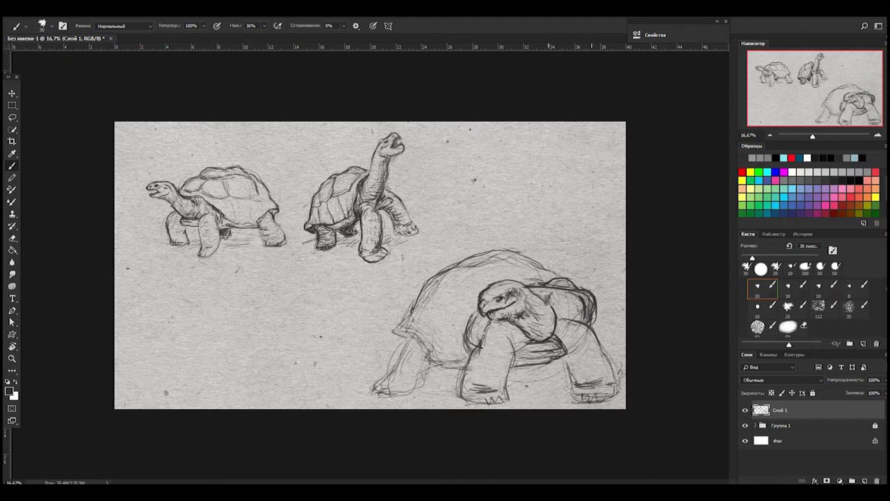
drag(465, 331, 463, 345)
drag(532, 333, 516, 350)
drag(523, 328, 509, 376)
mouse_move(498, 272)
mouse_down()
mouse_move(491, 281)
mouse_move(506, 301)
mouse_up()
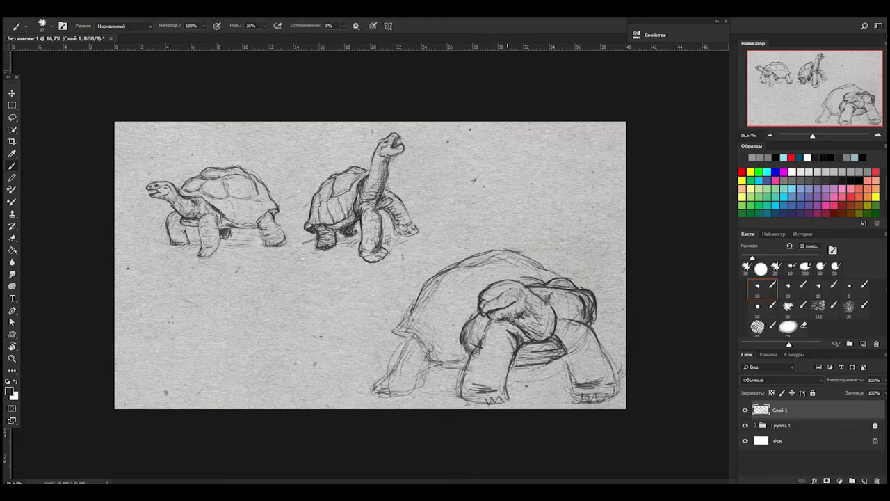
key(ctrl+minus)
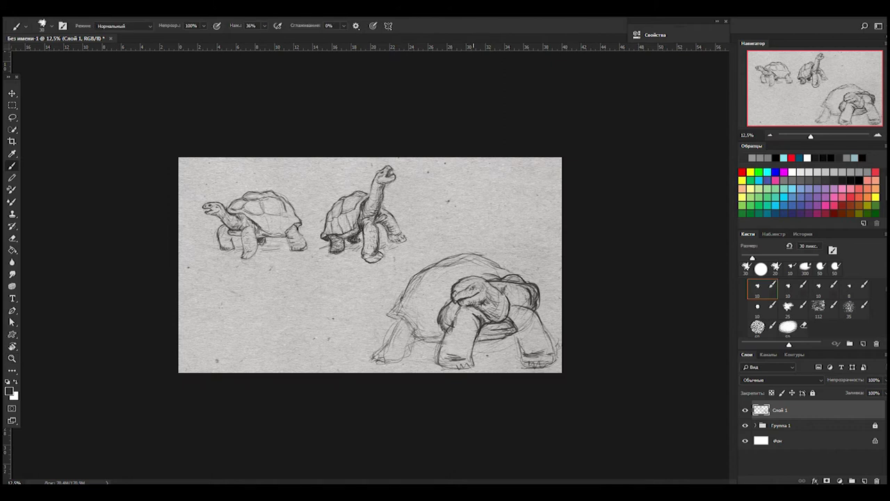
Zoom in, rework the big turtle's eye and face lines, and redo the neck and chest hatching
key(ctrl+plus)
mouse_move(511, 306)
mouse_down()
mouse_move(525, 327)
mouse_move(567, 334)
mouse_move(519, 339)
mouse_up()
mouse_move(553, 299)
mouse_down()
mouse_move(588, 330)
mouse_move(560, 358)
mouse_move(546, 351)
mouse_move(569, 336)
mouse_move(575, 346)
mouse_up()
key(ctrl+z)
key(ctrl+z)
drag(601, 337, 582, 363)
drag(592, 316, 580, 339)
drag(599, 345, 617, 375)
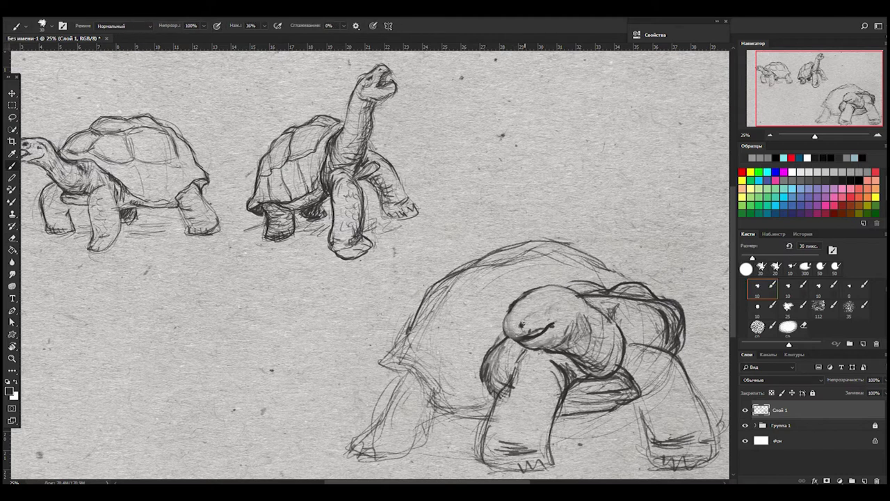
Lighten the top of the head, retouch the mouth and chin, and hatch the shell and neck
key(e)
mouse_move(542, 289)
mouse_down()
mouse_move(518, 306)
mouse_move(553, 291)
mouse_move(542, 320)
mouse_up()
key(b)
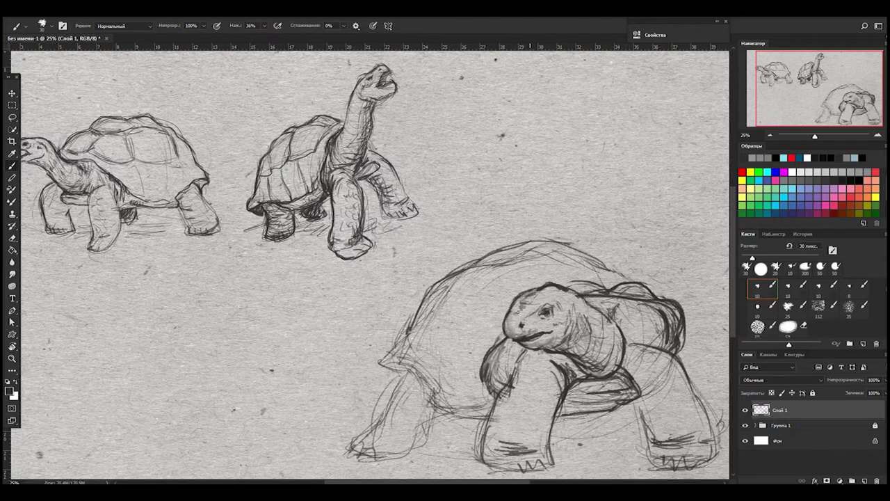
mouse_move(507, 341)
mouse_down()
mouse_move(543, 333)
mouse_move(542, 325)
mouse_up()
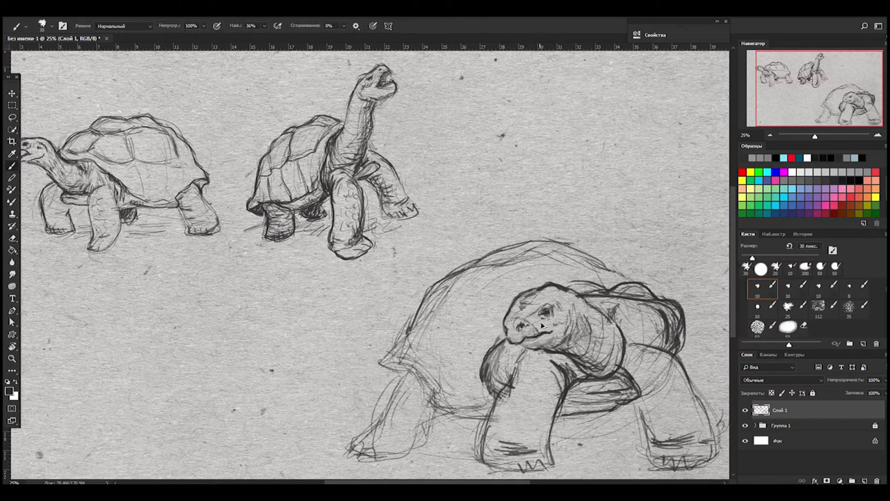
mouse_move(501, 360)
mouse_down()
mouse_move(491, 397)
mouse_move(445, 412)
mouse_up()
drag(432, 354, 442, 382)
drag(452, 358, 472, 396)
Undo the latest strokes and redraw the contour along the big turtle's shell top
key(ctrl+z)
drag(436, 334, 629, 281)
drag(498, 262, 640, 280)
drag(420, 297, 565, 232)
drag(368, 371, 436, 277)
Erase the old shell and right front leg lines, then redraw the right front leg larger
key(e)
mouse_move(417, 376)
mouse_down()
mouse_move(445, 416)
mouse_move(439, 293)
mouse_up()
mouse_move(529, 271)
mouse_down()
mouse_move(619, 251)
mouse_move(640, 264)
mouse_up()
mouse_move(557, 361)
mouse_down()
mouse_move(574, 389)
mouse_move(539, 449)
mouse_up()
drag(511, 369, 564, 414)
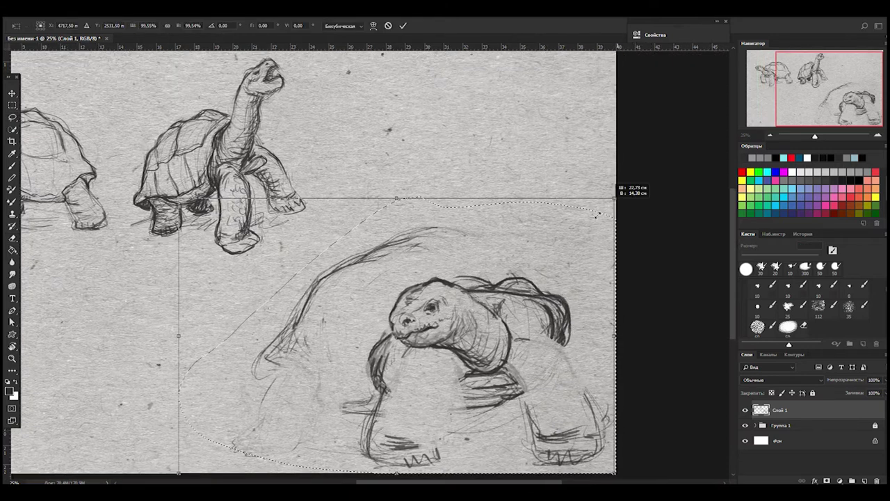
key(e)
mouse_move(515, 327)
mouse_down()
mouse_move(528, 379)
mouse_move(564, 417)
mouse_up()
key(b)
drag(519, 348, 550, 421)
drag(529, 330, 581, 400)
Redefine the left front leg and right leg contours and hatch the shadow under the head
drag(437, 341, 433, 404)
mouse_move(397, 348)
mouse_down()
mouse_move(383, 417)
mouse_move(431, 428)
mouse_up()
drag(522, 386, 577, 421)
drag(567, 341, 584, 414)
drag(526, 393, 539, 421)
drag(515, 341, 528, 421)
drag(469, 348, 515, 369)
drag(456, 363, 516, 376)
Erase on the neck, add dark strokes behind the head, shade the neck and darken the right leg
key(e)
drag(487, 317, 490, 345)
key(b)
mouse_move(459, 288)
mouse_down()
mouse_move(503, 316)
mouse_move(484, 344)
mouse_up()
mouse_move(463, 316)
mouse_down()
mouse_move(522, 359)
mouse_move(540, 391)
mouse_up()
mouse_move(533, 395)
mouse_down()
mouse_move(551, 400)
mouse_move(556, 421)
mouse_up()
drag(542, 337, 585, 428)
drag(515, 320, 567, 358)
Erase the big turtle's old upper shell outline
key(e)
drag(507, 292, 532, 310)
drag(487, 278, 539, 324)
drag(515, 287, 463, 279)
mouse_move(535, 309)
mouse_down()
mouse_move(449, 272)
mouse_move(520, 286)
mouse_up()
Brush a higher shell outline arcing over the big turtle's back
key(b)
drag(480, 255, 452, 278)
drag(512, 280, 541, 286)
drag(471, 271, 504, 286)
drag(445, 237, 490, 263)
mouse_move(415, 236)
mouse_down()
mouse_move(480, 257)
mouse_move(438, 227)
mouse_move(465, 258)
mouse_move(522, 281)
mouse_up()
Redraw the shell arc and darken the shell's lower-left outline
key(e)
key(b)
drag(480, 237, 344, 272)
mouse_move(421, 254)
mouse_down()
mouse_move(338, 286)
mouse_move(325, 306)
mouse_move(389, 301)
mouse_up()
drag(334, 341, 379, 327)
drag(310, 320, 356, 301)
drag(381, 347, 327, 379)
drag(324, 348, 371, 382)
mouse_move(319, 310)
mouse_down()
mouse_move(299, 332)
mouse_move(335, 361)
mouse_up()
drag(317, 312, 348, 269)
Lighten the inner shell lines and outline the big turtle's front-left leg
key(e)
drag(417, 244, 342, 261)
key(b)
mouse_move(314, 348)
mouse_down()
mouse_move(277, 409)
mouse_move(316, 387)
mouse_up()
drag(317, 359, 331, 389)
drag(312, 331, 304, 362)
drag(304, 397, 358, 376)
Erase the old front-middle leg, redraw it further left, and darken nearby leg strokes
drag(440, 351, 418, 421)
key(e)
drag(438, 390, 390, 421)
key(b)
drag(391, 355, 370, 430)
drag(299, 351, 337, 416)
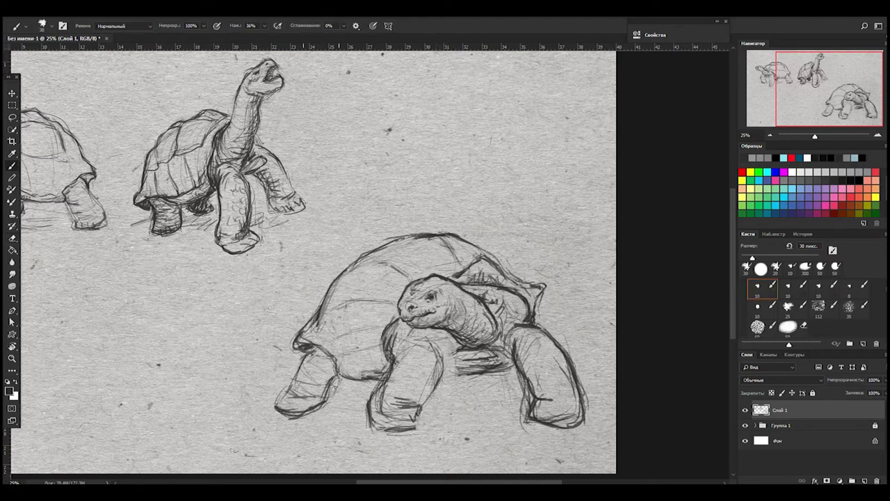
Hatch the shadow under the belly and darken the front-left and inner leg lines
mouse_move(442, 407)
mouse_down()
mouse_move(480, 383)
mouse_move(477, 410)
mouse_up()
mouse_move(449, 381)
mouse_down()
mouse_move(466, 410)
mouse_move(479, 401)
mouse_move(487, 409)
mouse_up()
mouse_move(474, 378)
mouse_down()
mouse_move(511, 349)
mouse_move(444, 365)
mouse_up()
drag(390, 332, 389, 358)
drag(397, 322, 388, 379)
drag(387, 377, 374, 400)
drag(445, 335, 434, 389)
drag(454, 338, 437, 361)
Hatch the right hind leg, the front-left leg and more belly shadow
drag(515, 341, 537, 370)
drag(519, 352, 562, 383)
drag(535, 386, 577, 403)
drag(519, 359, 559, 416)
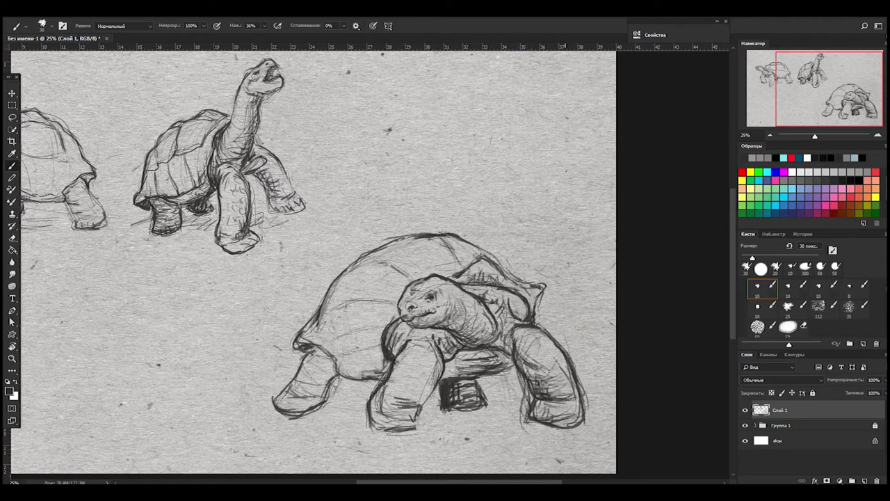
drag(381, 418, 392, 432)
drag(397, 391, 446, 346)
mouse_move(441, 377)
mouse_down()
mouse_move(511, 359)
mouse_move(472, 364)
mouse_up()
Add curved hatching on the shell's sides and darken the shell top
mouse_move(462, 291)
mouse_down()
mouse_move(491, 283)
mouse_move(526, 310)
mouse_up()
drag(348, 281, 330, 362)
drag(376, 306, 359, 348)
drag(387, 295, 370, 345)
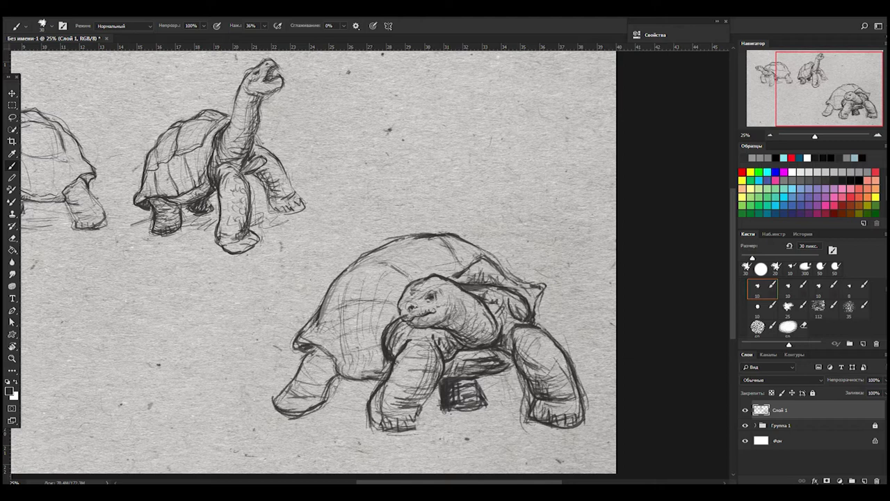
drag(394, 237, 420, 251)
mouse_move(468, 242)
mouse_down()
mouse_move(412, 270)
mouse_move(449, 283)
mouse_up()
drag(467, 258, 408, 286)
Add more strokes across the shell top and left side, darkening its lower-left edge
drag(494, 255, 471, 263)
mouse_move(362, 268)
mouse_down()
mouse_move(354, 298)
mouse_move(415, 277)
mouse_up()
drag(389, 250, 359, 266)
mouse_move(355, 275)
mouse_down()
mouse_move(346, 332)
mouse_move(404, 302)
mouse_up()
drag(322, 316, 319, 327)
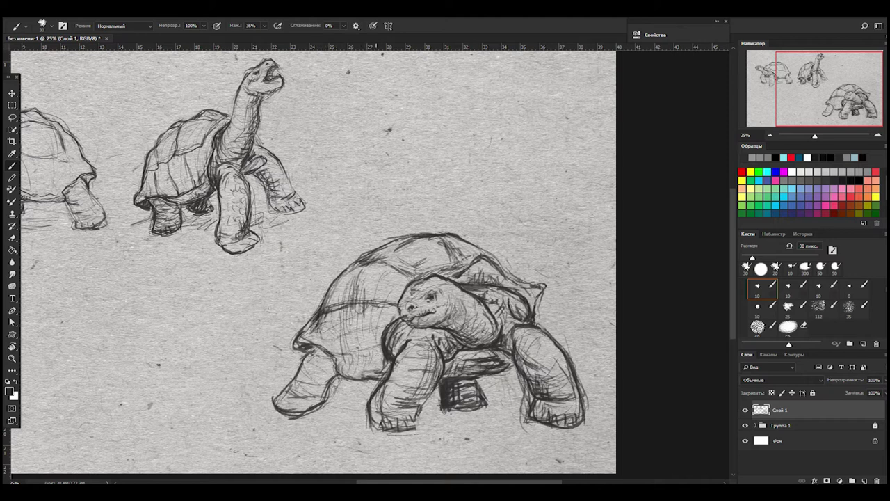
drag(393, 278, 373, 332)
mouse_move(458, 239)
mouse_down()
mouse_move(400, 266)
mouse_move(383, 255)
mouse_up()
mouse_move(363, 288)
mouse_down()
mouse_move(358, 355)
mouse_move(306, 380)
mouse_up()
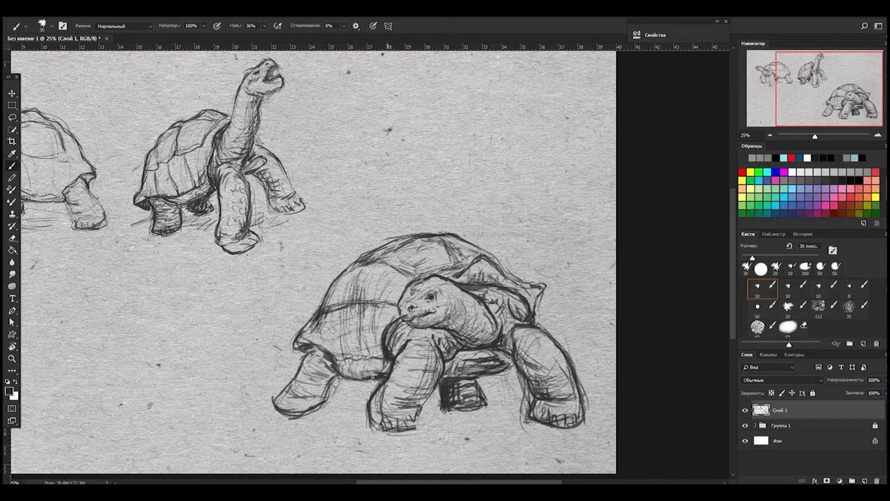
Erase and redraw the front leg lines, then add more leg strokes
key(e)
mouse_move(398, 321)
mouse_down()
mouse_move(393, 355)
mouse_move(380, 309)
mouse_move(381, 353)
mouse_up()
key(b)
drag(351, 325, 362, 368)
mouse_move(387, 325)
mouse_down()
mouse_move(398, 354)
mouse_move(282, 195)
mouse_up()
Zoom out, lasso the big turtle and shrink it toward the top right
key(z)
key(l)
key(ctrl+t)
drag(352, 223, 355, 132)
key(Return)
Put the middle and big turtles on their own layer, shrink them, and hide it
key(ctrl+j)
drag(323, 174, 310, 230)
key(ctrl+t)
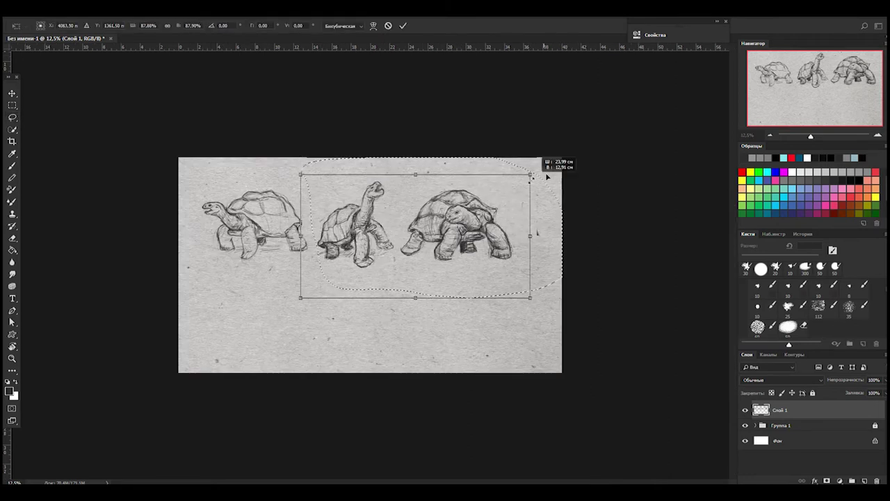
drag(540, 171, 544, 160)
key(Return)
click(801, 430)
On Слой 1, move the walking turtle to the canvas centre and enlarge it slightly
click(745, 410)
key(v)
drag(288, 229, 378, 299)
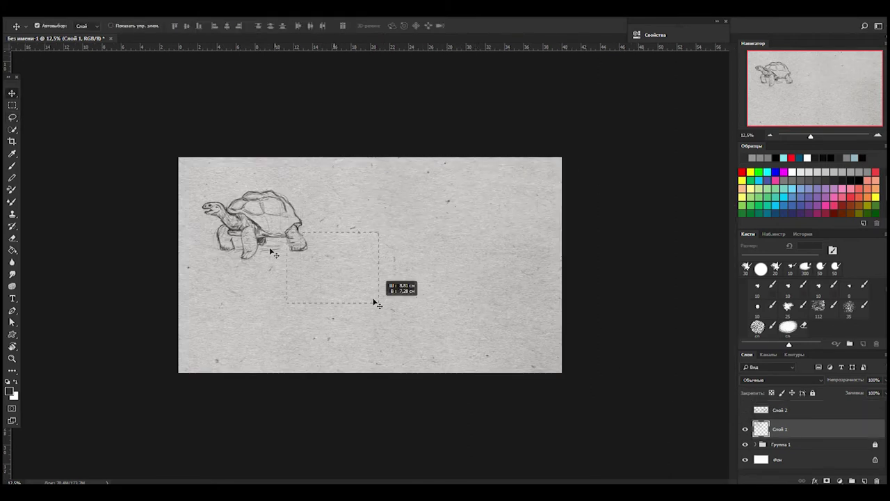
drag(268, 234, 389, 274)
key(ctrl+t)
drag(522, 414, 529, 421)
key(Return)
Shift the walking turtle right and down, then add a new empty layer for drawing
key(l)
mouse_move(379, 207)
mouse_down()
mouse_move(475, 300)
mouse_move(381, 207)
mouse_up()
key(v)
mouse_move(374, 285)
mouse_down()
mouse_move(388, 298)
mouse_move(458, 300)
mouse_up()
ctrl+click(852, 481)
key(b)
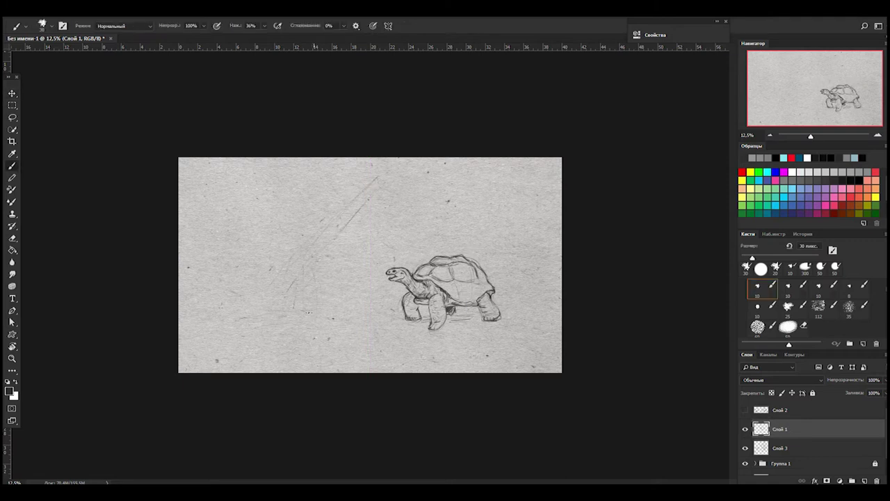
Shift the tortoise sketch up-left and sketch three upright tree trunks on Слой 3
drag(373, 339, 375, 349)
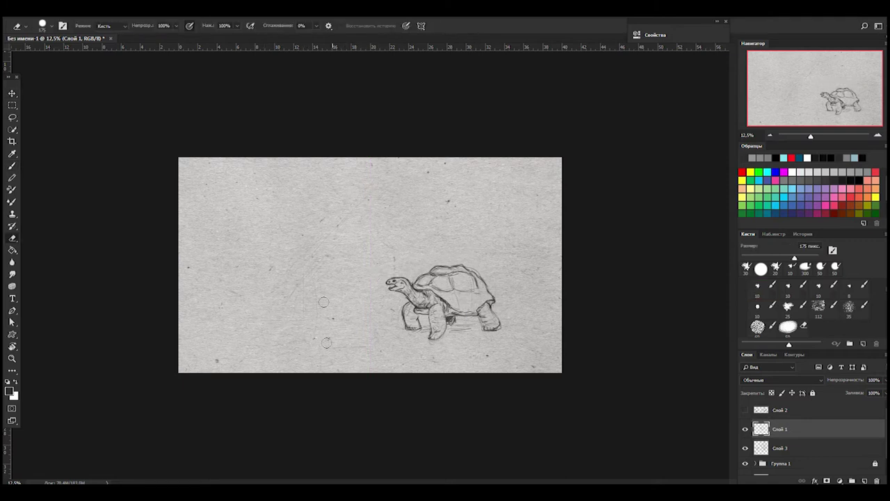
key(alt+bracketleft)
drag(488, 299, 457, 294)
drag(489, 209, 480, 327)
drag(524, 201, 525, 275)
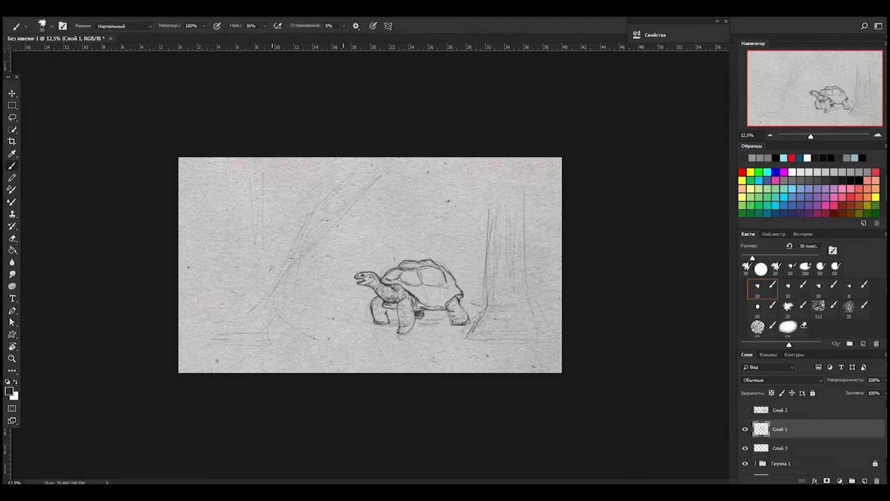
drag(236, 163, 237, 275)
Sketch long diagonal trunks toward the top edge and ground lines on both sides of the tortoise
drag(351, 198, 282, 257)
drag(397, 157, 278, 251)
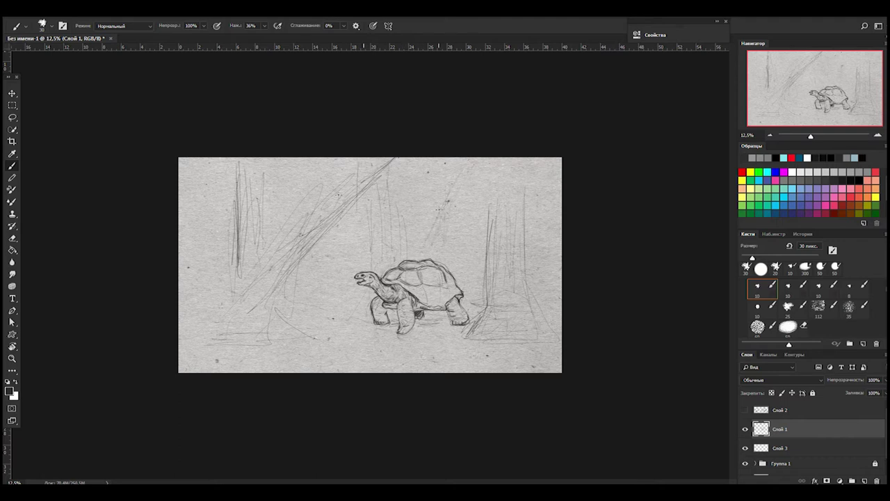
drag(221, 336, 285, 335)
drag(509, 343, 554, 341)
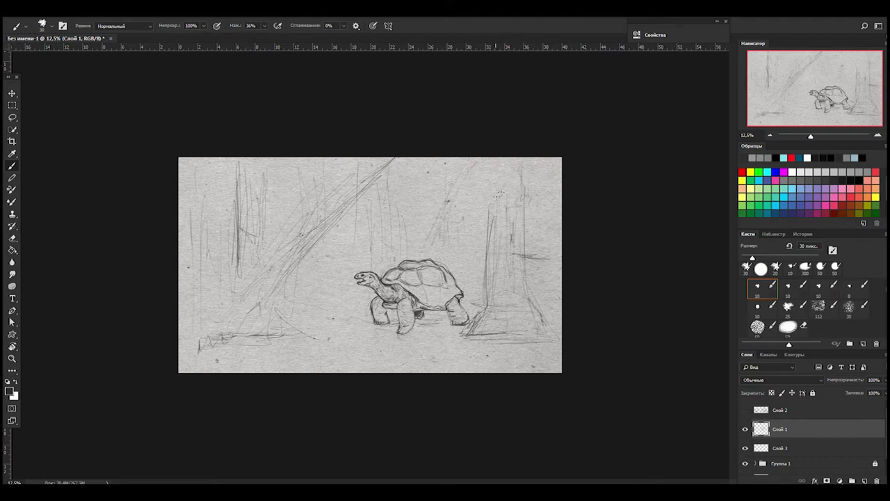
Darken the leaning tree trunk and add background tree strokes
mouse_move(303, 235)
mouse_down()
mouse_move(251, 306)
mouse_move(269, 277)
mouse_up()
mouse_move(304, 257)
mouse_down()
mouse_move(284, 284)
mouse_move(298, 306)
mouse_up()
drag(383, 159, 310, 230)
drag(378, 180, 375, 203)
drag(352, 162, 342, 224)
drag(373, 183, 366, 235)
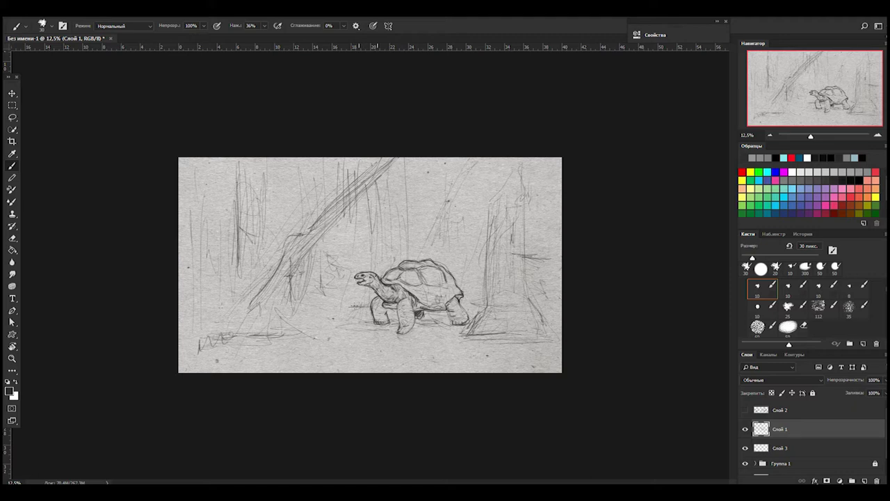
Return to the pencil-like Brush on Слой 3 and add darker strokes to the central trees
key(e)
click(779, 448)
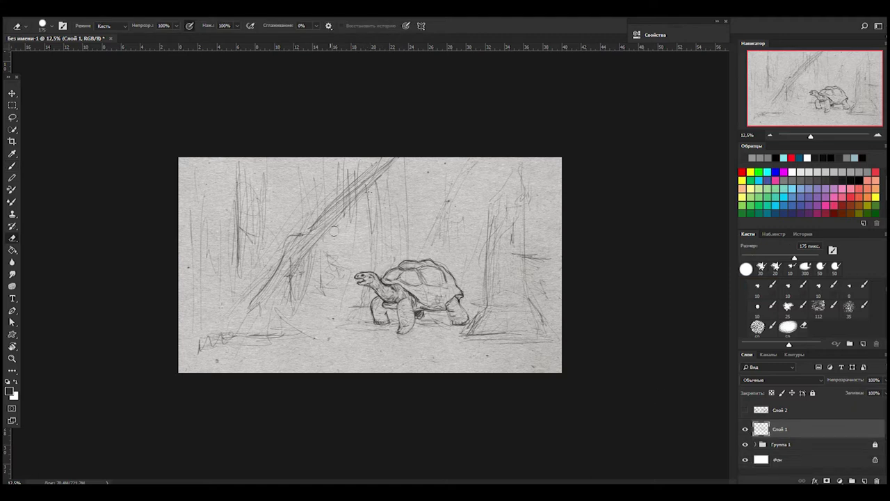
click(844, 467)
key(b)
click(779, 448)
drag(391, 186, 389, 257)
drag(409, 173, 390, 269)
drag(275, 297, 273, 320)
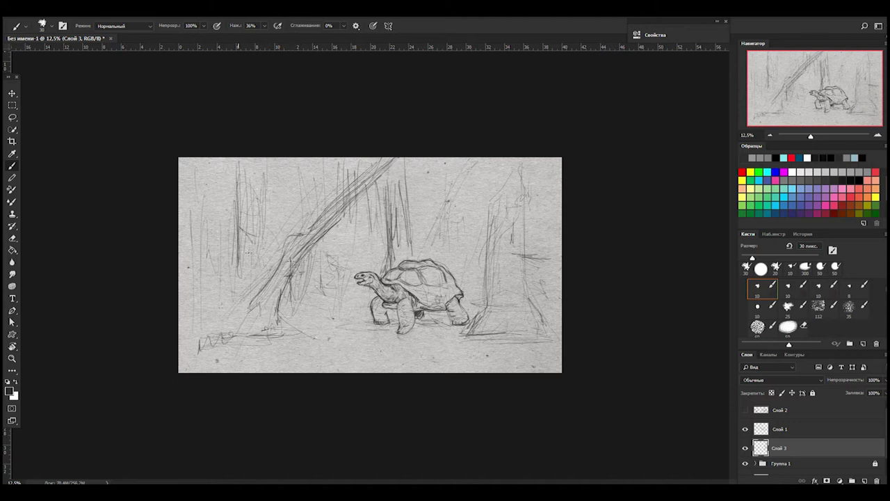
Redraw the left tree trunk darker and hatch the upper-left forest
drag(252, 204, 214, 330)
drag(259, 221, 269, 278)
drag(236, 160, 229, 235)
drag(206, 189, 277, 172)
drag(206, 214, 202, 310)
mouse_move(199, 171)
mouse_down()
mouse_move(188, 272)
mouse_move(182, 263)
mouse_up()
Darken the right tree trunk and its base, and hatch the upper-right trunk and diagonals
drag(501, 278, 498, 338)
drag(510, 299, 459, 339)
drag(490, 274, 473, 333)
drag(490, 189, 466, 338)
drag(542, 196, 528, 234)
mouse_move(508, 202)
mouse_down()
mouse_move(560, 185)
mouse_move(542, 197)
mouse_up()
mouse_move(362, 192)
mouse_down()
mouse_move(437, 169)
mouse_move(442, 243)
mouse_up()
drag(453, 178, 436, 257)
Draw a wavy canopy line across the top and darken the leaning left trunk
mouse_move(454, 209)
mouse_down()
mouse_move(467, 239)
mouse_move(475, 237)
mouse_up()
drag(440, 167, 427, 194)
mouse_move(487, 159)
mouse_down()
mouse_move(361, 188)
mouse_move(249, 188)
mouse_up()
mouse_move(305, 245)
mouse_down()
mouse_move(295, 299)
mouse_move(315, 262)
mouse_up()
drag(313, 265, 310, 290)
Hatch the ground beneath the trees, darken the left trunk and add edge marks
drag(375, 332, 320, 346)
drag(183, 348, 235, 336)
drag(487, 348, 526, 340)
drag(549, 289, 554, 372)
drag(199, 301, 202, 372)
drag(187, 249, 190, 372)
drag(263, 274, 252, 295)
drag(258, 185, 243, 265)
Reselect Слой 3 with the Brush and zoom in to 25% on the tortoise
click(778, 430)
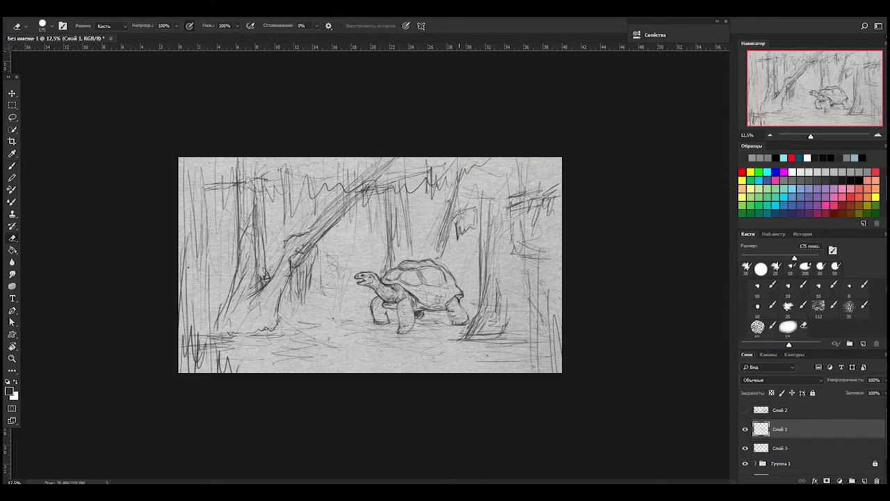
key(e)
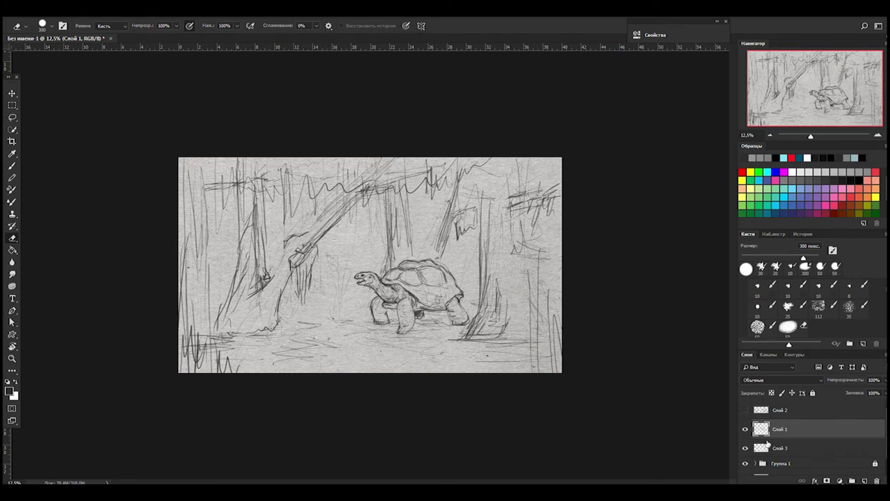
click(779, 447)
key(b)
key(ctrl+plus)
key(ctrl+plus)
scroll(461, 270, up, 1)
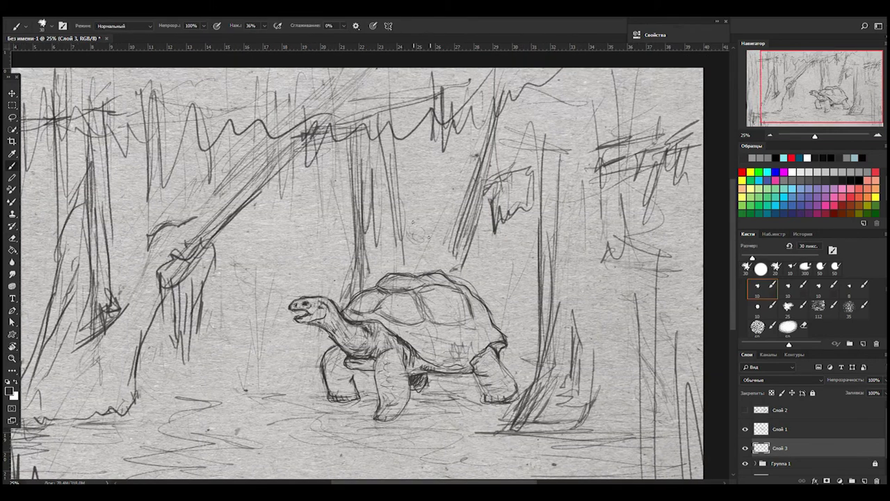
Create layer Слой 4 and redraw the small seated figure on the shell
mouse_move(411, 220)
mouse_down()
mouse_move(414, 252)
mouse_move(390, 271)
mouse_up()
key(ctrl+z)
key(ctrl+z)
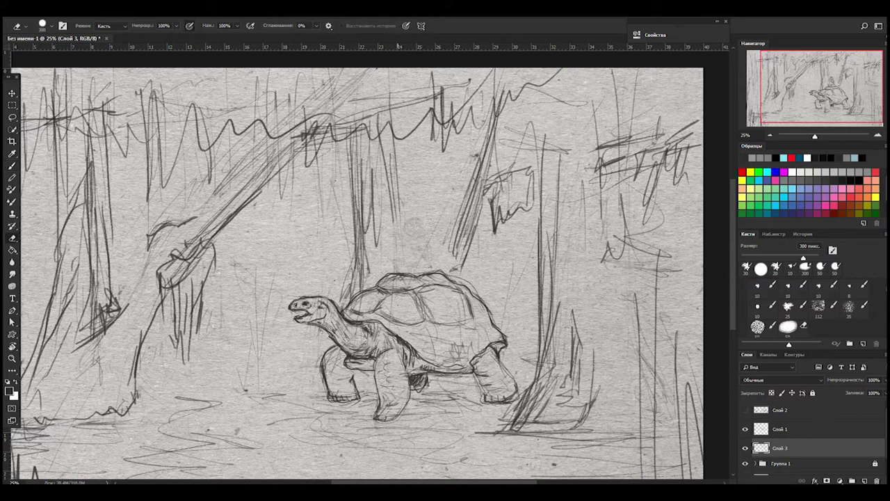
key(ctrl+alt+shift+n)
mouse_move(410, 236)
mouse_down()
mouse_move(426, 269)
mouse_move(420, 254)
mouse_move(393, 276)
mouse_move(411, 281)
mouse_up()
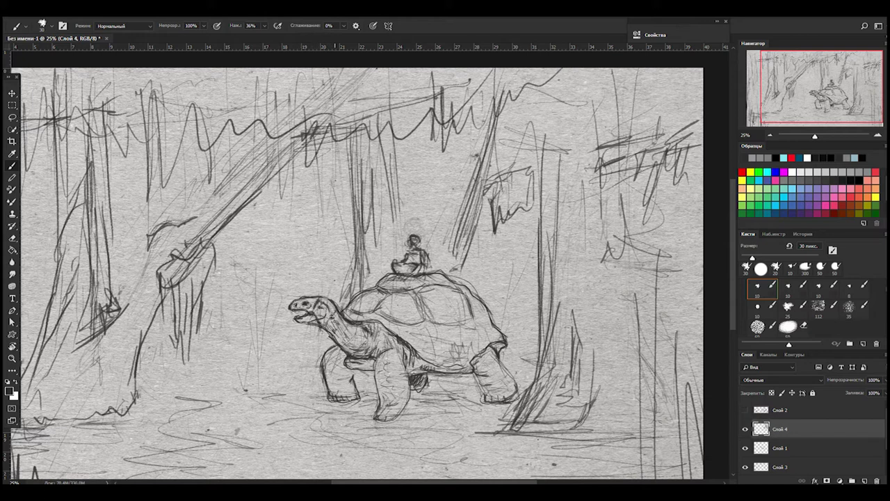
Darken the rider and neck lines, add a curve across the shell and a seat linking rider to shell
mouse_move(327, 324)
mouse_down()
mouse_move(348, 339)
mouse_move(341, 353)
mouse_up()
drag(420, 275, 371, 346)
mouse_move(416, 236)
mouse_down()
mouse_move(413, 270)
mouse_move(348, 313)
mouse_up()
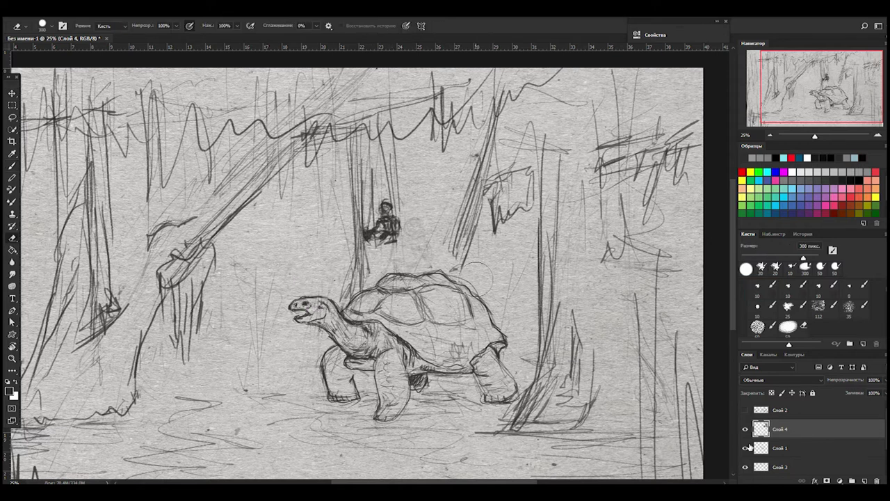
mouse_move(348, 241)
mouse_down()
mouse_move(400, 248)
mouse_move(417, 236)
mouse_up()
drag(352, 259, 428, 233)
drag(348, 255, 339, 320)
Sketch the seat structure above the shell and box lines to its right
mouse_move(381, 259)
mouse_down()
mouse_move(375, 327)
mouse_move(428, 278)
mouse_up()
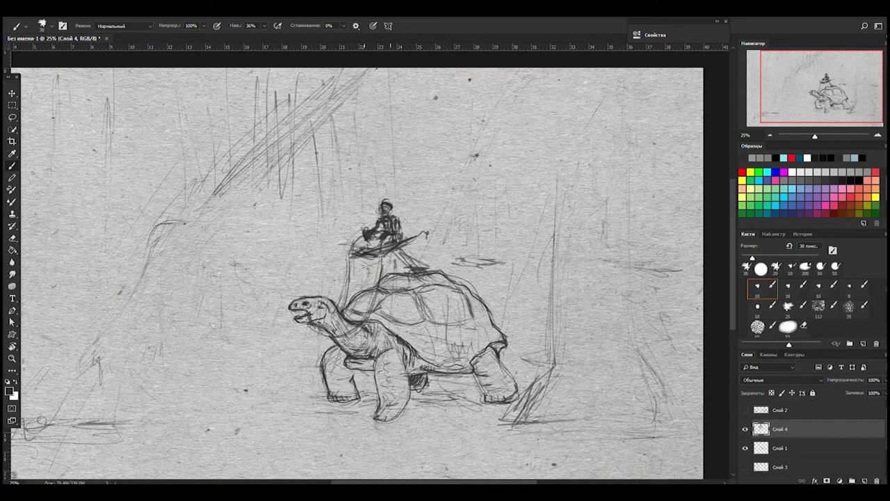
drag(363, 256, 363, 293)
mouse_move(406, 236)
mouse_down()
mouse_move(425, 281)
mouse_move(420, 235)
mouse_up()
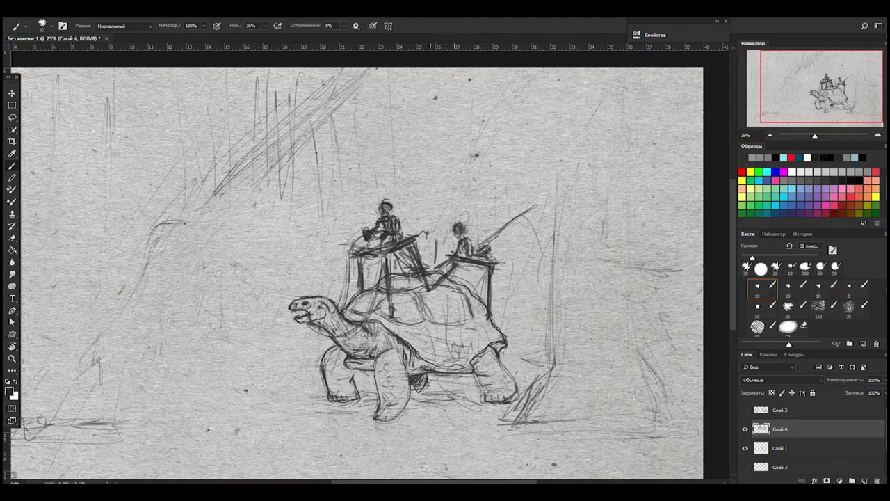
key(ctrl+z)
key(ctrl+z)
key(ctrl+z)
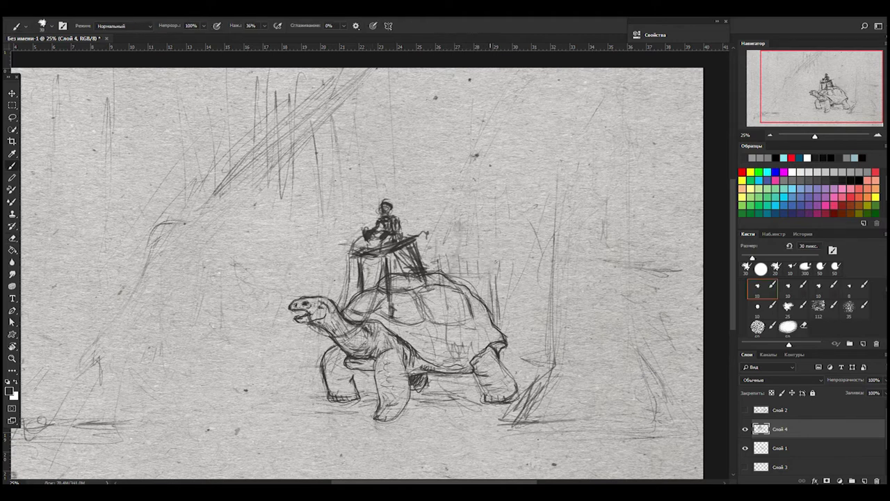
drag(498, 261, 498, 329)
Erase the old seat and legs under the rider and draw new ones
key(e)
mouse_move(440, 256)
mouse_down()
mouse_move(499, 255)
mouse_move(400, 292)
mouse_up()
drag(417, 240, 410, 262)
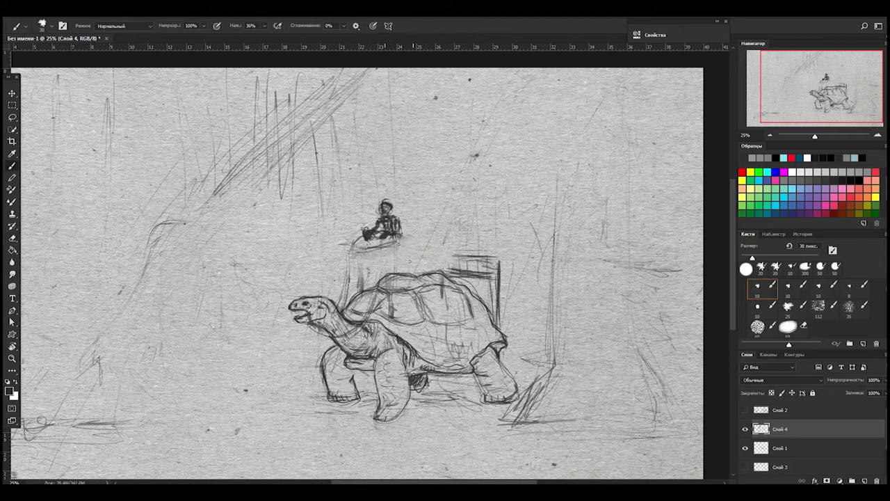
key(b)
drag(358, 251, 359, 287)
drag(364, 242, 389, 240)
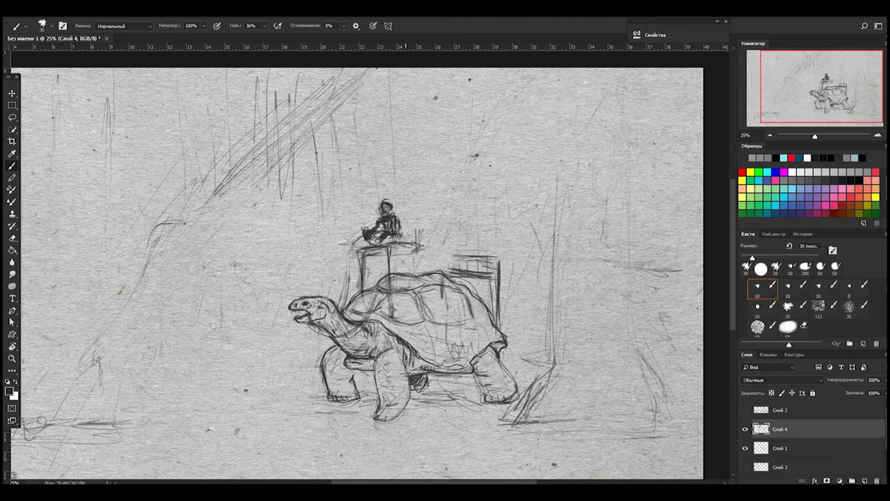
Draw a box above the shell with vertical edges
drag(404, 275, 437, 248)
drag(440, 250, 442, 325)
key(ctrl+z)
drag(451, 245, 451, 317)
mouse_move(452, 250)
mouse_down()
mouse_move(495, 252)
mouse_move(497, 321)
mouse_move(465, 273)
mouse_up()
Add horizontal and vertical rails to turn the box into a railed cage
drag(391, 241, 443, 242)
drag(397, 249, 397, 325)
drag(363, 241, 399, 241)
drag(408, 259, 449, 255)
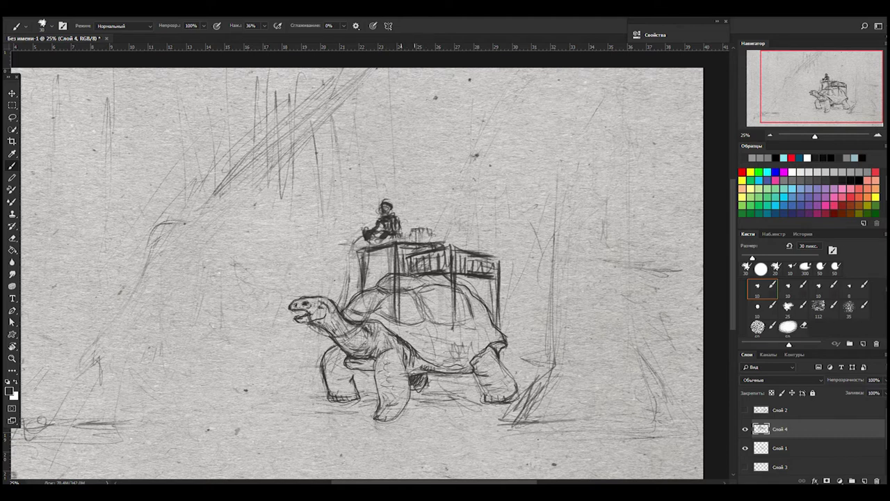
Refine the shell front, neck lines and scute marks along the shell edge
drag(350, 235, 356, 299)
key(ctrl+z)
mouse_move(338, 250)
mouse_down()
mouse_move(358, 255)
mouse_move(384, 315)
mouse_move(320, 334)
mouse_up()
mouse_move(375, 361)
mouse_down()
mouse_move(377, 396)
mouse_move(470, 372)
mouse_up()
drag(417, 349, 449, 346)
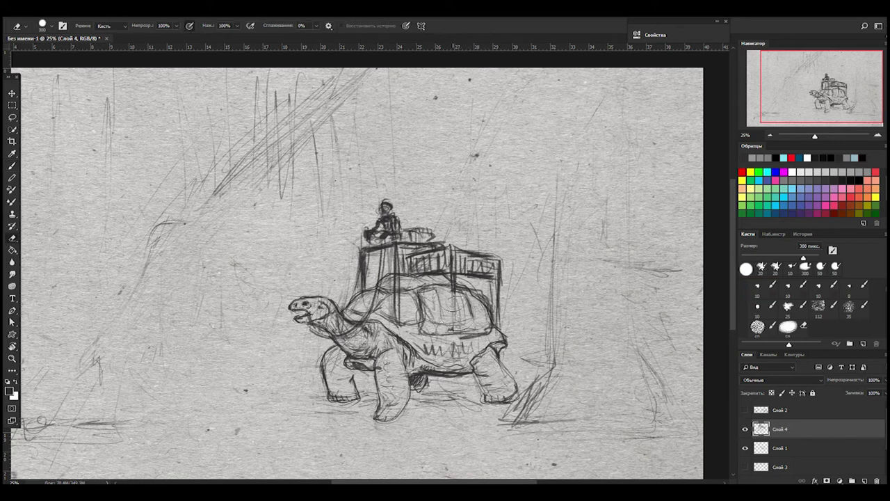
mouse_move(463, 297)
mouse_down()
mouse_move(464, 337)
mouse_move(425, 313)
mouse_move(492, 328)
mouse_up()
key(ctrl+z)
Mask out old sketch lines under the shell on Слой 1 with a 90 px brush, then return to Слой 4 at 35 px
click(798, 450)
click(827, 480)
key(bracketright)
key(bracketright)
key(bracketright)
drag(428, 316, 484, 303)
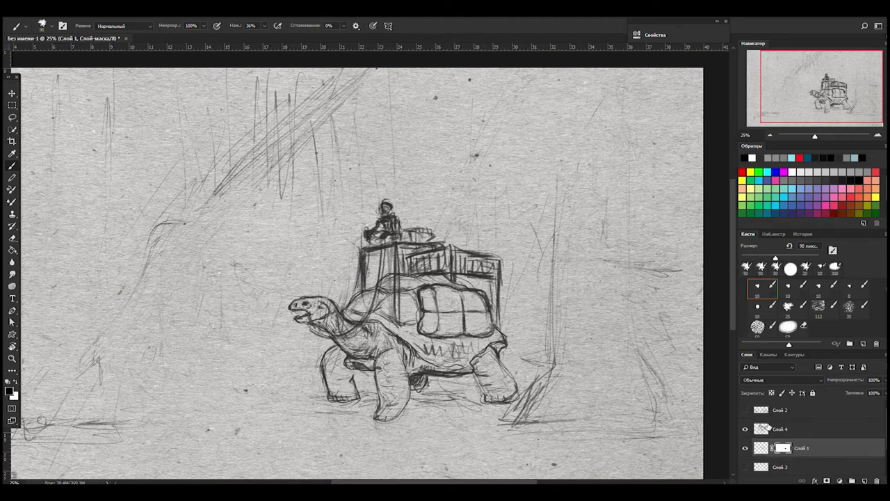
click(768, 431)
key(bracketleft)
key(bracketleft)
key(bracketleft)
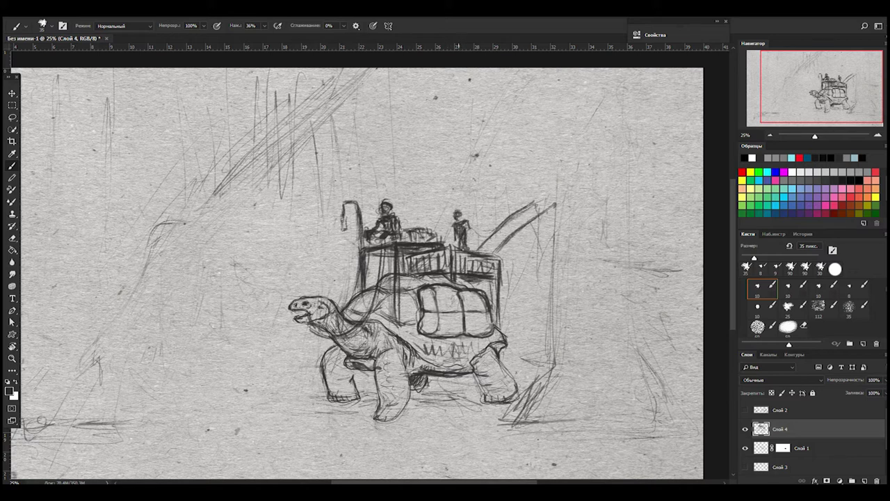
Replace the boxy pack on the shell with a shaded rounded pack
mouse_move(421, 292)
mouse_down()
mouse_move(445, 313)
mouse_move(494, 327)
mouse_up()
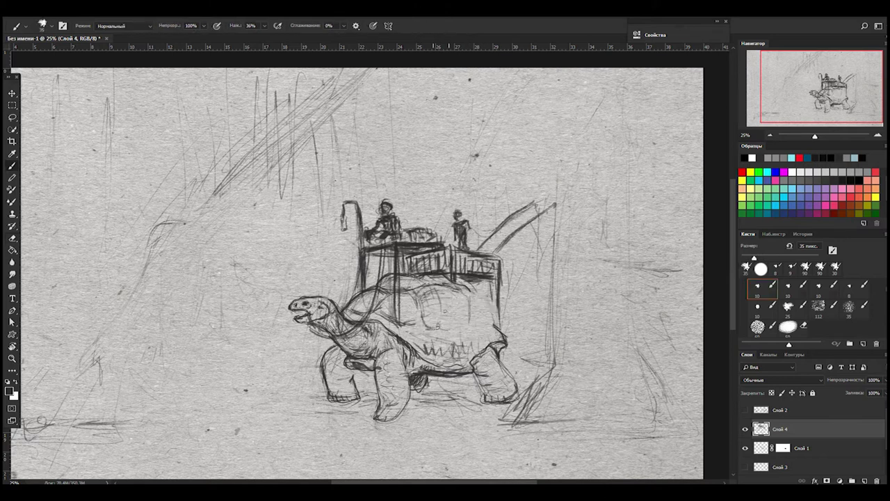
mouse_move(449, 292)
mouse_down()
mouse_move(473, 329)
mouse_move(418, 310)
mouse_move(431, 295)
mouse_move(463, 317)
mouse_move(418, 316)
mouse_move(469, 327)
mouse_move(419, 309)
mouse_move(486, 289)
mouse_move(459, 328)
mouse_up()
drag(448, 292, 426, 322)
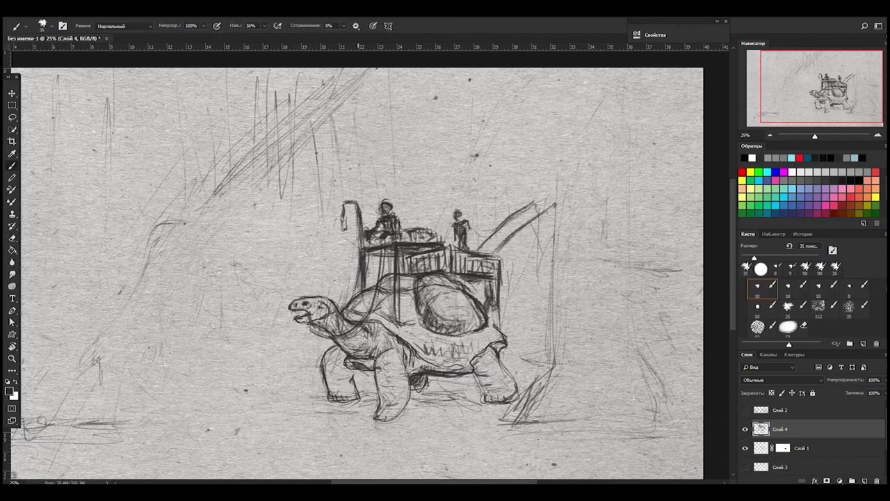
Add ground shadows under the feet, shade the front leg and add strokes near the right spike
drag(306, 383, 368, 394)
drag(462, 392, 523, 391)
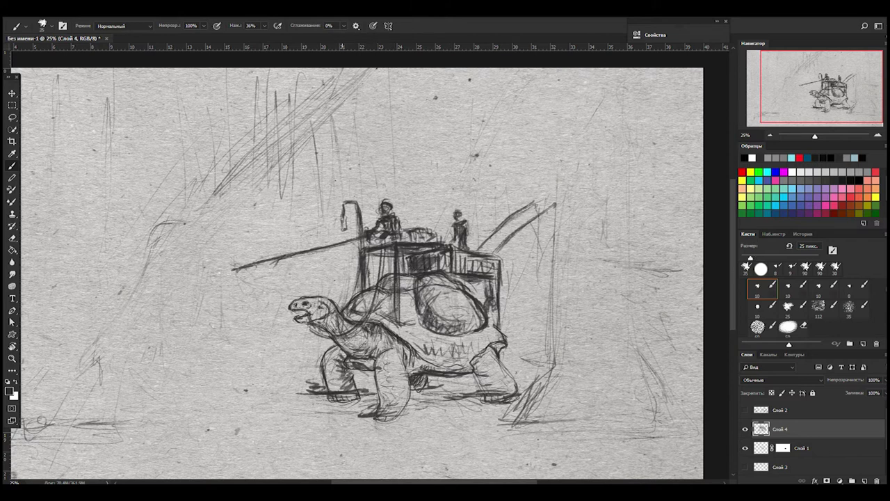
drag(344, 373, 340, 364)
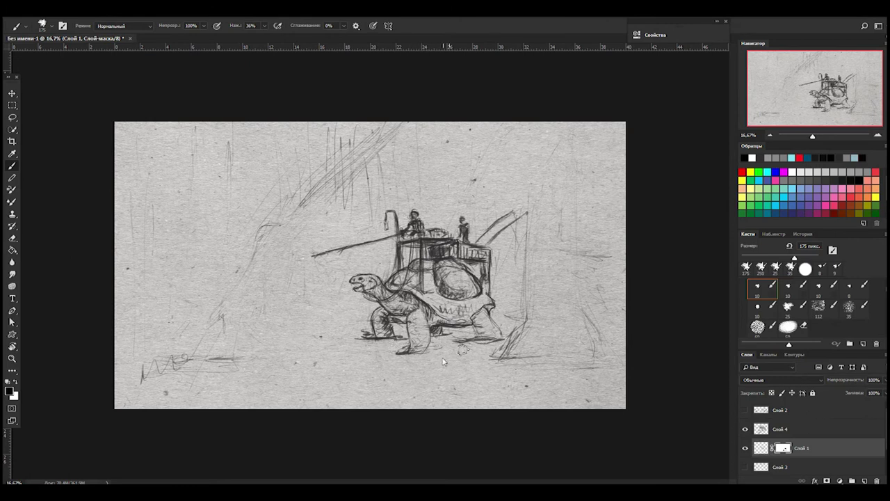
drag(540, 208, 528, 240)
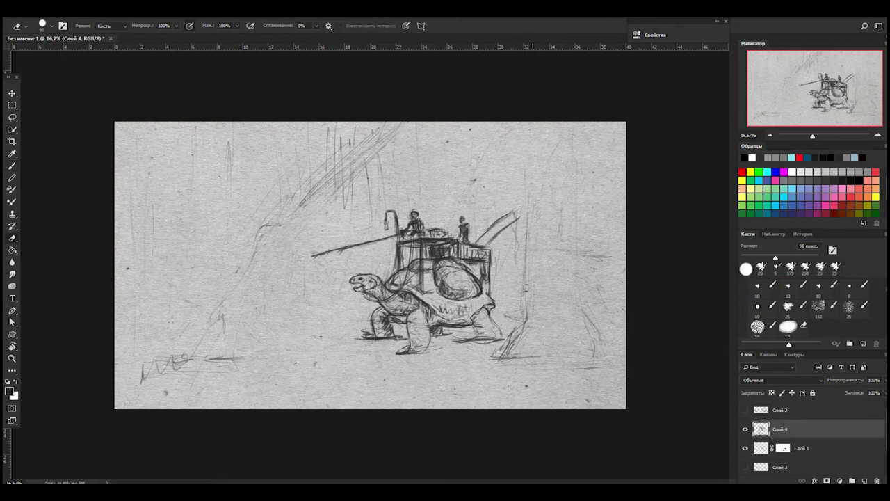
drag(527, 202, 499, 224)
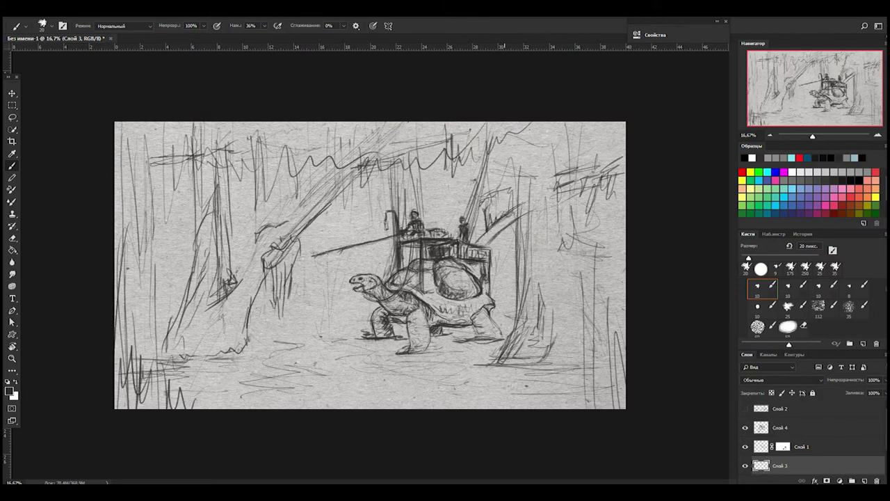
Shrink the tortoise drawing and shift it up-right, then add pencil strokes on Слой 3
click(781, 427)
shift+click(801, 446)
key(ctrl+t)
drag(622, 409, 580, 375)
mouse_move(479, 314)
mouse_down()
mouse_move(502, 294)
mouse_move(518, 330)
mouse_up()
key(Return)
click(780, 466)
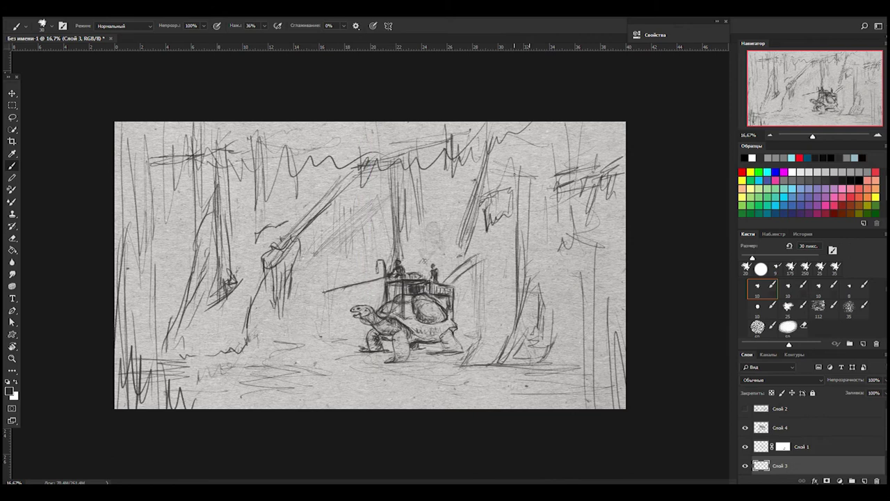
drag(520, 175, 529, 264)
On a new layer Слой 5, paint soft white light around the tortoise and tower
key(ctrl+shift+alt+n)
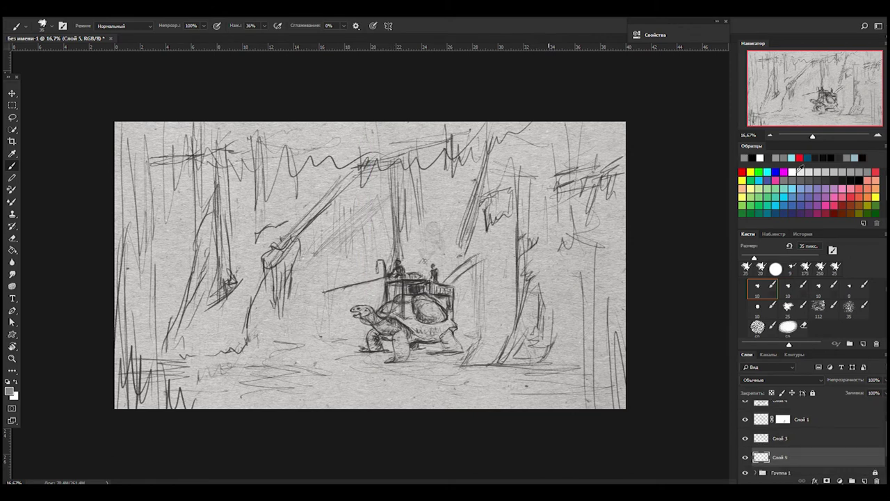
click(794, 171)
key(bracketright)
key(bracketright)
drag(412, 271, 414, 183)
drag(417, 213, 472, 303)
drag(384, 215, 387, 265)
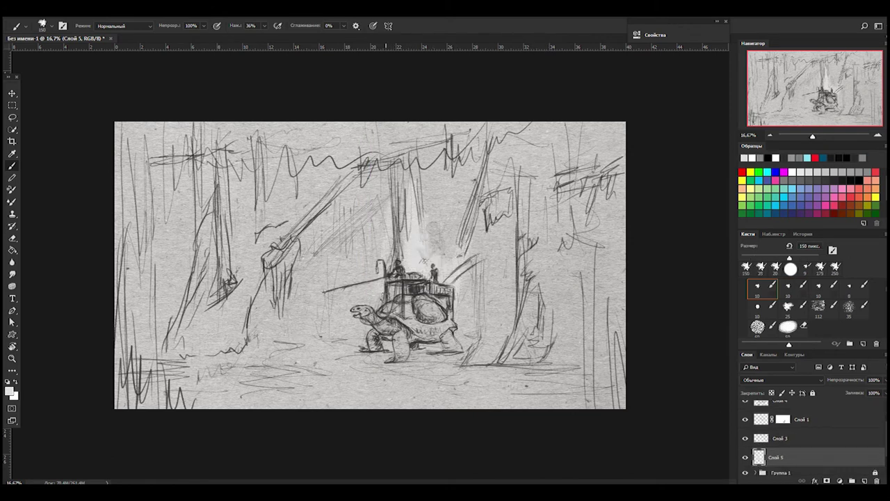
drag(334, 313, 392, 270)
drag(453, 281, 476, 341)
Lighten the areas around the left and right tree trunks with white
drag(259, 240, 287, 148)
drag(284, 189, 319, 163)
drag(580, 178, 591, 240)
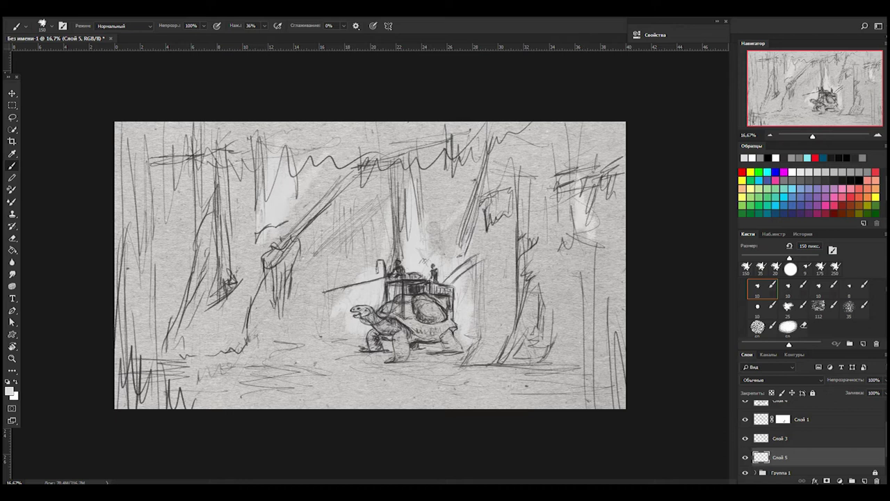
drag(301, 220, 310, 186)
drag(281, 243, 321, 192)
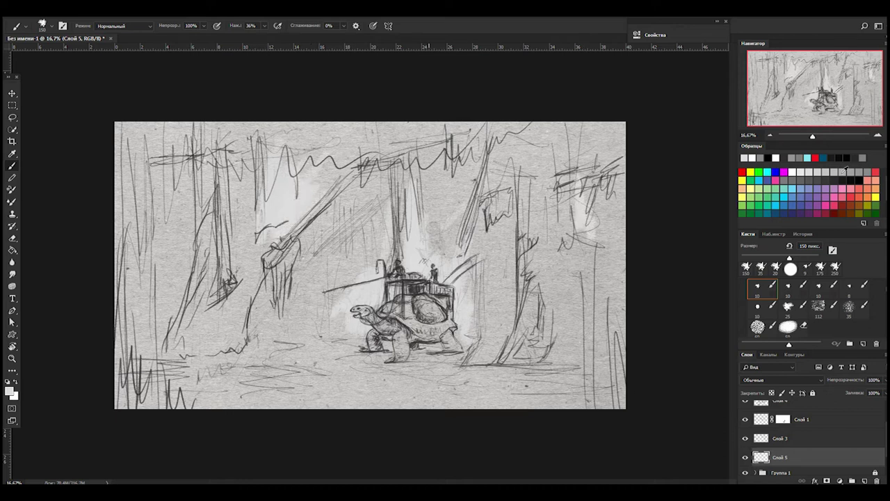
Paint grey shading over the tortoise's shell, body and legs, using a 90 px brush
scroll(384, 321, up, 2)
drag(369, 292, 480, 320)
drag(418, 292, 515, 383)
mouse_move(459, 348)
mouse_down()
mouse_move(376, 355)
mouse_move(350, 379)
mouse_move(327, 334)
mouse_move(382, 302)
mouse_up()
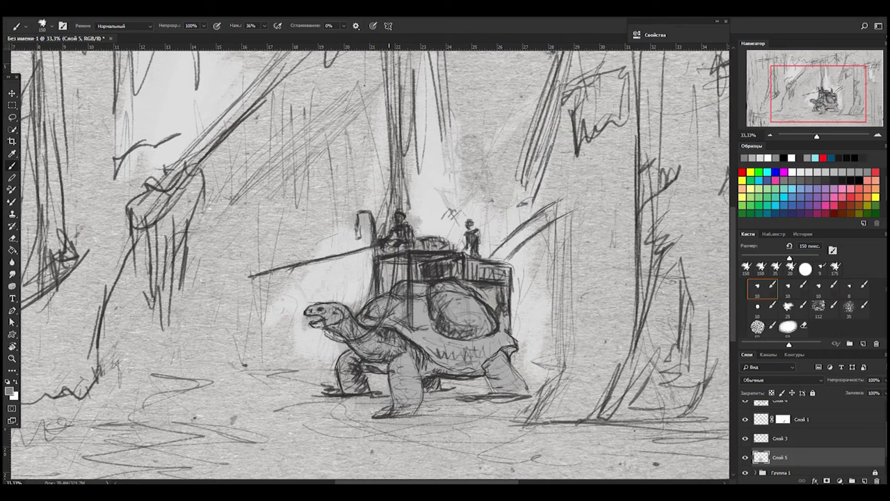
drag(452, 265, 404, 313)
mouse_move(486, 278)
mouse_down()
mouse_move(390, 327)
mouse_move(487, 348)
mouse_up()
key(bracketleft)
key(bracketleft)
key(bracketleft)
mouse_move(390, 327)
mouse_down()
mouse_move(501, 369)
mouse_move(501, 383)
mouse_up()
drag(348, 355, 404, 410)
drag(425, 362, 334, 320)
Zoom out to 16.7% and paint grey tone over the left-centre and right tree trunks
key(z)
alt+click(570, 303)
key(b)
drag(275, 87, 278, 188)
mouse_move(398, 132)
mouse_down()
mouse_move(400, 278)
mouse_move(424, 144)
mouse_up()
drag(414, 195, 414, 274)
drag(399, 132, 400, 174)
drag(411, 303, 393, 195)
Paint dark grey over the right and left trunks and along the leaning branch
scroll(557, 266, up, 2)
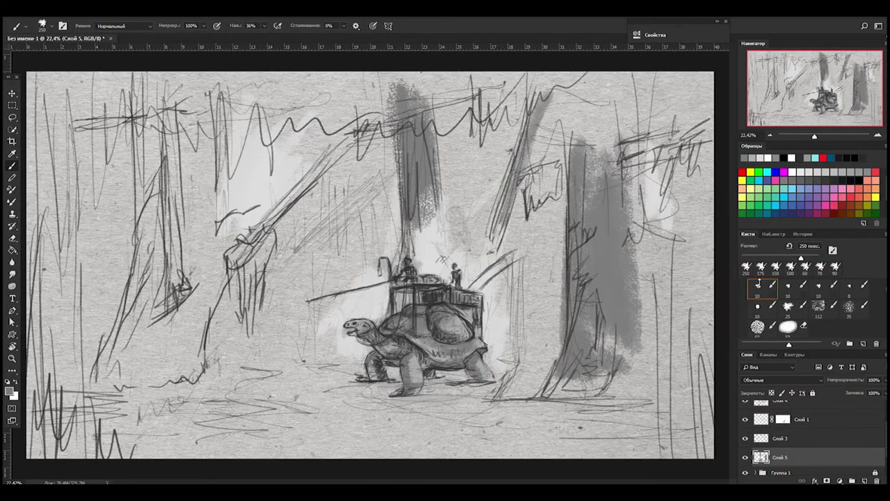
drag(606, 323, 612, 375)
drag(557, 396, 553, 167)
drag(633, 397, 585, 97)
drag(157, 87, 129, 341)
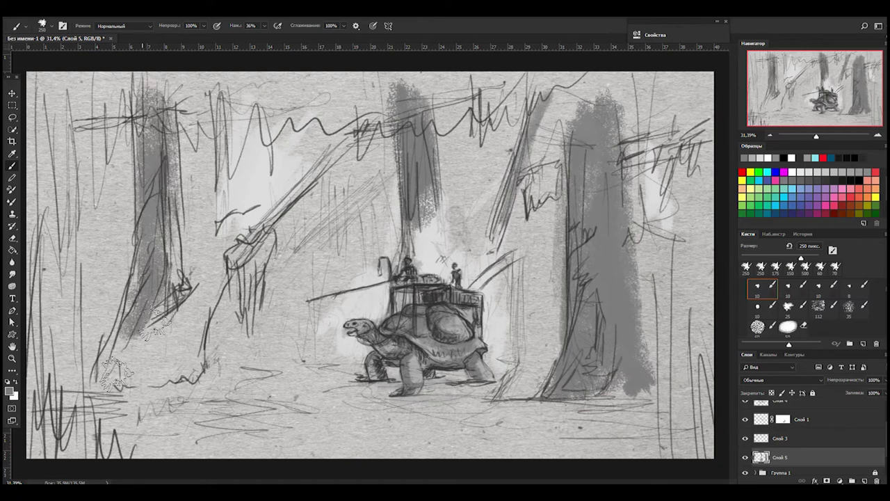
drag(120, 376, 358, 120)
drag(208, 306, 137, 364)
With a half-size brush, add grey vertical strokes near the top trees
key(bracketleft)
key(bracketleft)
key(bracketleft)
drag(52, 184, 48, 83)
drag(42, 126, 146, 118)
drag(508, 76, 567, 219)
mouse_move(264, 348)
mouse_down()
mouse_move(306, 265)
mouse_move(261, 98)
mouse_up()
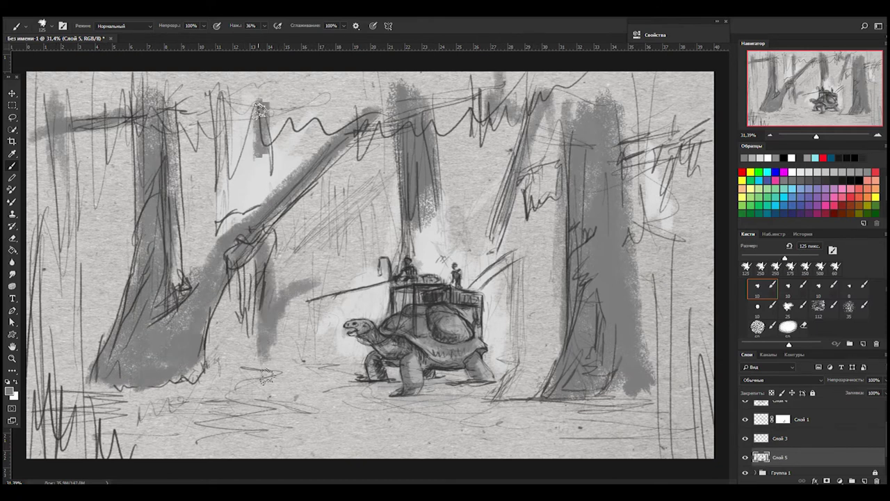
Switch to a round brush tip and fill the right trunk and left edge with grey
right_click(452, 182)
double_click(636, 254)
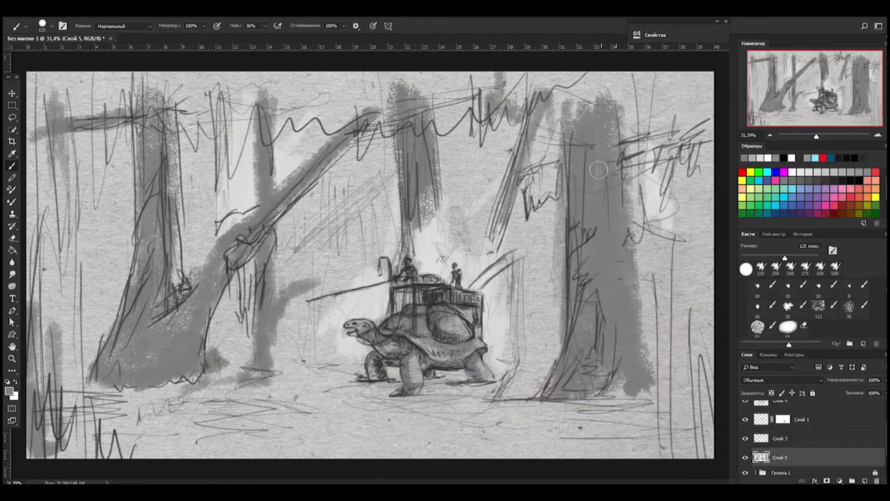
drag(612, 97, 626, 382)
drag(52, 174, 66, 69)
drag(41, 293, 45, 77)
drag(49, 445, 118, 396)
drag(104, 223, 185, 77)
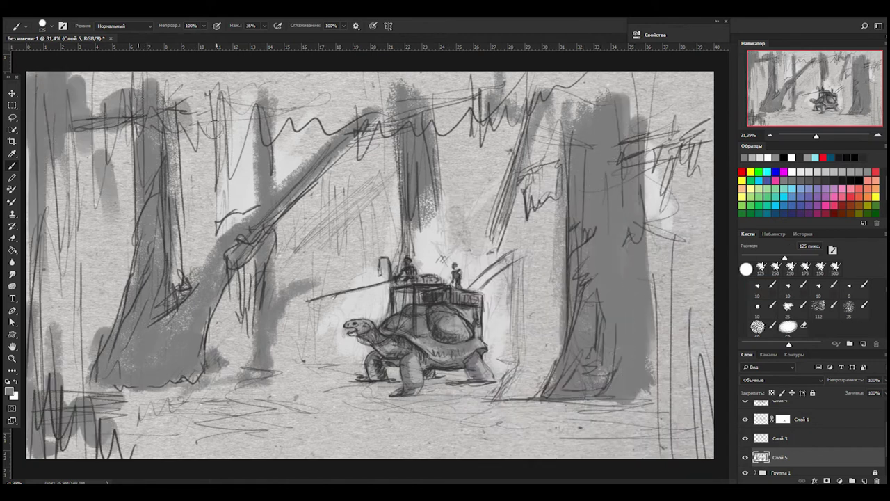
Add six vertical grey background tree trunks across the top of the scene
drag(104, 73, 108, 115)
drag(209, 73, 230, 157)
drag(292, 73, 306, 150)
drag(428, 73, 463, 153)
drag(703, 87, 703, 188)
mouse_move(668, 80)
mouse_down()
mouse_move(684, 328)
mouse_move(707, 194)
mouse_up()
Fill in more grey strokes around the turtle and trunks, enlarging the brush for broad strokes
drag(695, 264, 699, 139)
drag(313, 390, 292, 345)
drag(69, 271, 62, 150)
drag(42, 383, 125, 195)
mouse_move(536, 187)
mouse_down()
mouse_move(530, 350)
mouse_move(519, 258)
mouse_up()
drag(306, 389, 300, 194)
key(bracketright)
key(bracketright)
key(bracketright)
drag(327, 334, 292, 139)
drag(91, 348, 208, 139)
Darken the lower ground, then paint white mist across the left, middle and right trunks
mouse_move(627, 431)
mouse_down()
mouse_move(83, 417)
mouse_move(487, 389)
mouse_up()
click(768, 158)
key(bracketleft)
key(bracketleft)
drag(202, 264, 376, 180)
drag(550, 390, 473, 209)
drag(307, 237, 516, 186)
drag(82, 186, 181, 132)
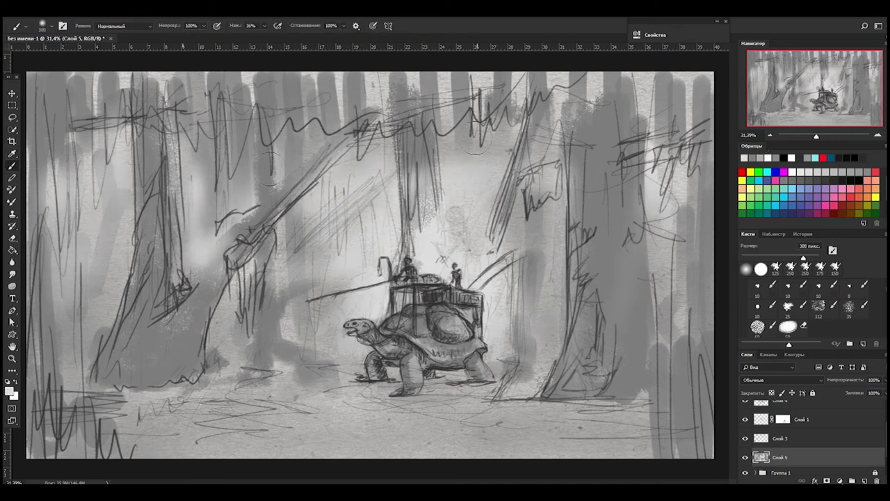
Paint light white squiggles across the ground
key(bracketleft)
key(bracketright)
key(bracketright)
key(bracketright)
mouse_move(445, 389)
mouse_down()
mouse_move(529, 414)
mouse_move(313, 390)
mouse_up()
drag(389, 400, 487, 386)
mouse_move(445, 445)
mouse_down()
mouse_move(223, 411)
mouse_move(299, 418)
mouse_up()
Add grey strokes on the ground and darken patches of it
alt+click(344, 371)
drag(418, 390, 473, 396)
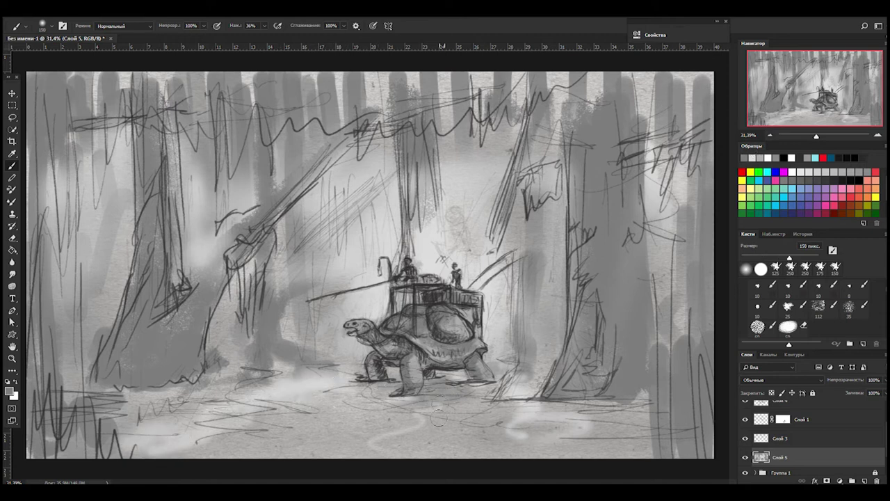
key(bracketright)
key(bracketright)
drag(327, 410, 431, 397)
mouse_move(292, 404)
mouse_down()
mouse_move(348, 406)
mouse_move(327, 412)
mouse_up()
drag(287, 369, 247, 330)
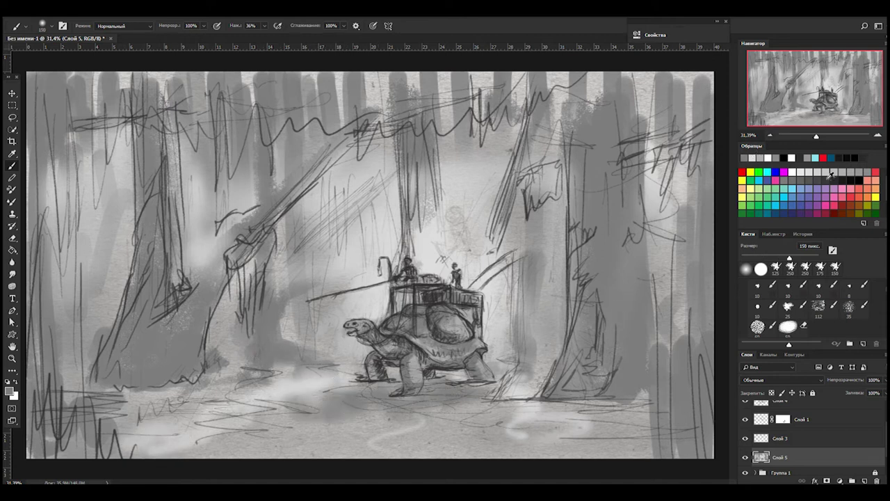
Add darker grey strokes at the right side and top of the scene
click(830, 175)
key(bracketleft)
key(bracketleft)
drag(640, 338, 627, 389)
drag(522, 73, 518, 139)
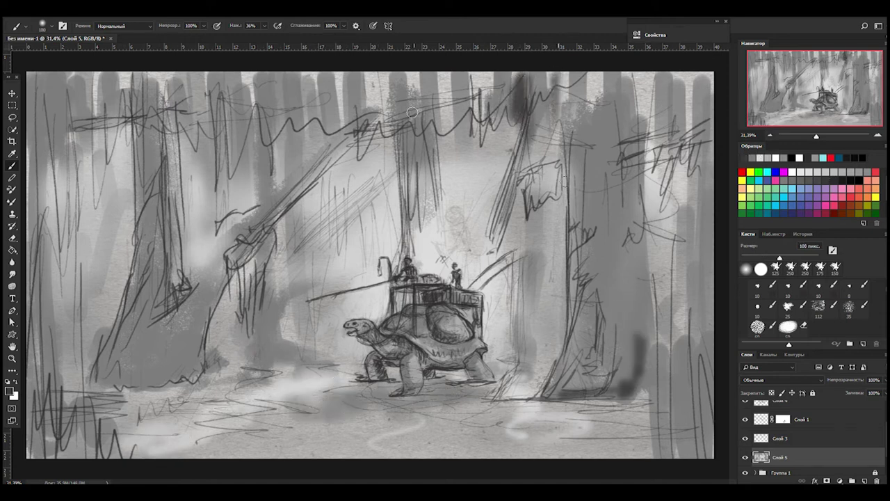
Draw thin dark lines along the leaning branch and its upper edge
key(bracketleft)
key(bracketleft)
key(bracketleft)
drag(369, 129, 202, 341)
drag(174, 382, 147, 384)
drag(219, 322, 199, 348)
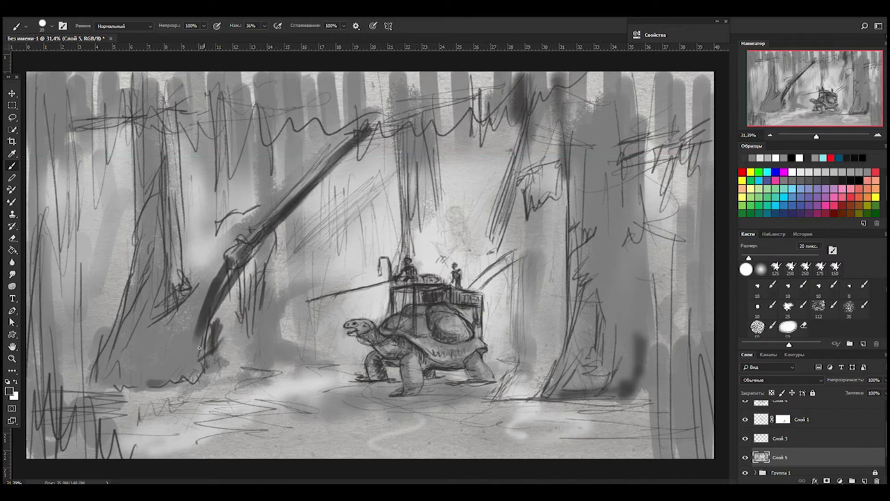
drag(359, 125, 221, 259)
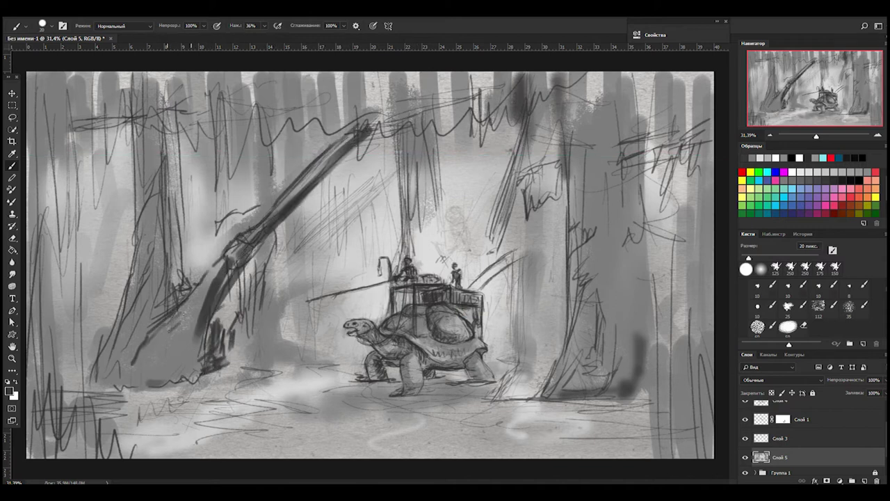
Line the left trunk, its base and the ground beneath it in dark grey
drag(183, 312, 157, 358)
mouse_move(162, 179)
mouse_down()
mouse_move(151, 232)
mouse_move(156, 312)
mouse_up()
drag(143, 297, 132, 339)
drag(98, 384, 207, 375)
drag(208, 339, 196, 383)
drag(137, 249, 129, 284)
drag(134, 124, 132, 198)
drag(129, 297, 92, 369)
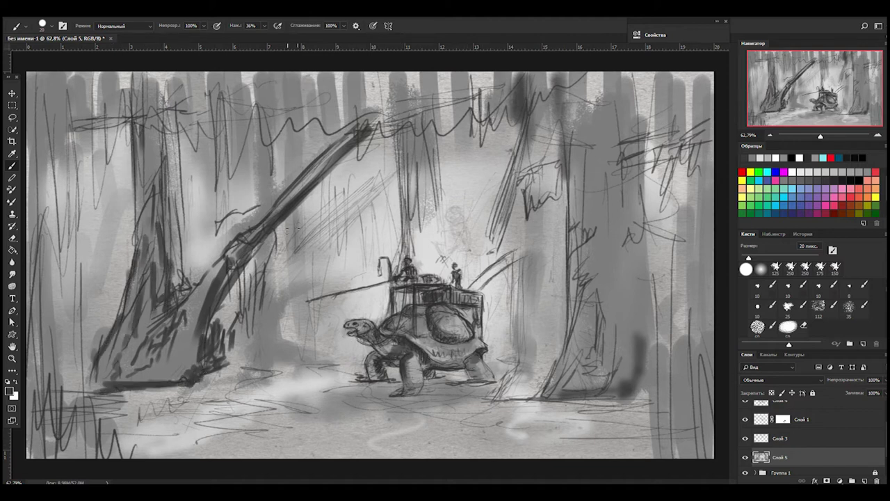
Paint dark streaks under the branch and down the central trunks
drag(267, 236, 245, 317)
drag(390, 139, 386, 191)
drag(407, 126, 404, 209)
drag(427, 127, 426, 195)
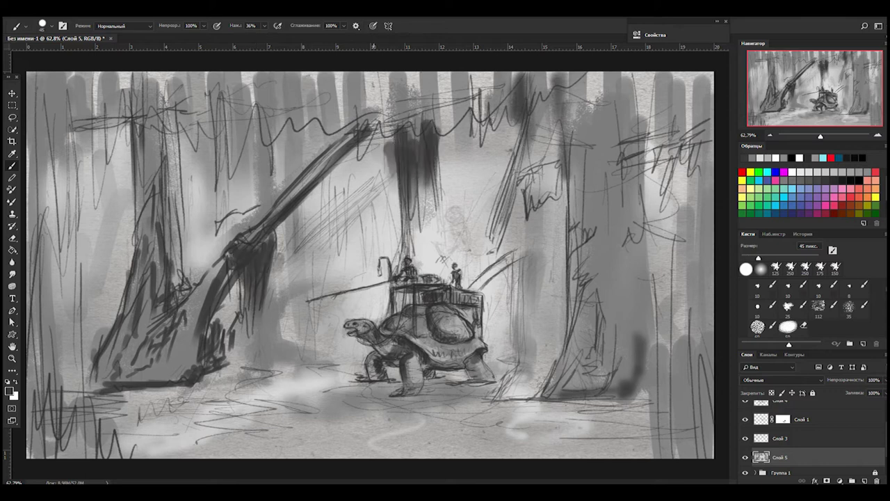
drag(375, 122, 366, 194)
Darken the central and left trunks with vertical streaks
drag(371, 147, 362, 203)
drag(173, 139, 164, 247)
drag(175, 121, 162, 226)
drag(129, 70, 125, 189)
key(bracketright)
key(bracketright)
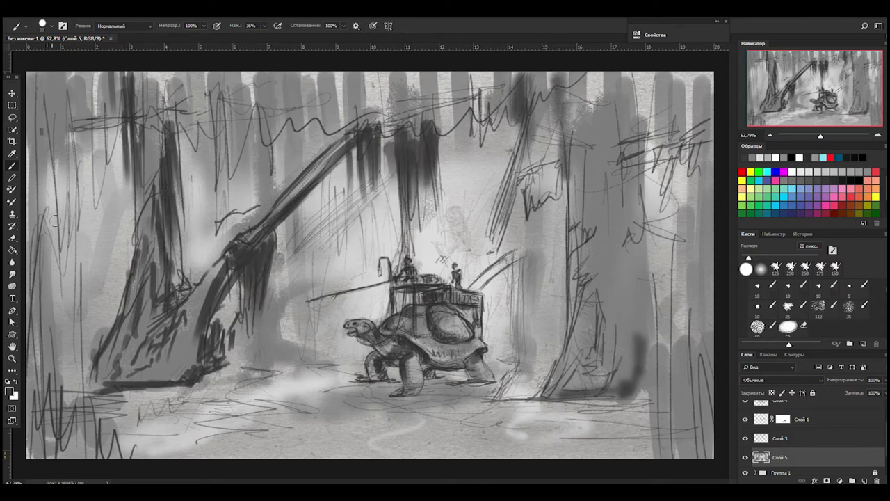
drag(70, 73, 79, 198)
Hang dark moss streaks from the top-left canopy
drag(104, 72, 101, 188)
drag(142, 72, 136, 126)
drag(205, 73, 202, 133)
drag(174, 73, 166, 148)
drag(237, 70, 230, 150)
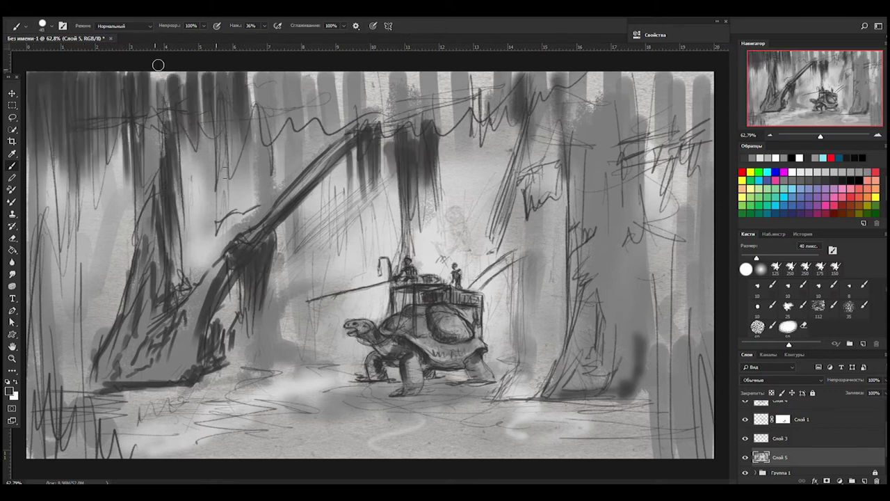
drag(292, 73, 285, 134)
Add dark moss streaks over the top trees and right background trees
drag(236, 76, 233, 122)
drag(278, 72, 271, 201)
drag(259, 74, 254, 191)
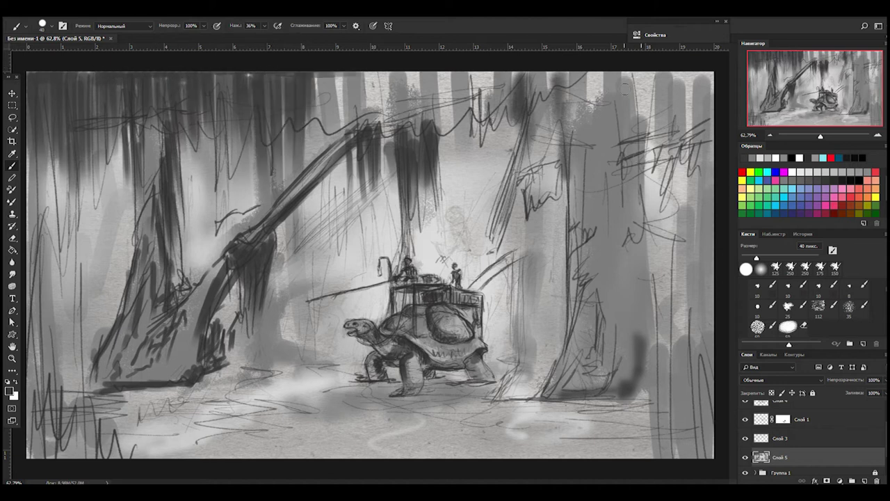
drag(647, 100, 637, 221)
drag(666, 111, 673, 243)
drag(702, 72, 696, 195)
drag(598, 72, 592, 209)
mouse_move(640, 72)
mouse_down()
mouse_move(634, 153)
mouse_move(629, 129)
mouse_up()
drag(660, 87, 681, 105)
Extend dark moss streaks along the canopy and central trees
drag(668, 72, 672, 125)
drag(456, 72, 459, 160)
drag(487, 72, 494, 163)
drag(549, 73, 557, 164)
drag(334, 73, 330, 202)
drag(306, 84, 313, 178)
mouse_move(413, 73)
mouse_down()
mouse_move(400, 129)
mouse_move(355, 167)
mouse_up()
drag(438, 73, 449, 160)
Add moss to the left trunk and darken the whole left tree
key(bracketleft)
key(bracketleft)
key(bracketleft)
mouse_move(160, 187)
mouse_down()
mouse_move(146, 231)
mouse_move(164, 327)
mouse_up()
drag(160, 104, 142, 181)
drag(143, 121, 132, 250)
drag(208, 258, 153, 390)
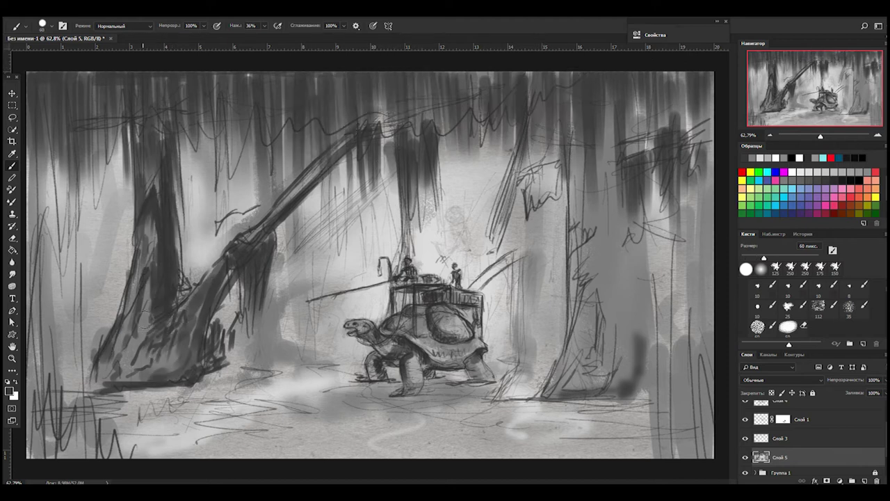
drag(173, 251, 111, 390)
Streak and darken the right-centre and right tree trunks with dark lines
key(bracketright)
key(bracketright)
key(bracketright)
drag(616, 163, 617, 297)
key(bracketleft)
key(bracketleft)
key(bracketleft)
drag(590, 178, 585, 285)
drag(595, 196, 570, 379)
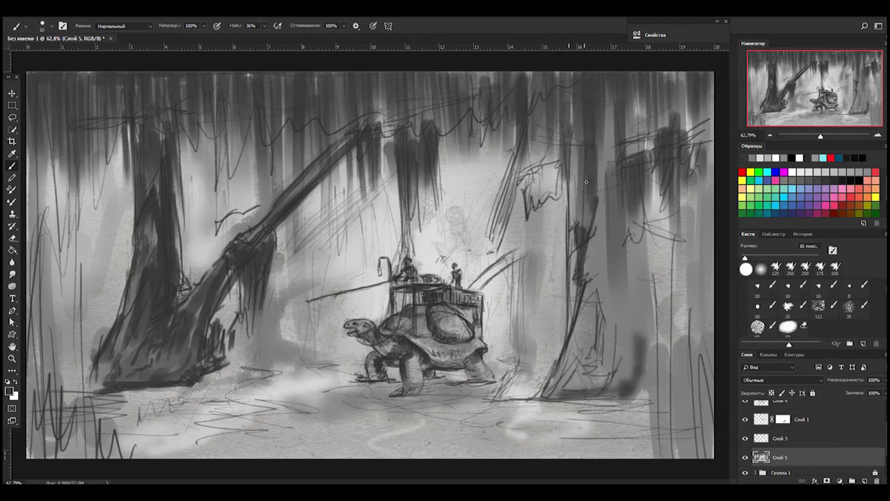
drag(570, 121, 567, 348)
drag(588, 324, 588, 375)
drag(629, 206, 649, 355)
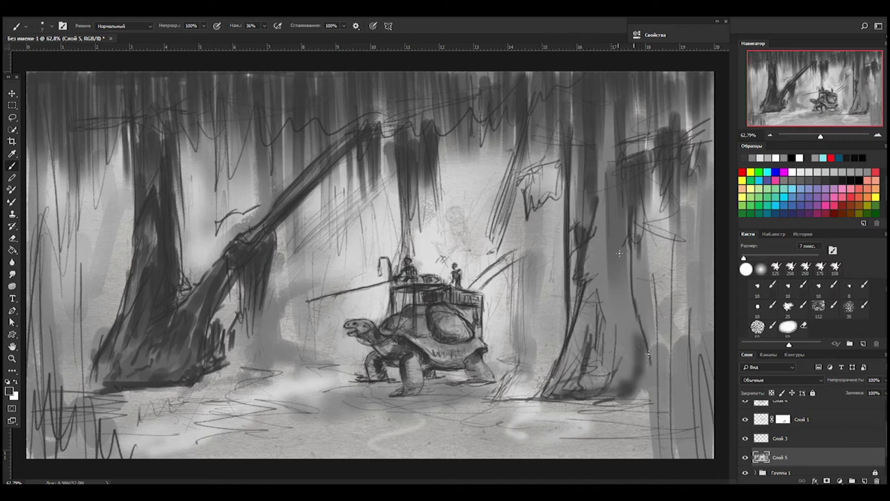
drag(604, 198, 597, 360)
drag(581, 147, 575, 224)
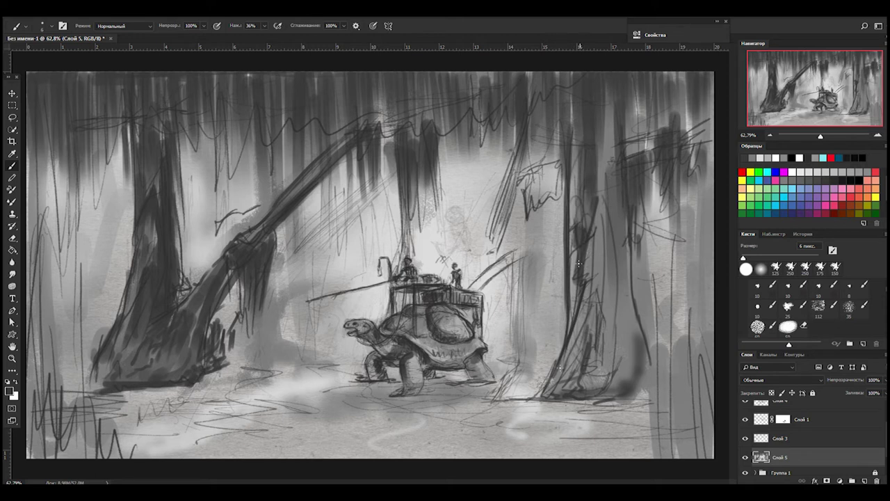
Lighten the turtle shell and carriage in light grey, then zoom out
click(806, 180)
drag(427, 313, 417, 344)
drag(396, 278, 465, 293)
drag(459, 293, 480, 321)
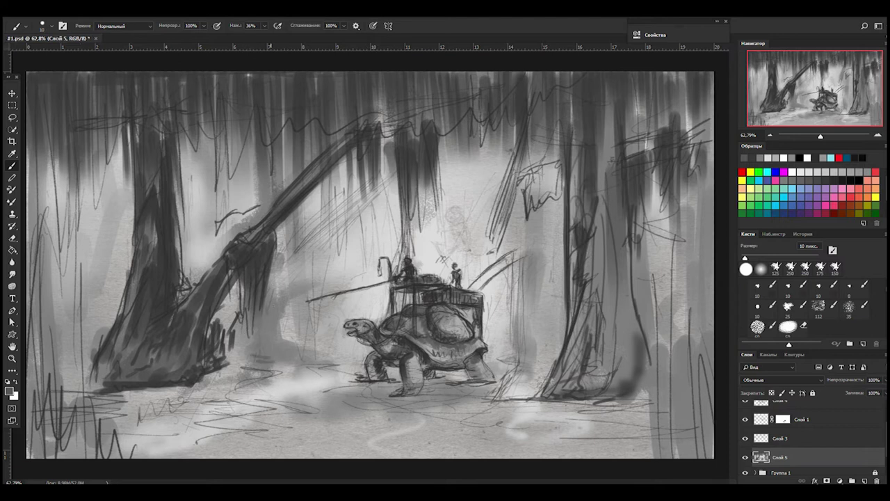
key(ctrl+minus)
Darken the right trees and the left edge with larger dark strokes
alt+click(539, 293)
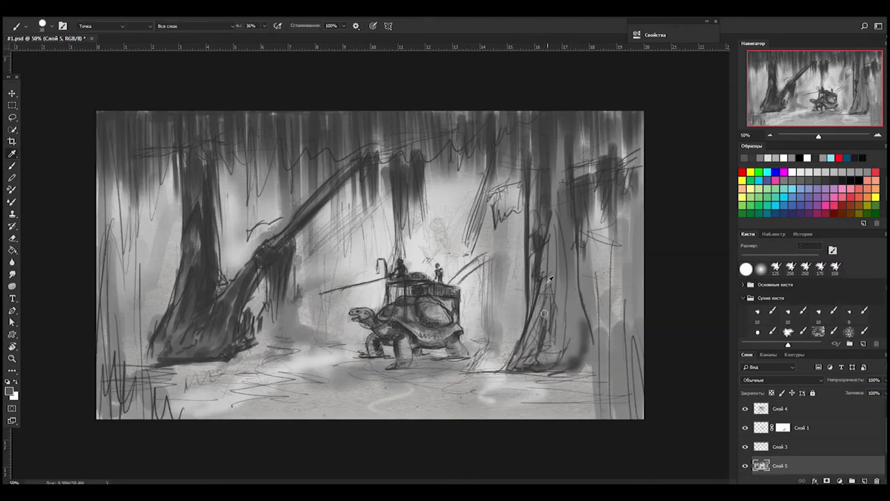
key(bracketright)
key(bracketright)
drag(536, 268, 539, 351)
drag(564, 264, 549, 359)
drag(560, 167, 562, 334)
key(bracketright)
key(bracketright)
key(bracketright)
drag(543, 227, 578, 354)
drag(613, 208, 626, 417)
mouse_move(104, 327)
mouse_down()
mouse_move(99, 389)
mouse_move(99, 275)
mouse_move(118, 208)
mouse_up()
Add a dark vertical stroke on the left tree and choose a new brush preset
alt+click(308, 321)
key(bracketleft)
key(bracketleft)
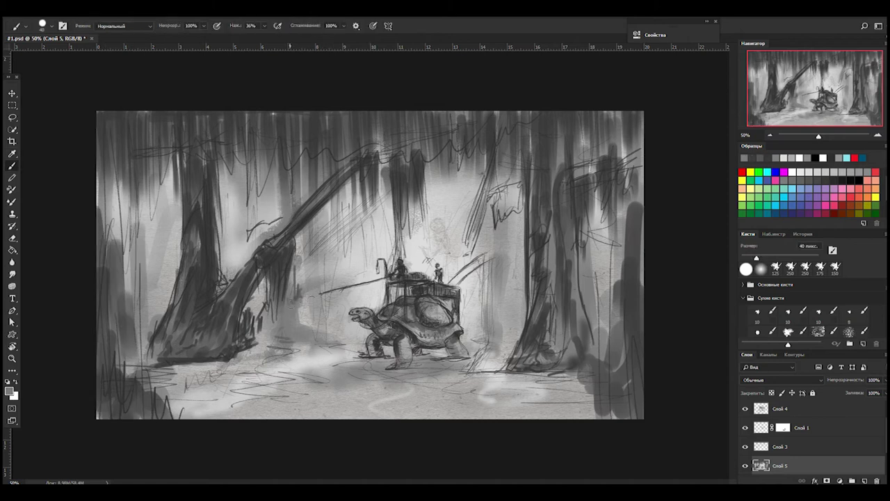
mouse_move(152, 215)
mouse_down()
mouse_move(150, 278)
mouse_move(159, 214)
mouse_up()
right_click(362, 181)
double_click(418, 278)
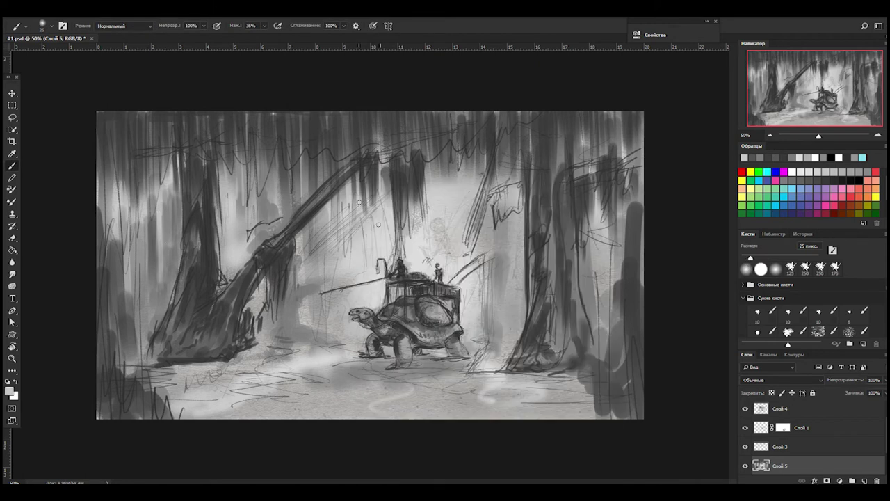
Sample a colour from the painting and add faint dark strokes near the pole
right_click(378, 224)
alt+click(263, 264)
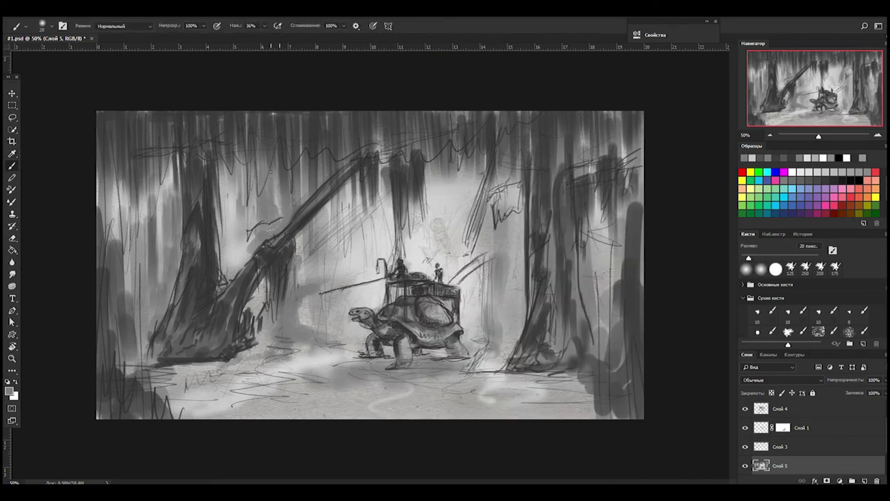
drag(370, 232, 380, 306)
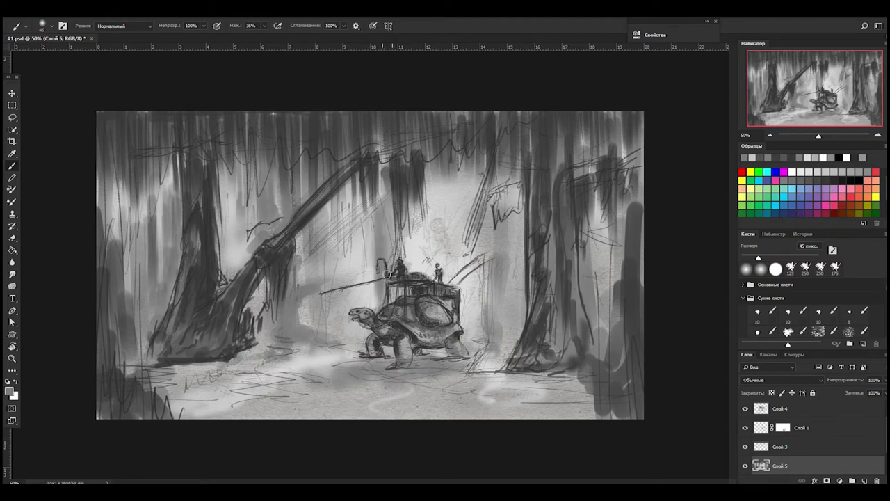
drag(400, 205, 393, 303)
Shade beside the pole and around the turtle's front legs with a sampled dark
alt+click(535, 335)
drag(374, 202, 376, 282)
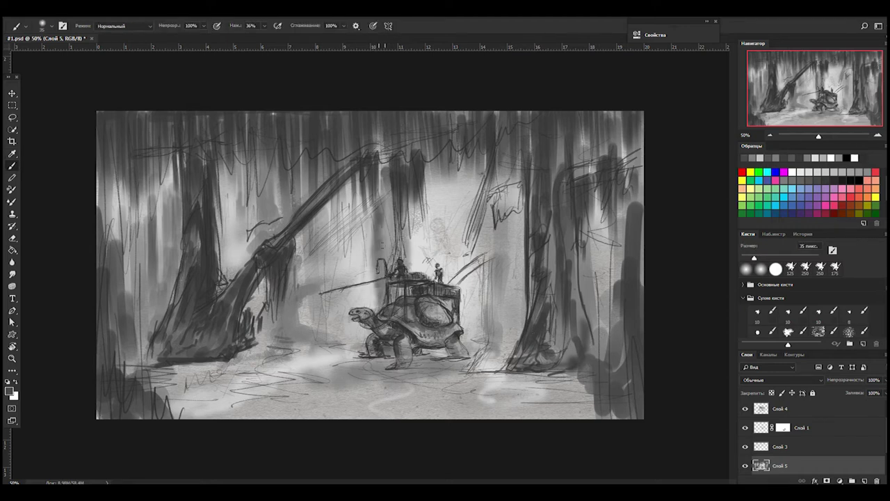
drag(391, 146, 376, 300)
drag(407, 209, 379, 330)
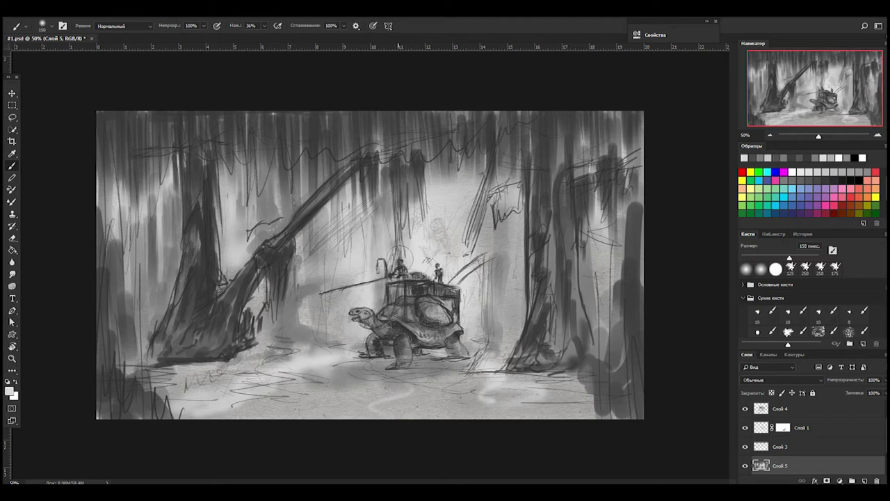
Sample a tone, lighten around the turtle, and pick another painting brush
alt+click(503, 332)
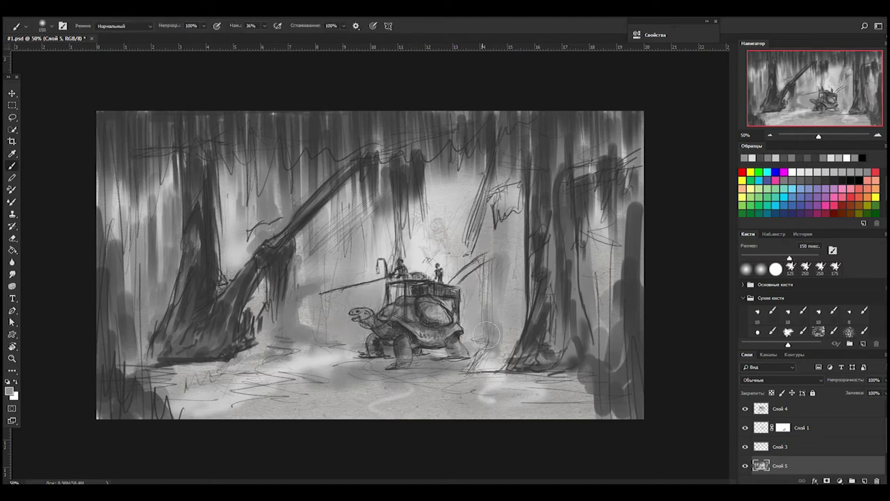
click(365, 307)
right_click(365, 307)
alt+click(199, 258)
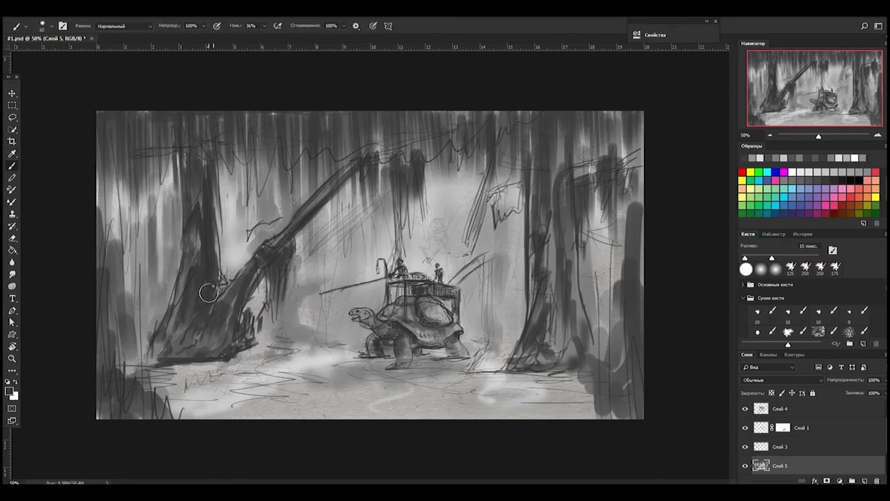
Darken around the left tree and the lower-left ground
mouse_move(280, 321)
mouse_down()
mouse_move(275, 295)
mouse_move(324, 212)
mouse_move(312, 247)
mouse_up()
key(bracketright)
drag(231, 170, 233, 277)
key(bracketright)
drag(208, 407, 301, 379)
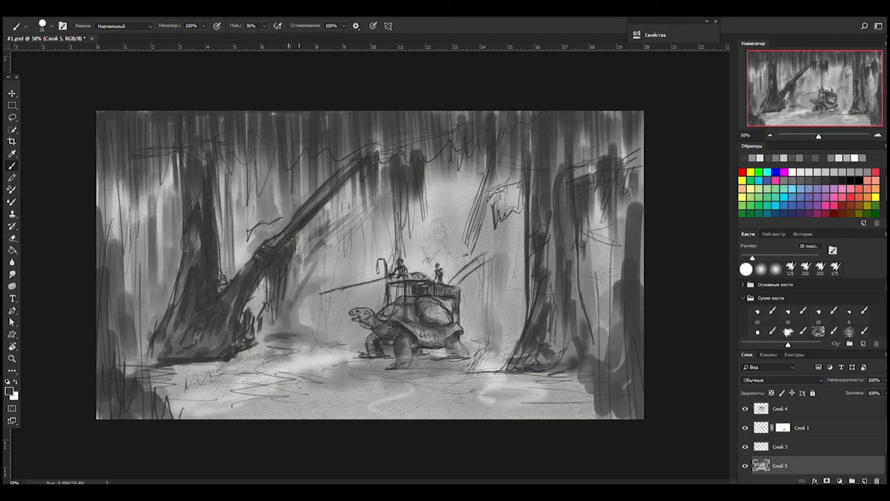
Shade the ground beneath the turtle with horizontal dark strokes
drag(445, 400, 359, 416)
drag(334, 365, 439, 359)
drag(384, 358, 470, 360)
drag(325, 376, 393, 372)
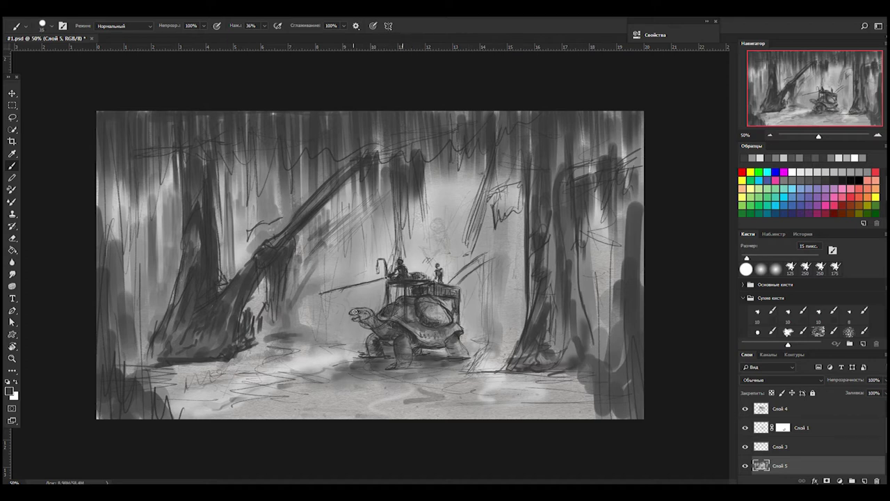
Switch to a 30 px textured dry-media brush at full pressure and sample dark grey
scroll(367, 310, up, 3)
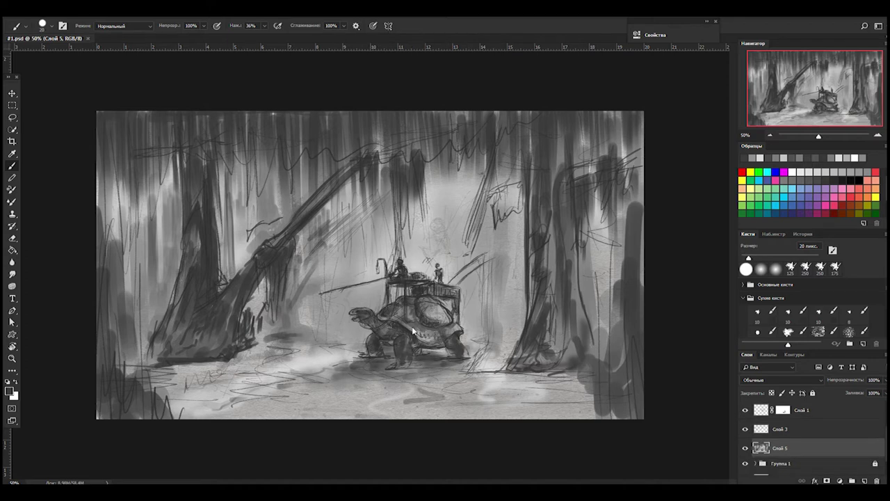
scroll(144, 242, down, 3)
scroll(144, 242, up, 1)
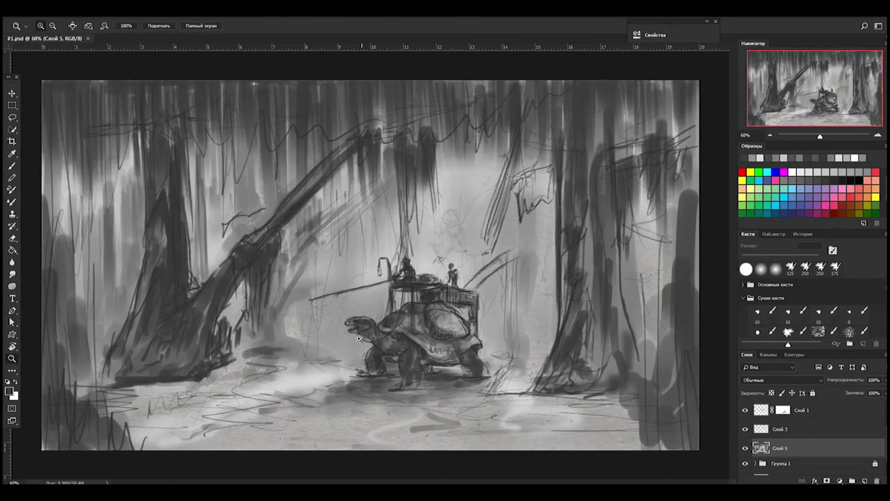
scroll(785, 418, up, 1)
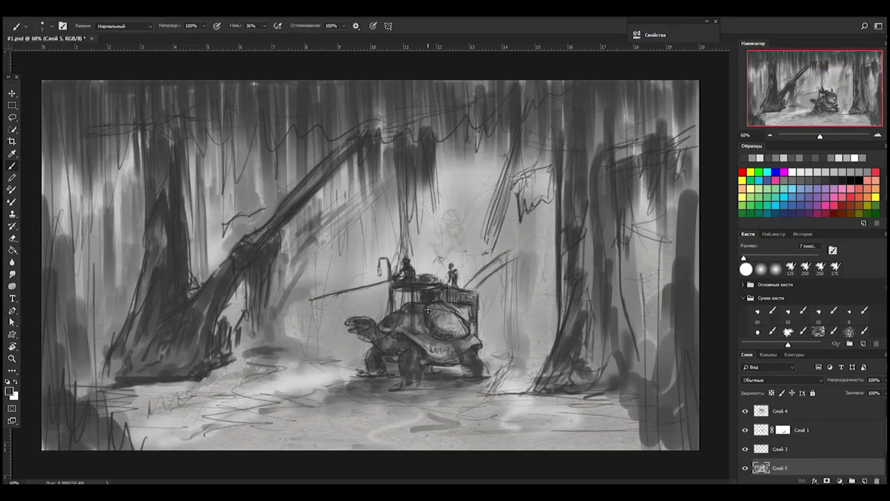
key(period)
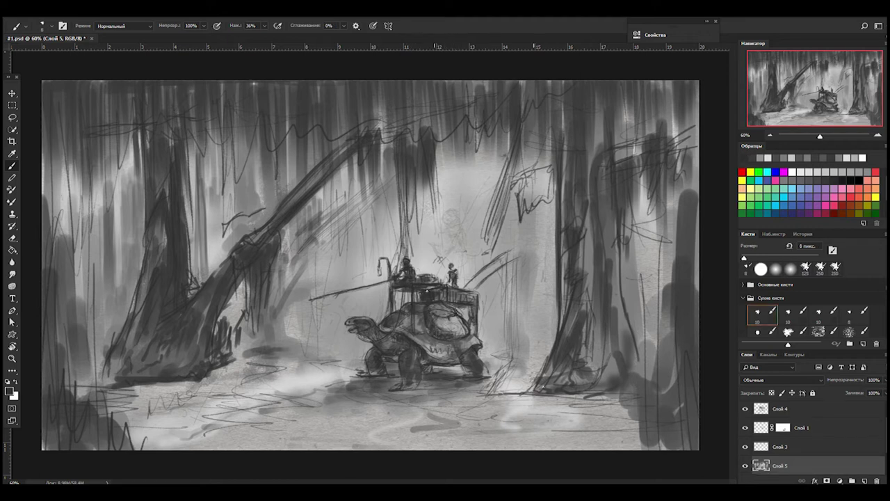
key(bracketright)
key(bracketright)
key(bracketright)
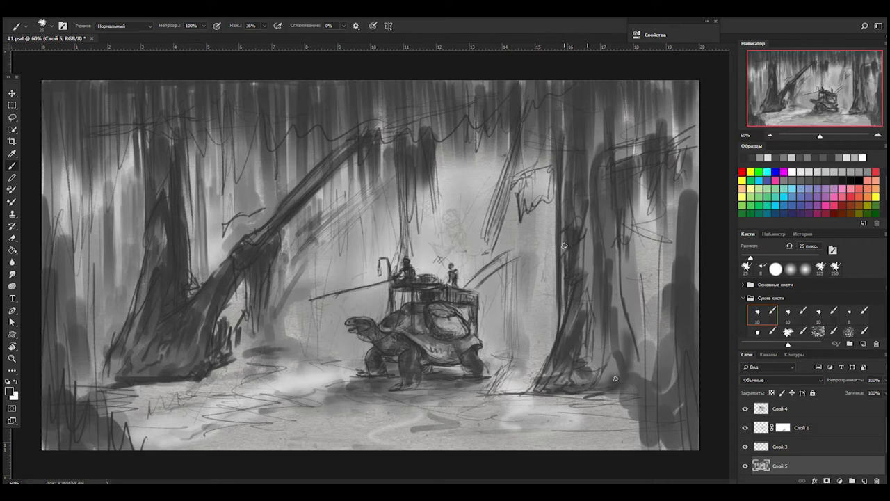
key(bracketright)
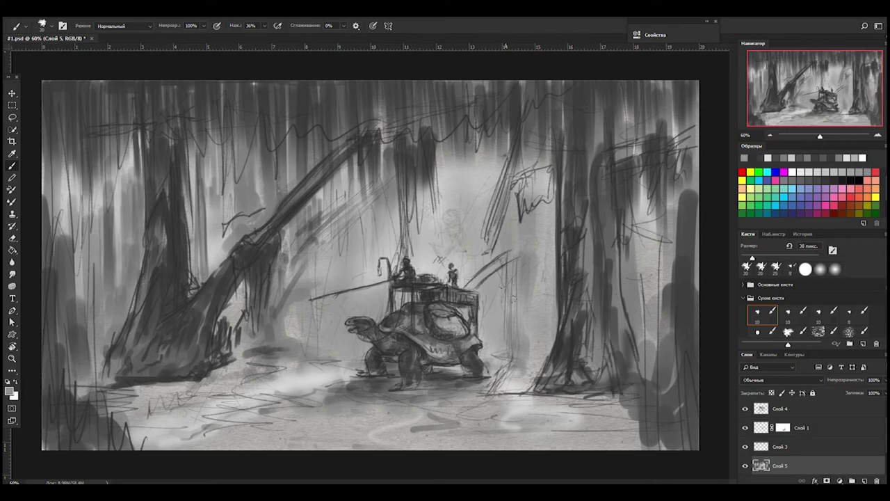
key(period)
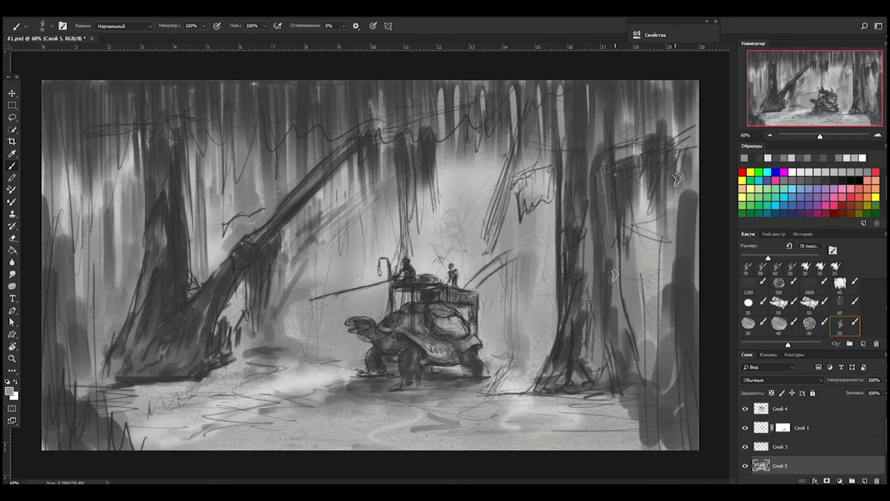
alt+click(582, 260)
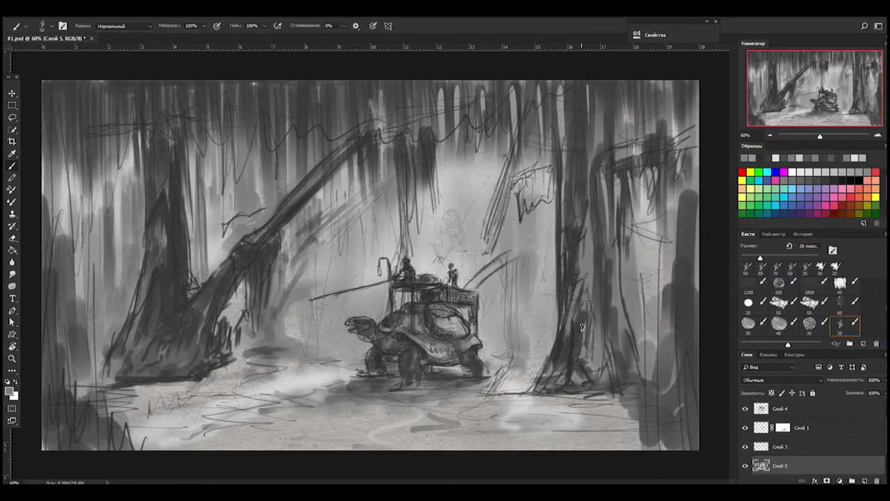
With a larger brush, darken the right trunk's edges and shade both trunk bases
key(bracketright)
key(bracketright)
key(bracketright)
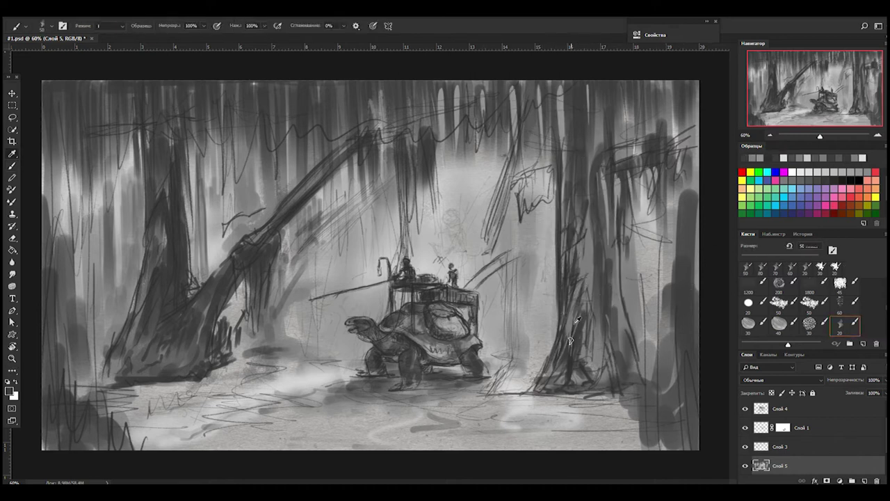
drag(549, 278, 537, 374)
drag(567, 233, 561, 342)
drag(635, 358, 539, 387)
drag(202, 362, 110, 369)
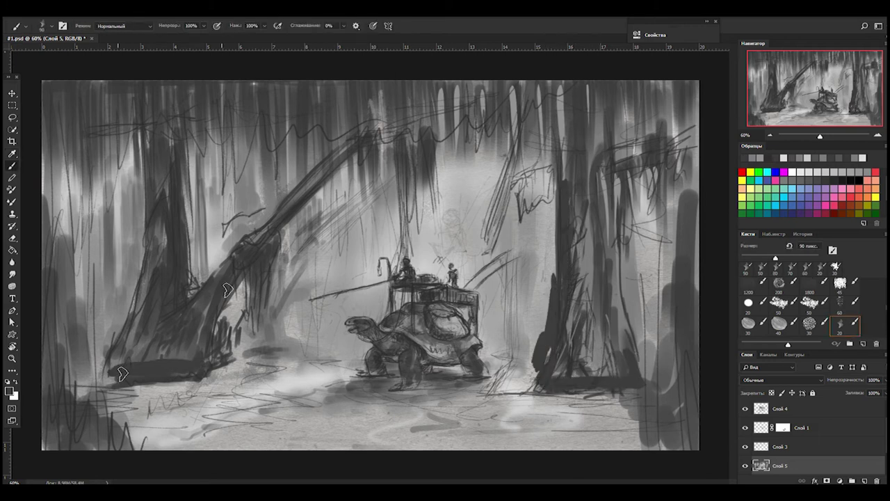
Paint new dark trunks at the far left, mid-left and near the leaning tree and turtle
drag(187, 161, 221, 285)
drag(136, 285, 111, 365)
mouse_move(77, 114)
mouse_down()
mouse_move(62, 361)
mouse_move(74, 366)
mouse_up()
drag(119, 226, 108, 358)
drag(111, 146, 104, 257)
mouse_move(268, 285)
mouse_down()
mouse_move(271, 334)
mouse_move(339, 217)
mouse_move(314, 235)
mouse_up()
drag(257, 112, 254, 226)
drag(214, 131, 212, 286)
drag(320, 356, 320, 237)
Brighten the leaning trunk with light strokes, adding smaller 15 px streaks on the lower left trunk
drag(259, 220, 242, 243)
mouse_move(208, 300)
mouse_down()
mouse_move(297, 191)
mouse_move(363, 138)
mouse_up()
drag(186, 223, 184, 291)
mouse_move(173, 338)
mouse_down()
mouse_move(168, 199)
mouse_move(150, 295)
mouse_up()
key(comma)
key(comma)
drag(120, 360, 131, 314)
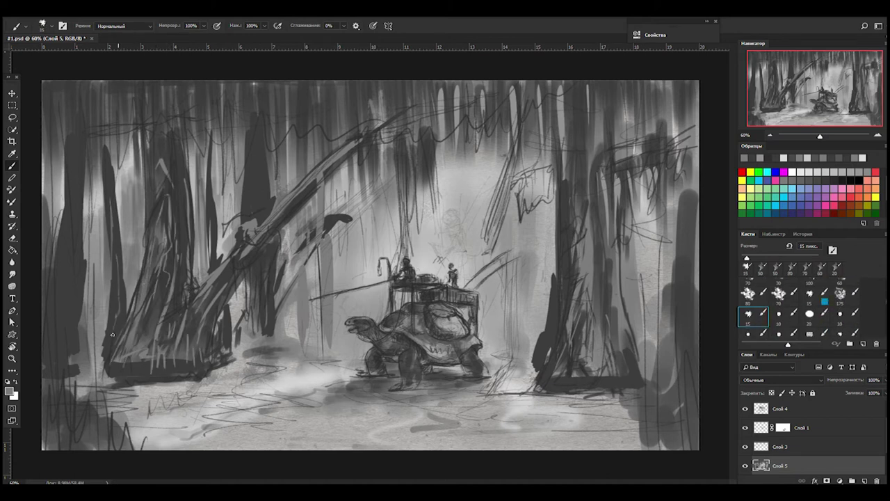
With a 40 px brush, add a dark ground stroke, right-trunk marks and middle-distance trunks
key(bracketright)
key(bracketright)
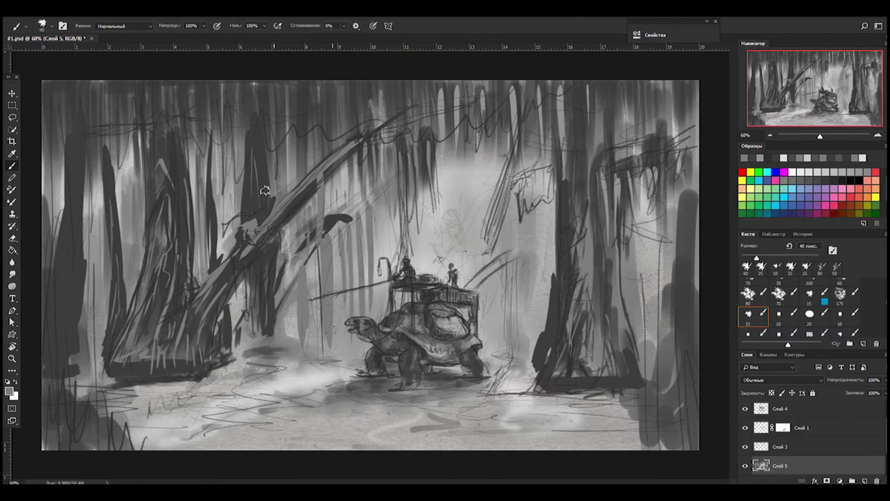
key(bracketright)
key(bracketright)
key(bracketright)
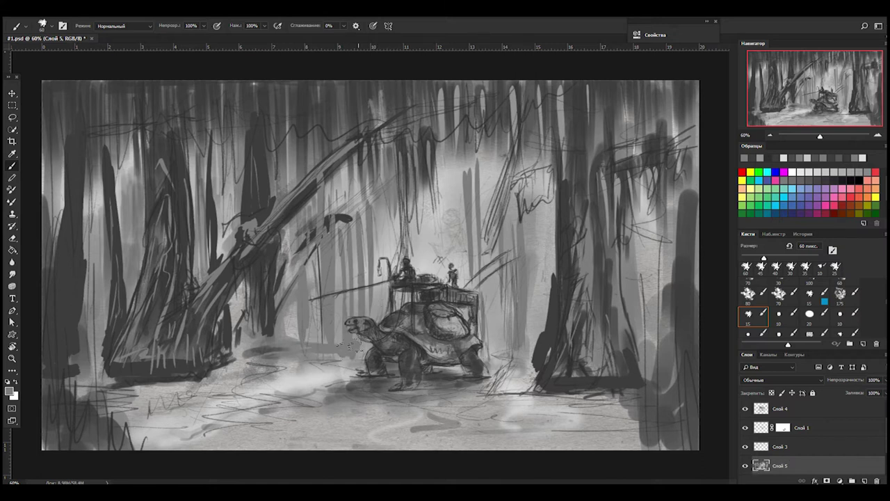
drag(348, 345, 233, 342)
drag(495, 344, 528, 343)
mouse_move(515, 355)
mouse_down()
mouse_move(513, 224)
mouse_move(519, 321)
mouse_up()
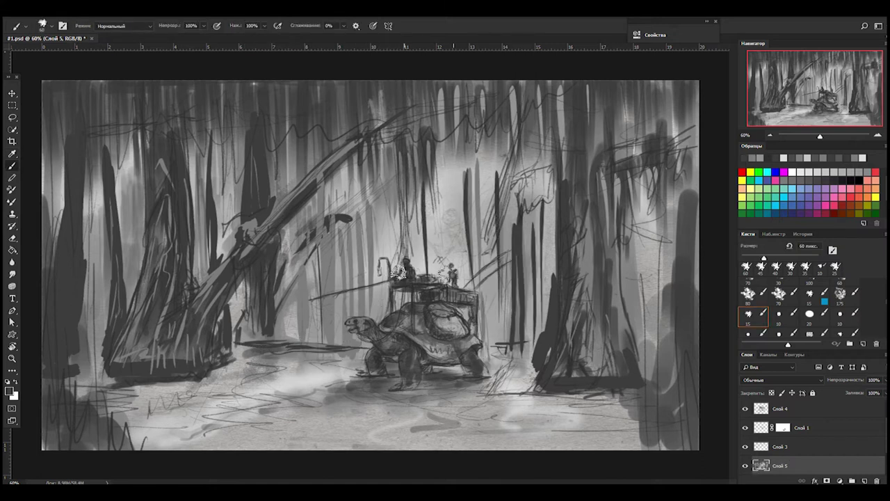
drag(445, 169, 445, 285)
drag(408, 184, 408, 267)
drag(300, 213, 299, 333)
drag(362, 178, 362, 337)
Sample a canvas grey and soften the dark trunks using a 90 px hard round brush
alt+click(672, 290)
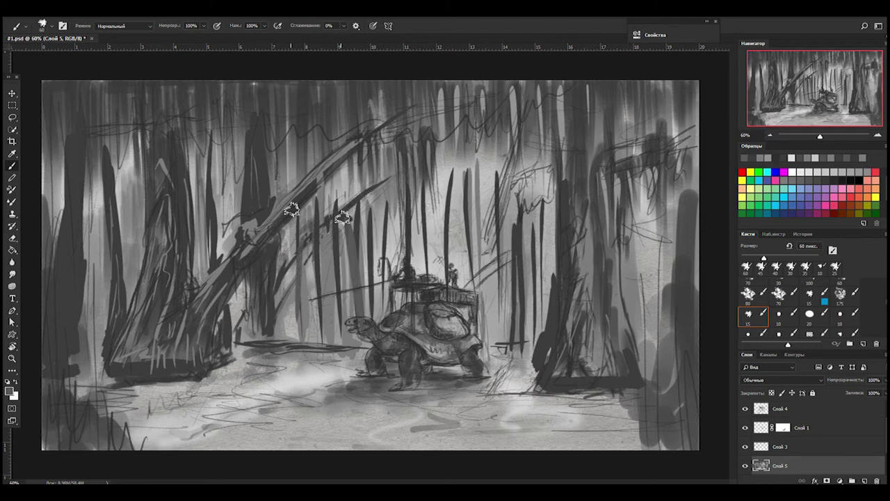
scroll(766, 292, down, 1)
scroll(765, 292, down, 2)
scroll(765, 292, down, 1)
scroll(788, 306, up, 2)
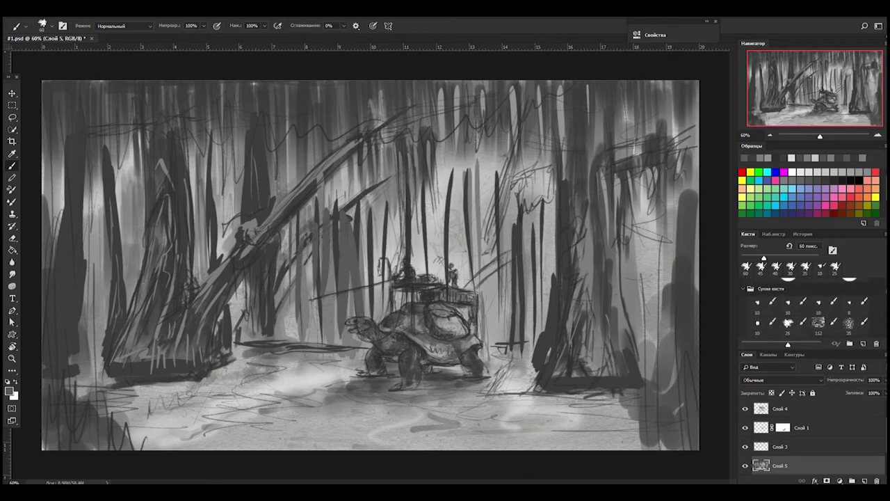
scroll(789, 306, up, 2)
click(762, 322)
click(788, 321)
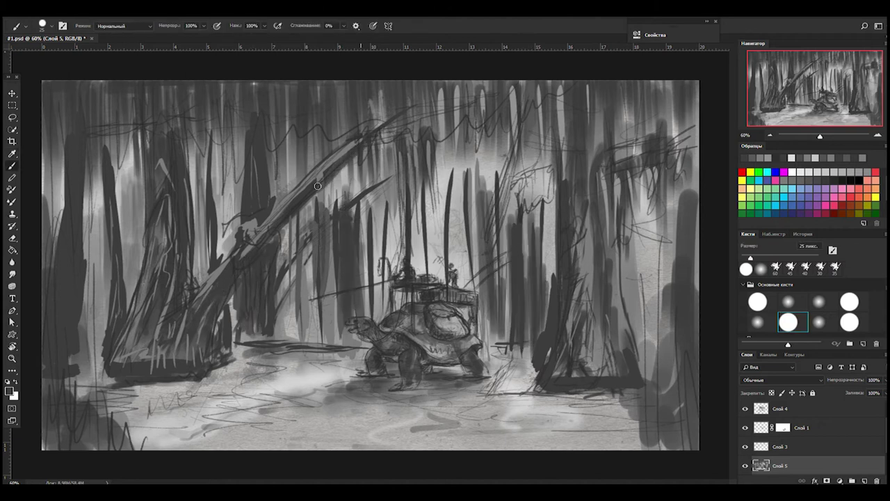
key(bracketright)
key(bracketright)
key(bracketright)
drag(367, 182, 480, 327)
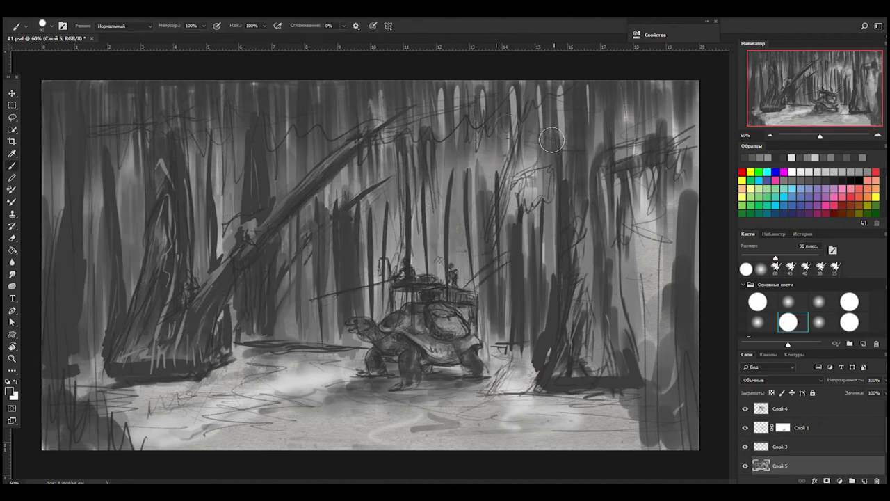
drag(546, 121, 628, 294)
mouse_move(383, 209)
mouse_down()
mouse_move(292, 248)
mouse_move(247, 291)
mouse_move(223, 396)
mouse_up()
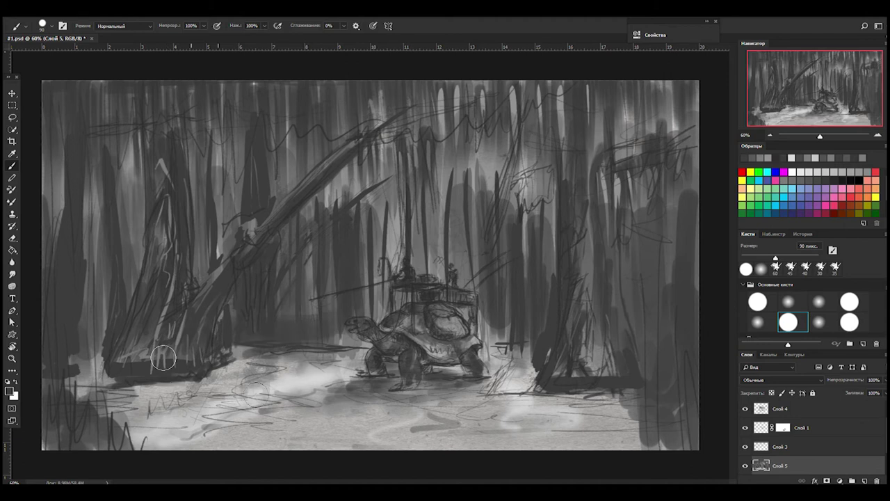
Smooth the foreground ground with broad grey strokes
drag(139, 390, 529, 439)
drag(661, 418, 119, 389)
drag(279, 390, 97, 421)
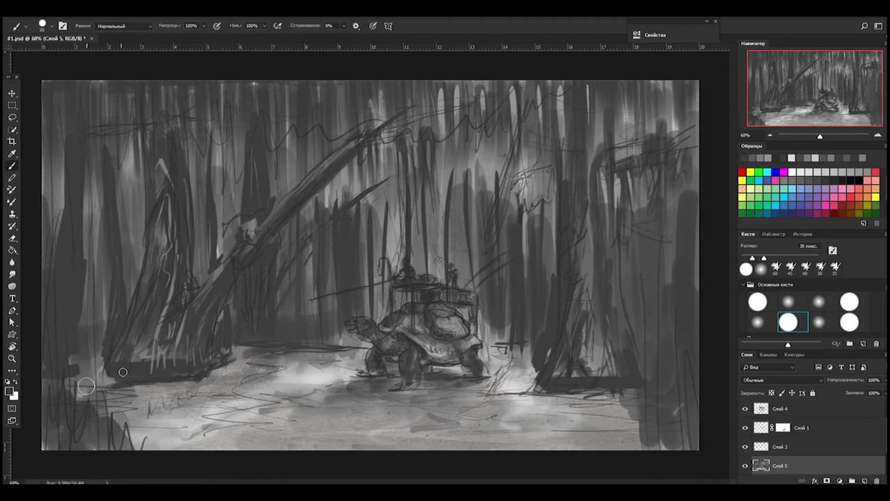
key(bracketleft)
key(bracketleft)
key(bracketleft)
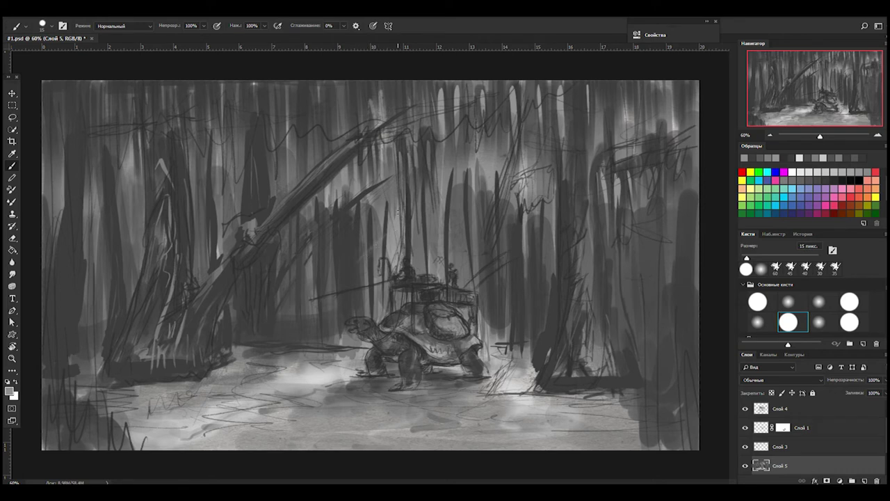
Hide the Слой 3 sketch layer and add light strokes near the leaning and left trunks
key(bracketright)
key(bracketright)
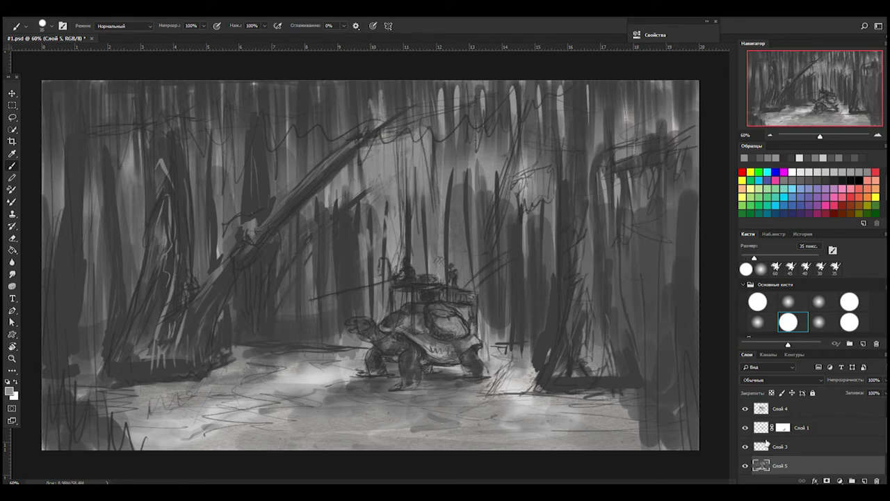
click(745, 467)
key(bracketleft)
key(bracketleft)
key(bracketleft)
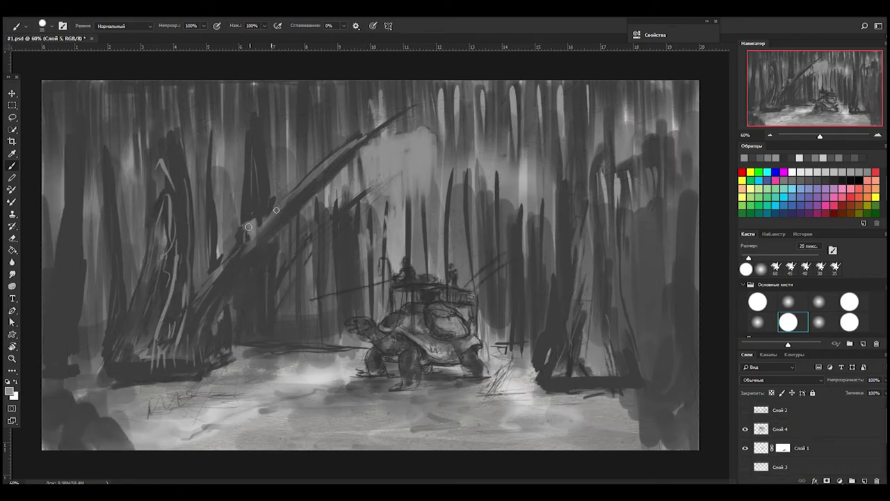
key(bracketright)
drag(256, 248, 296, 261)
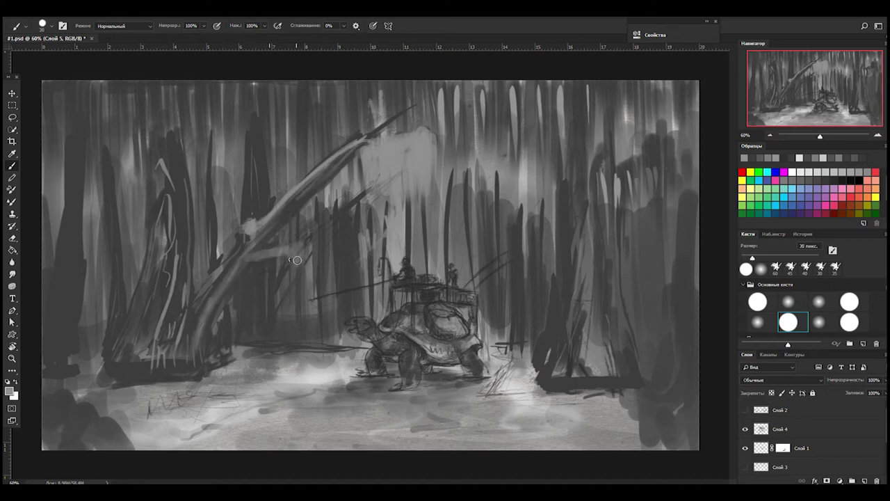
key(bracketleft)
mouse_move(174, 148)
mouse_down()
mouse_move(188, 258)
mouse_move(189, 232)
mouse_up()
Paint thin 8 px light streaks down the left tree trunk
key(bracketleft)
key(bracketleft)
key(bracketleft)
drag(160, 167, 152, 223)
drag(156, 139, 142, 289)
mouse_move(161, 178)
mouse_down()
mouse_move(142, 316)
mouse_move(143, 273)
mouse_up()
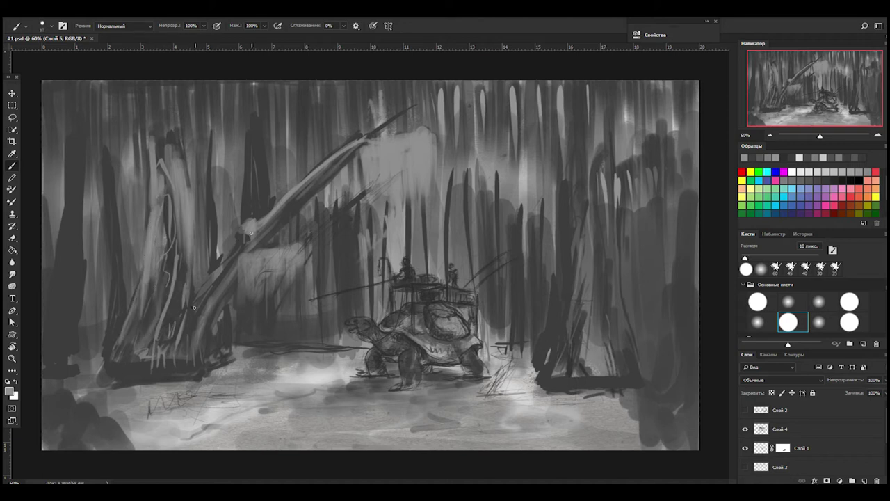
Add thin light streaks to the top-right and right-side trees
mouse_move(553, 83)
mouse_down()
mouse_move(555, 218)
mouse_move(545, 234)
mouse_up()
drag(565, 208, 567, 89)
drag(583, 216, 556, 344)
drag(563, 303, 546, 386)
drag(601, 242, 595, 334)
Sample a colour, darken the right tree trunk, then paint light highlights along it
key(alt)
alt+click(595, 335)
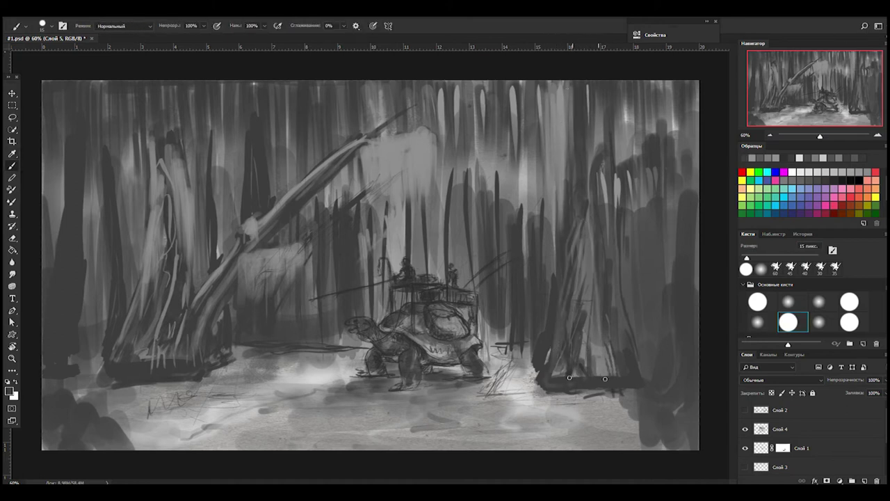
drag(606, 201, 629, 351)
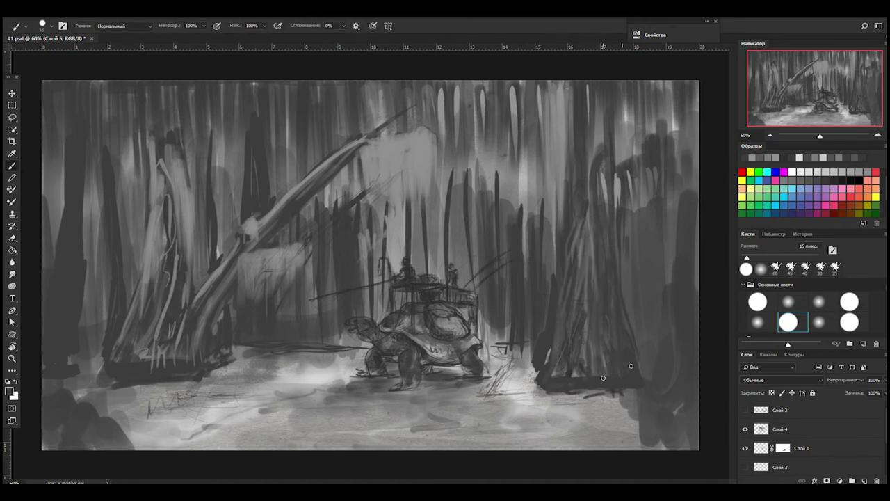
drag(549, 368, 494, 415)
key(bracketleft)
key(bracketleft)
drag(607, 297, 625, 353)
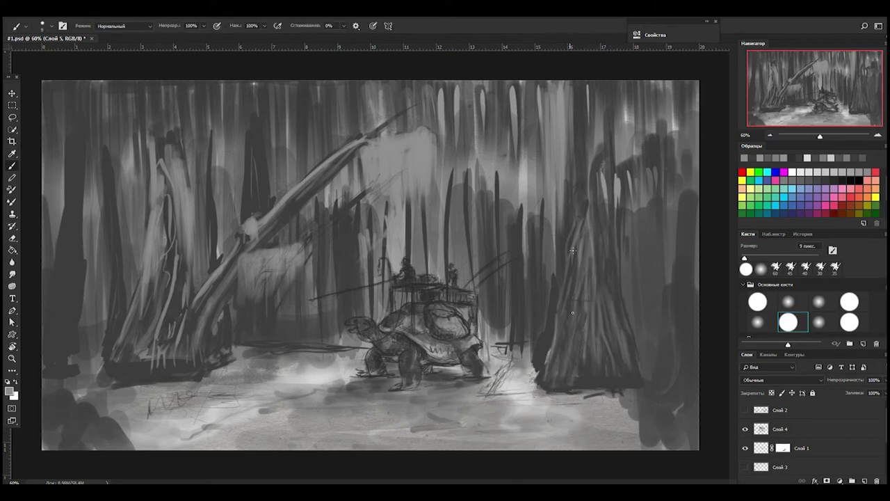
key(bracketright)
mouse_move(595, 189)
mouse_down()
mouse_move(598, 292)
mouse_move(616, 300)
mouse_move(628, 332)
mouse_up()
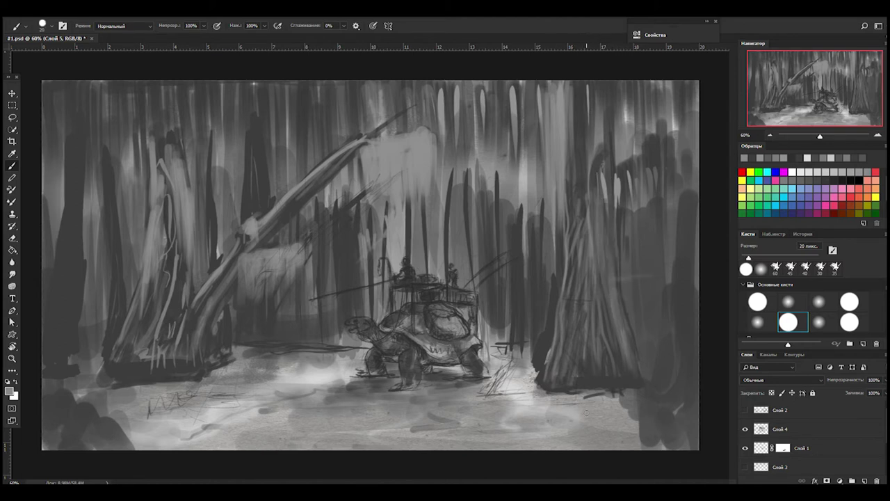
Sample a darker grey and shade the right tree's base and the ground under the turtle
alt+click(537, 338)
key(bracketright)
key(bracketright)
key(bracketright)
drag(550, 407, 626, 417)
mouse_move(570, 435)
mouse_down()
mouse_move(595, 392)
mouse_move(626, 417)
mouse_move(675, 391)
mouse_move(668, 369)
mouse_up()
key(bracketleft)
key(bracketleft)
mouse_move(586, 423)
mouse_down()
mouse_move(700, 388)
mouse_move(686, 411)
mouse_move(654, 418)
mouse_up()
mouse_move(463, 393)
mouse_down()
mouse_move(494, 397)
mouse_move(369, 393)
mouse_move(511, 393)
mouse_up()
Switch to the eraser and make the Слой 5 painting layer active
key(e)
click(786, 448)
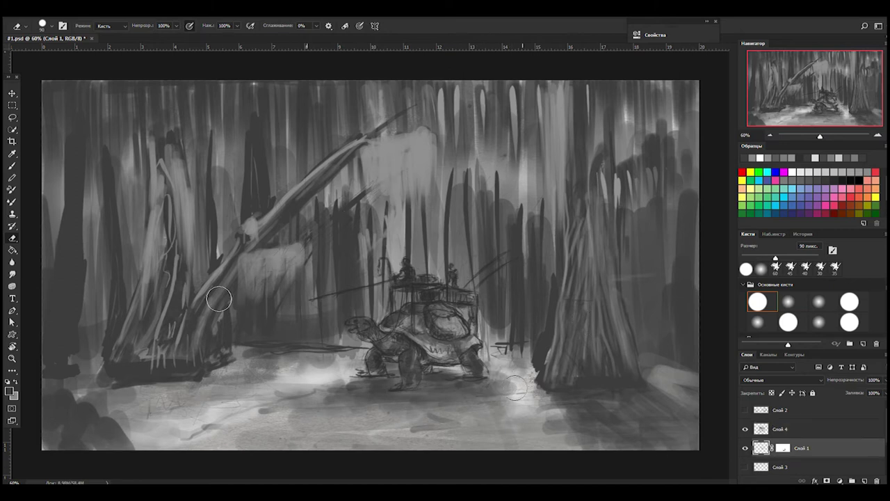
scroll(794, 428, down, 1)
click(781, 456)
With a 40 px round brush, paint a dark shadow under and right of the turtle
key(b)
click(788, 321)
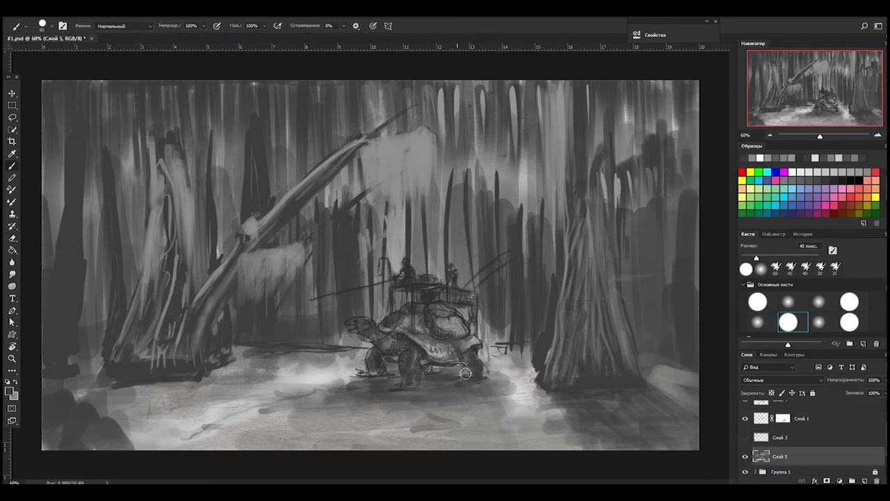
drag(397, 373, 320, 409)
drag(390, 400, 529, 418)
mouse_move(410, 411)
mouse_down()
mouse_move(532, 393)
mouse_move(519, 406)
mouse_up()
Paint shadow stripes below the left tree and lighten its trunk base
drag(122, 375, 124, 442)
mouse_move(156, 376)
mouse_down()
mouse_move(154, 442)
mouse_move(172, 438)
mouse_up()
drag(165, 348, 139, 362)
drag(166, 233, 128, 348)
drag(209, 320, 181, 369)
drag(167, 257, 223, 288)
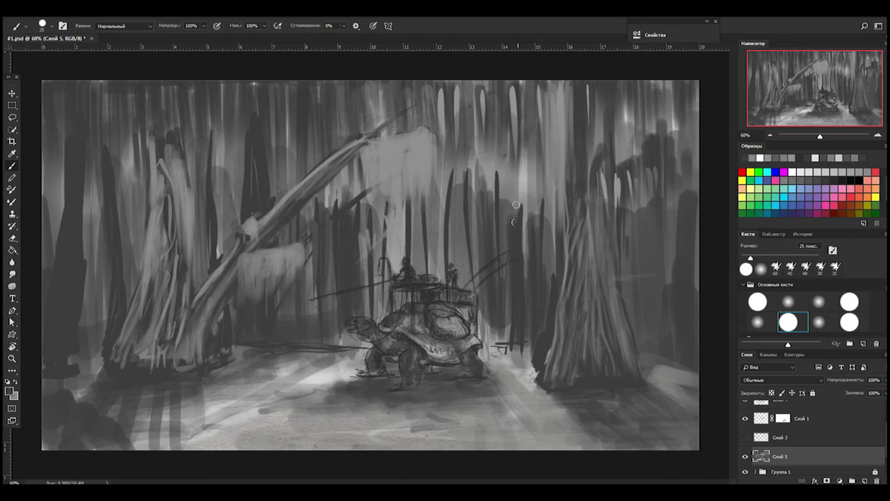
At 60 px, paint a dark band across the forest top with vertical strokes below
key(bracketright)
key(bracketright)
key(bracketright)
drag(366, 94, 675, 105)
drag(554, 97, 554, 184)
mouse_move(624, 101)
mouse_down()
mouse_move(624, 154)
mouse_move(598, 160)
mouse_up()
drag(445, 101, 445, 162)
drag(520, 91, 521, 190)
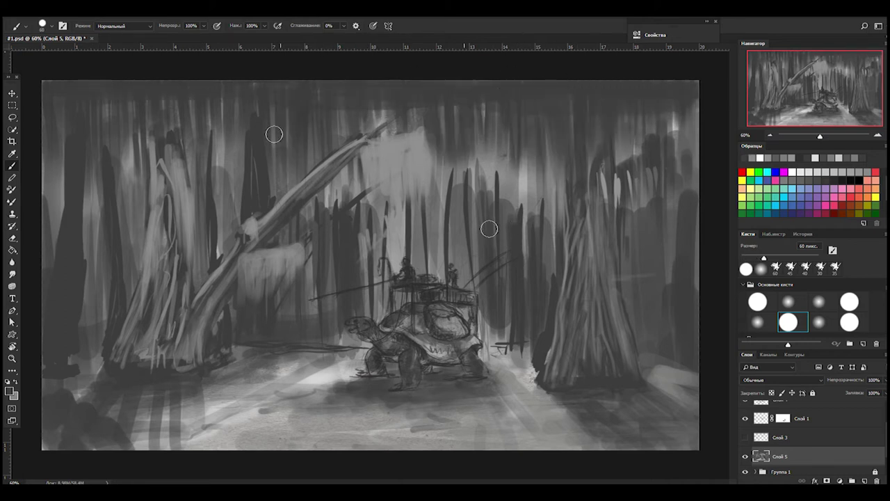
drag(287, 104, 286, 182)
Add dark vertical trunks at the top left, left edge, mid-forest and above the turtle
drag(219, 105, 219, 195)
drag(59, 136, 64, 242)
drag(49, 156, 49, 229)
drag(239, 97, 240, 180)
drag(644, 157, 643, 254)
drag(543, 153, 543, 289)
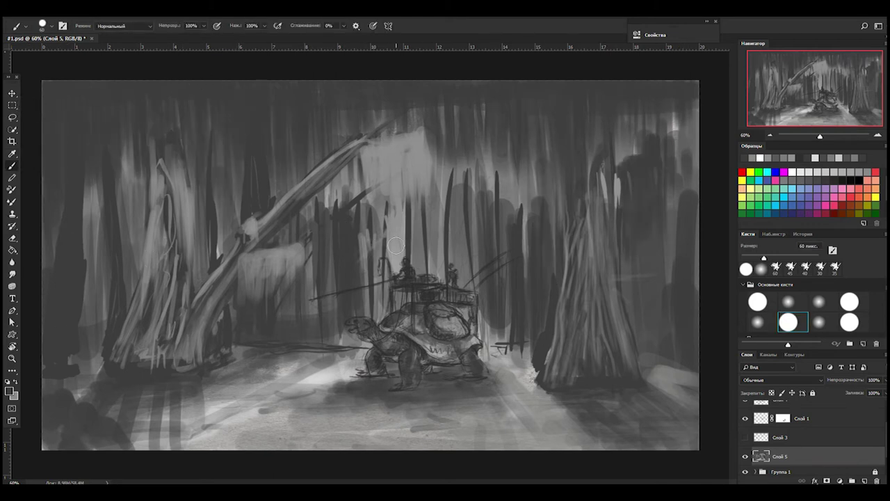
drag(380, 230, 379, 327)
key(Delete)
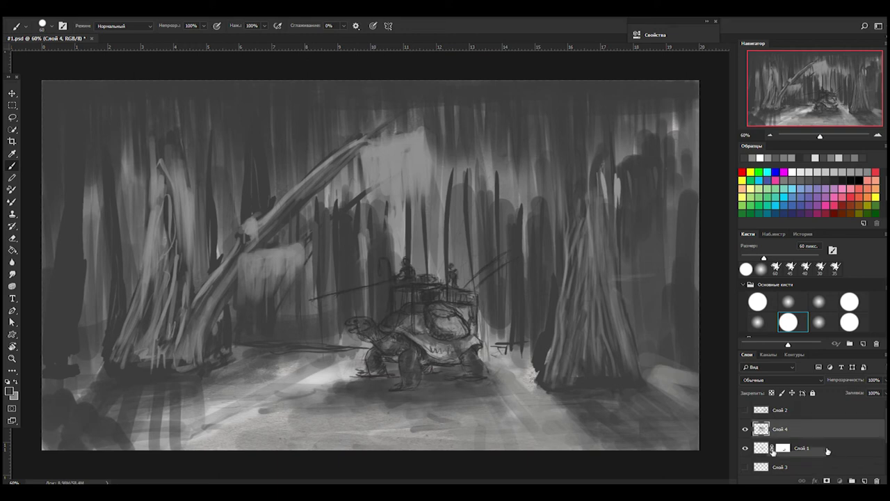
Hide the turtle sketch, select Слой 5 and paint dark central trunks where the turtle was
click(453, 306)
key(Return)
click(781, 454)
drag(307, 348, 529, 344)
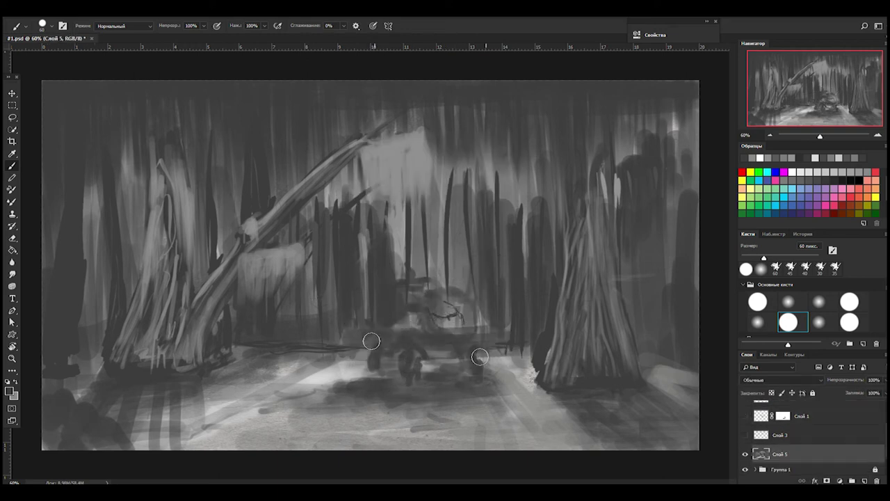
drag(393, 181, 393, 281)
drag(421, 191, 421, 303)
drag(466, 202, 466, 365)
drag(379, 313, 379, 199)
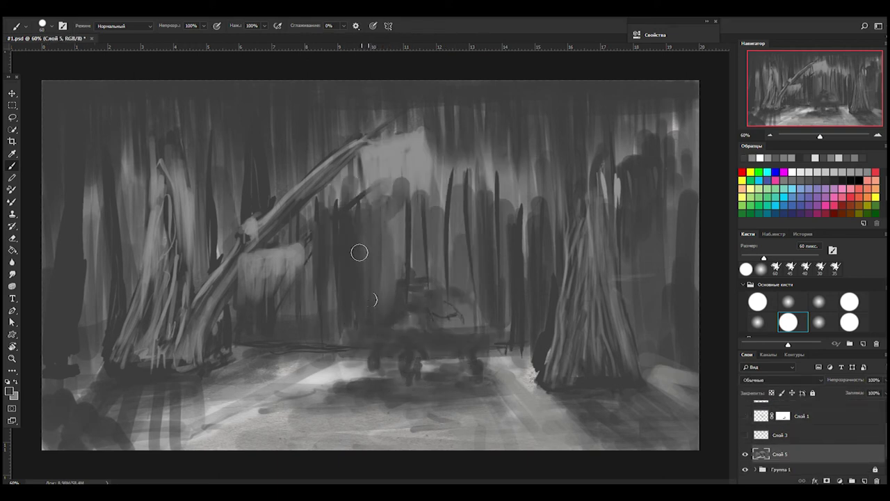
drag(435, 163, 397, 303)
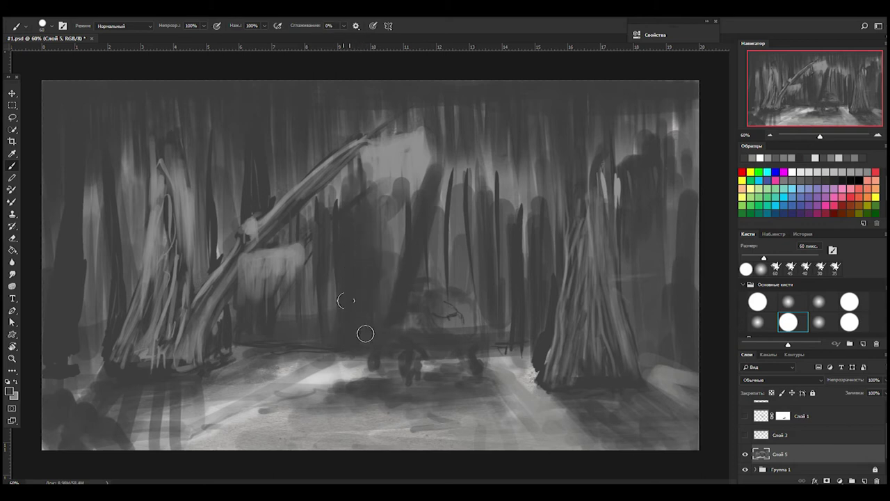
Lighten and smooth the forest floor with a 70 px brush, then add 45 px lower-left strokes
key(bracketright)
mouse_move(264, 367)
mouse_down()
mouse_move(480, 369)
mouse_move(382, 366)
mouse_up()
mouse_move(501, 358)
mouse_down()
mouse_move(348, 390)
mouse_move(181, 376)
mouse_up()
key(bracketleft)
key(bracketleft)
key(bracketleft)
mouse_move(98, 306)
mouse_down()
mouse_move(108, 362)
mouse_move(76, 390)
mouse_up()
Darken the upper-middle light patch and lighten the central and right-hand trunks at 35 px
drag(367, 150, 371, 205)
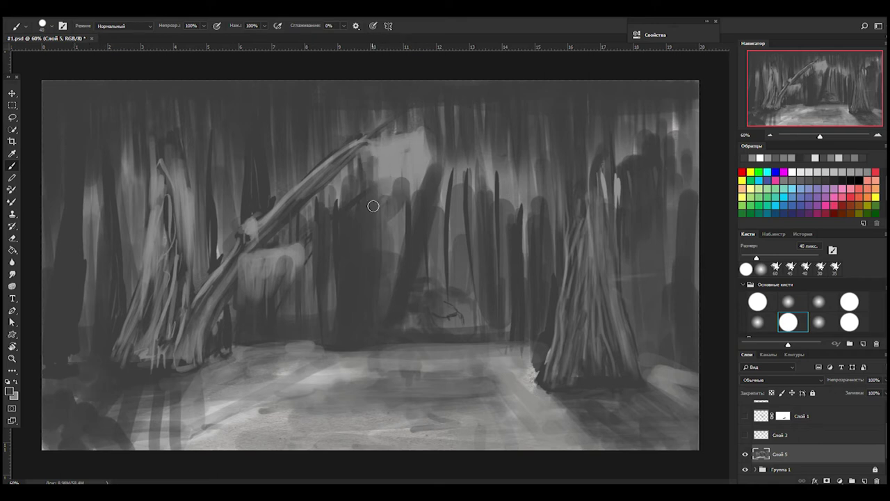
drag(418, 133, 410, 213)
key(bracketleft)
mouse_move(390, 160)
mouse_down()
mouse_move(402, 240)
mouse_move(452, 313)
mouse_move(491, 174)
mouse_move(495, 224)
mouse_up()
drag(532, 142, 550, 347)
drag(647, 212, 637, 271)
mouse_move(630, 153)
mouse_down()
mouse_move(659, 293)
mouse_move(640, 174)
mouse_up()
Cover central dark streaks with light 20 px vertical strokes and add a dark 35 px trunk stroke
key(bracketleft)
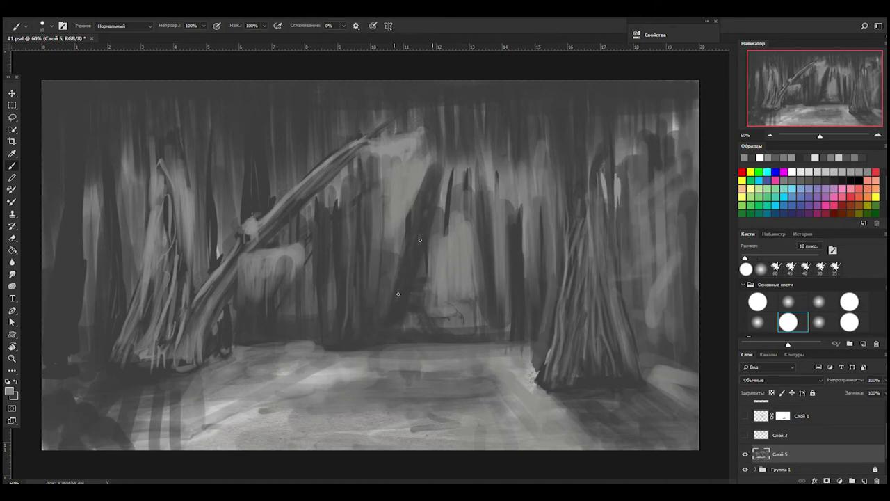
key(bracketright)
key(bracketright)
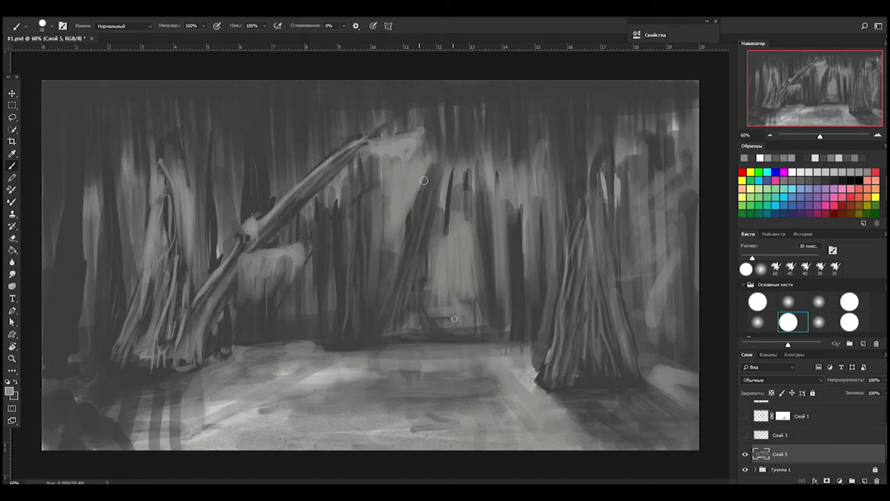
drag(432, 279, 468, 320)
mouse_move(451, 175)
mouse_down()
mouse_move(452, 237)
mouse_move(460, 237)
mouse_up()
drag(519, 270, 520, 298)
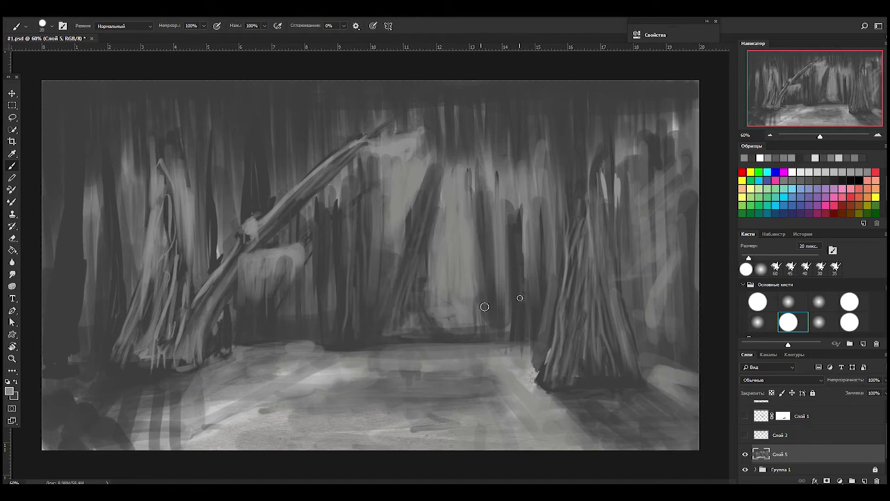
key(bracketright)
key(bracketright)
key(bracketright)
drag(518, 209, 530, 157)
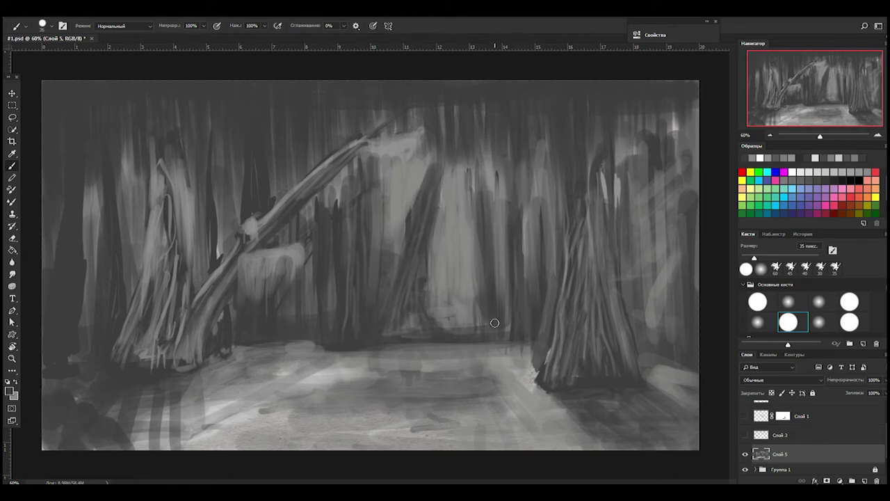
Streak dark horizontal strokes across the light forest floor and sample a floor tone
mouse_move(342, 356)
mouse_down()
mouse_move(355, 379)
mouse_move(341, 449)
mouse_up()
drag(305, 390, 212, 395)
drag(269, 421, 162, 422)
drag(271, 362, 201, 376)
drag(279, 419, 156, 421)
key(bracketleft)
click(543, 399)
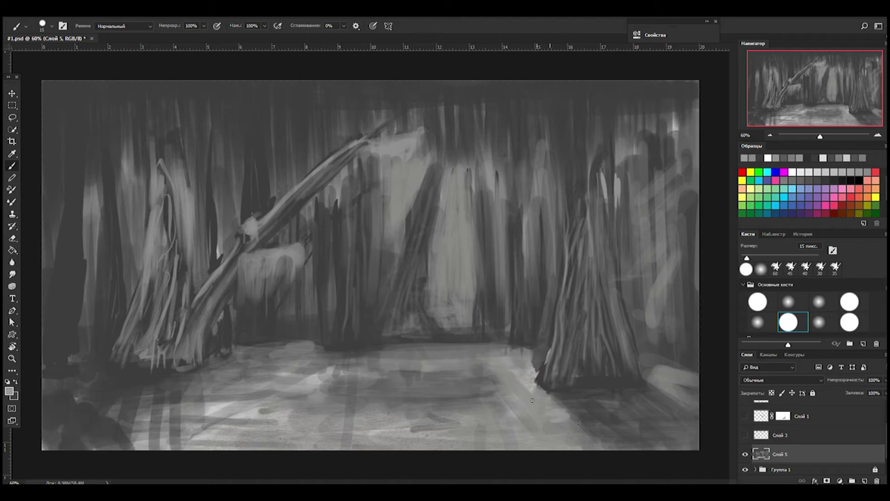
Pick a light grey and brighten the forest floor with fine and broad 60 px strokes
click(797, 157)
drag(523, 391, 556, 410)
drag(442, 344, 533, 379)
drag(481, 367, 539, 407)
drag(544, 413, 626, 434)
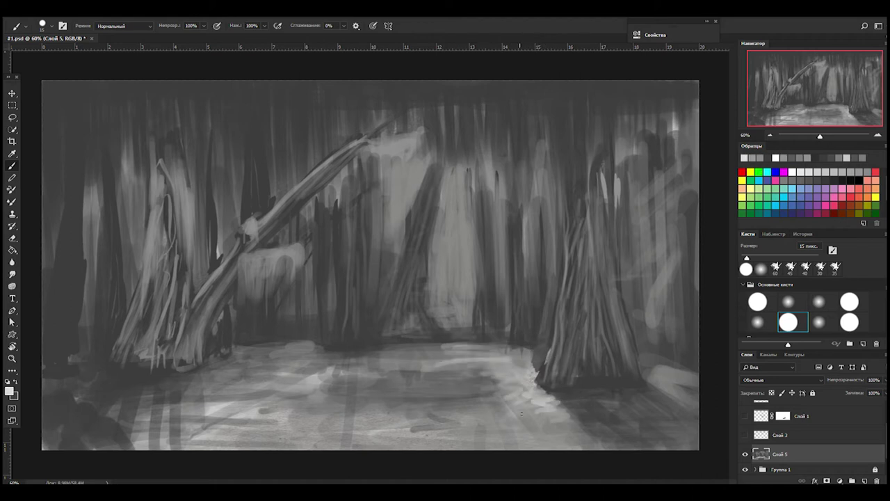
drag(612, 399, 550, 408)
key(bracketright)
key(bracketright)
key(bracketright)
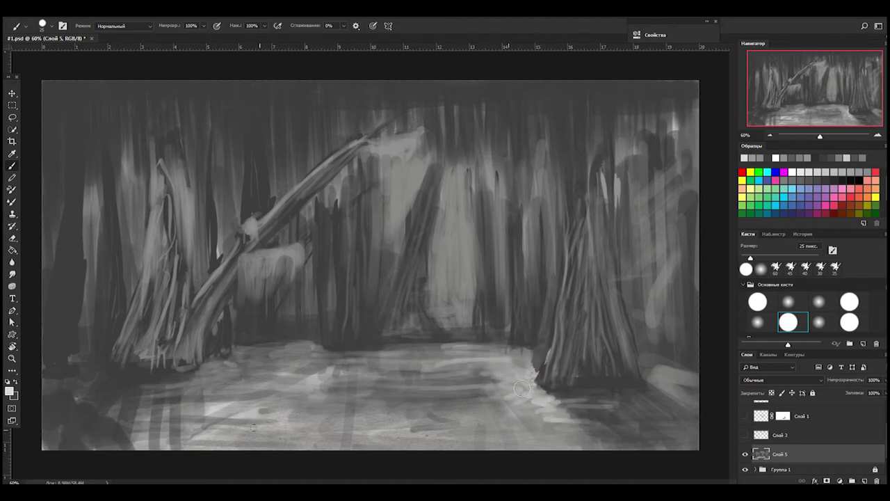
drag(453, 381, 516, 363)
drag(523, 394, 601, 436)
drag(434, 348, 384, 356)
key(bracketleft)
key(bracketleft)
key(bracketleft)
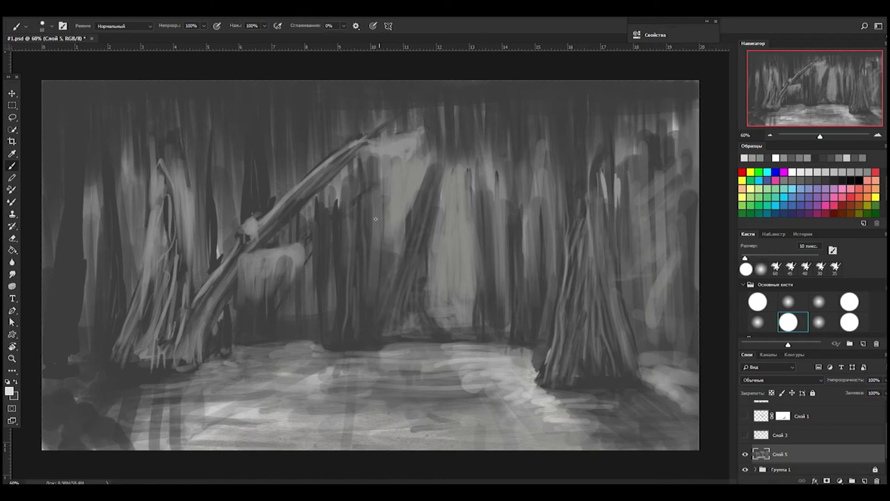
Paint a broad central light beam with 50–90 px strokes down toward the floor
key(bracketright)
key(bracketright)
key(bracketright)
drag(412, 172, 401, 216)
mouse_move(453, 180)
mouse_down()
mouse_move(464, 273)
mouse_move(431, 298)
mouse_move(452, 201)
mouse_up()
key(bracketright)
key(bracketright)
key(bracketright)
drag(487, 258, 501, 389)
drag(389, 209, 417, 348)
drag(362, 209, 344, 376)
key(bracketleft)
key(bracketleft)
mouse_move(410, 174)
mouse_down()
mouse_move(320, 341)
mouse_move(362, 334)
mouse_move(327, 362)
mouse_move(399, 209)
mouse_up()
Paint diagonal light rays over the right-hand trees and brighten the left ray
drag(609, 191, 665, 365)
drag(612, 208, 696, 376)
key(bracketright)
key(bracketright)
drag(640, 296, 689, 375)
drag(452, 278, 466, 351)
key(bracketleft)
key(bracketleft)
key(bracketleft)
drag(386, 229, 295, 345)
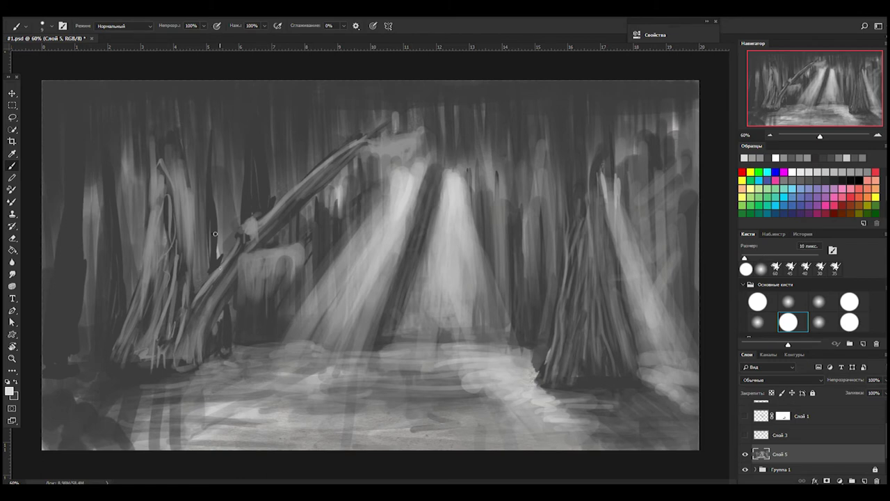
Highlight the dark trees beside the beams, adding thin 8 px light streaks across the upper trees
key(bracketright)
key(bracketright)
drag(494, 160, 518, 269)
drag(525, 148, 520, 210)
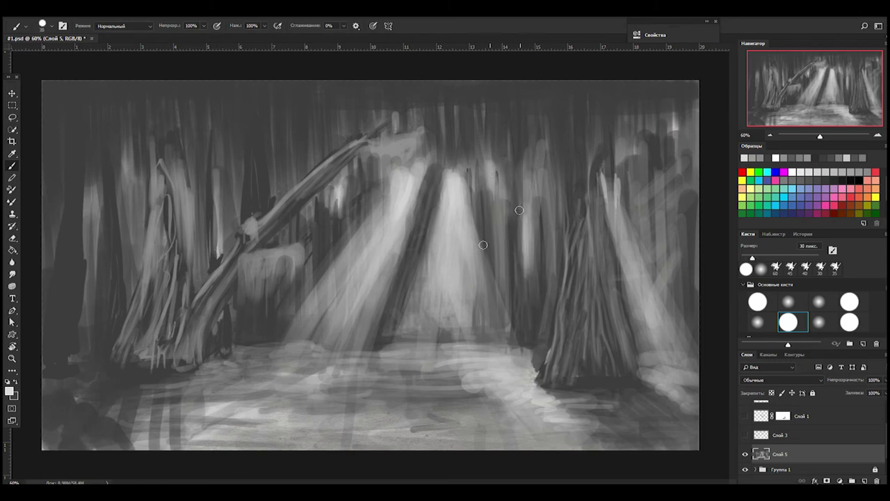
key(bracketleft)
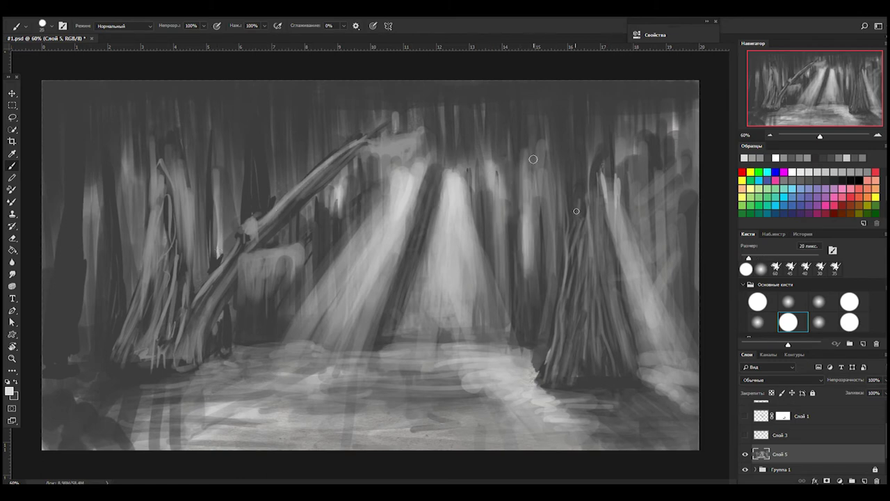
key(bracketleft)
drag(524, 117, 524, 167)
drag(440, 178, 448, 103)
drag(506, 208, 521, 98)
drag(562, 206, 551, 97)
drag(546, 181, 544, 96)
drag(530, 149, 526, 82)
drag(569, 310, 561, 146)
drag(577, 203, 570, 94)
Highlight the right-hand tree with thin 10 px and 8 px light strokes
drag(567, 299, 583, 188)
drag(584, 230, 575, 162)
key(bracketleft)
drag(600, 215, 603, 153)
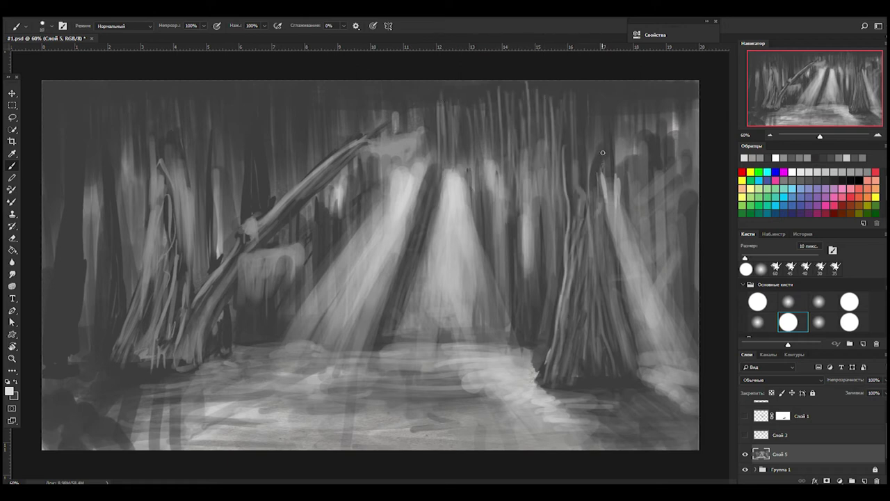
key(bracketleft)
key(bracketleft)
key(bracketleft)
drag(610, 243, 602, 178)
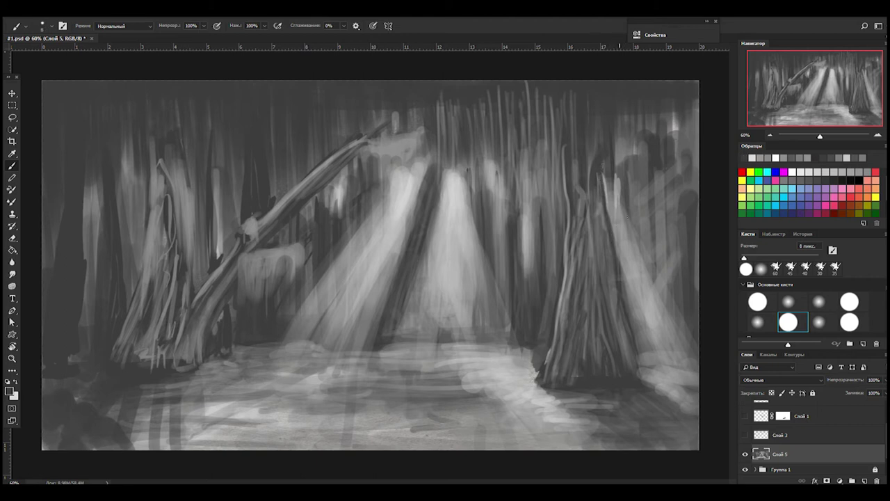
Paint a branch on the right tree and highlight its trunk with a 35 px brush
drag(630, 220, 644, 207)
alt+click(647, 195)
key(bracketright)
key(bracketright)
key(bracketright)
drag(611, 267, 612, 230)
drag(607, 343, 604, 190)
drag(576, 351, 589, 240)
Add thin 10–15 px light streaks along the right trunk's left edge and base
key(bracketleft)
drag(508, 199, 510, 276)
drag(571, 200, 551, 351)
key(bracketright)
mouse_move(568, 278)
mouse_down()
mouse_move(589, 379)
mouse_move(595, 335)
mouse_up()
key(bracketleft)
drag(621, 327, 629, 366)
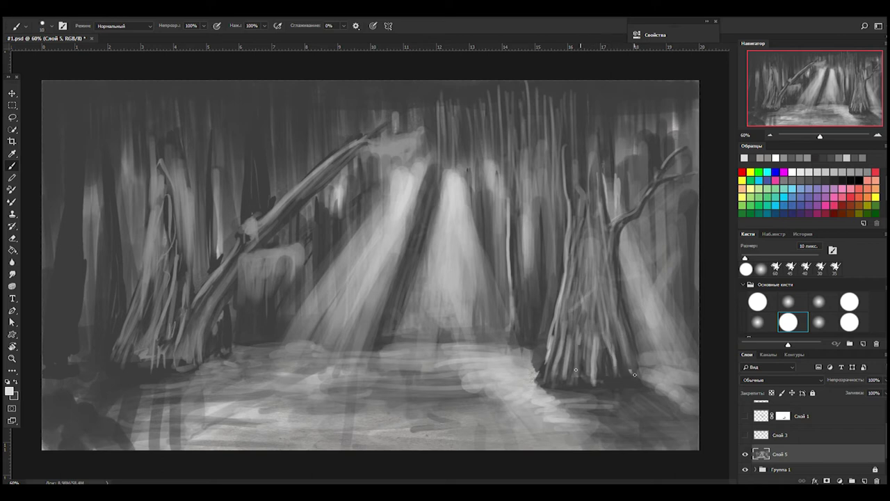
Highlight the fallen log, the left tree's base and the upper-left trunks
mouse_move(350, 158)
mouse_down()
mouse_move(261, 242)
mouse_move(280, 224)
mouse_up()
drag(231, 284, 192, 354)
drag(215, 307, 180, 360)
drag(182, 328, 182, 257)
drag(153, 329, 129, 365)
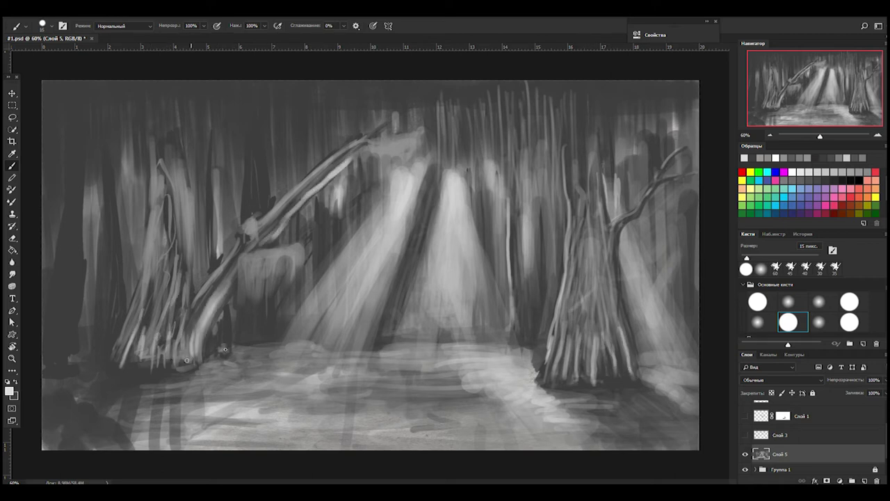
drag(259, 206, 262, 136)
Pick a dark colour and paint 30 px dark trunks between and over the light rays
alt+click(429, 175)
drag(432, 167, 397, 327)
key(bracketright)
key(bracketright)
drag(348, 178, 344, 237)
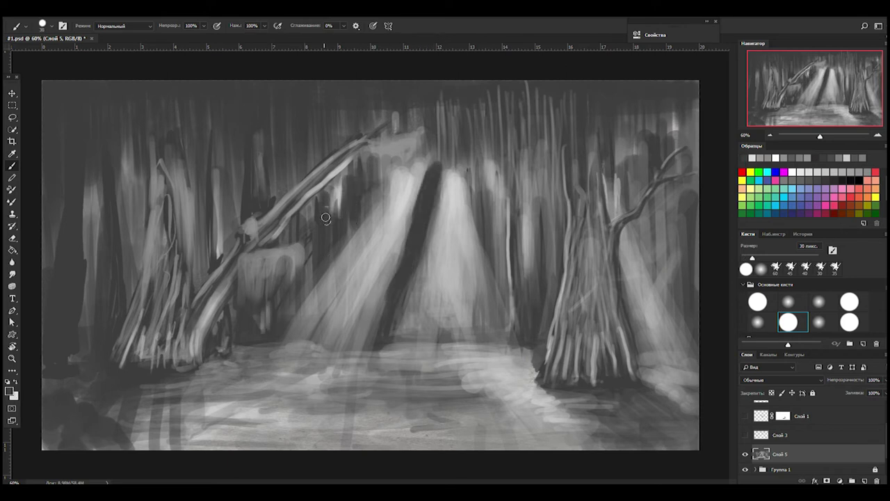
drag(365, 155, 363, 224)
drag(324, 261, 320, 331)
mouse_move(366, 216)
mouse_down()
mouse_move(327, 348)
mouse_move(375, 273)
mouse_up()
key(bracketright)
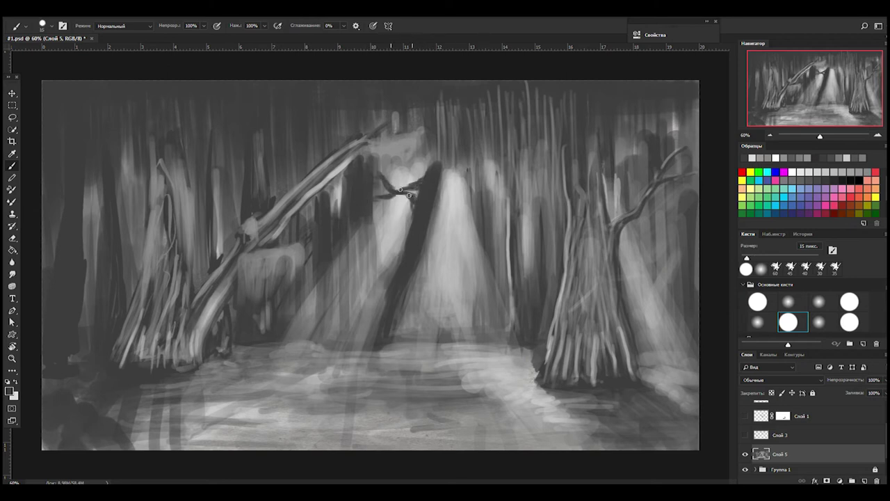
Paint dark 8 px moss drips under the branch and thin 7 px streaks in the upper trees
key(bracketleft)
key(bracketleft)
drag(380, 197, 375, 231)
drag(393, 198, 382, 232)
drag(394, 193, 394, 224)
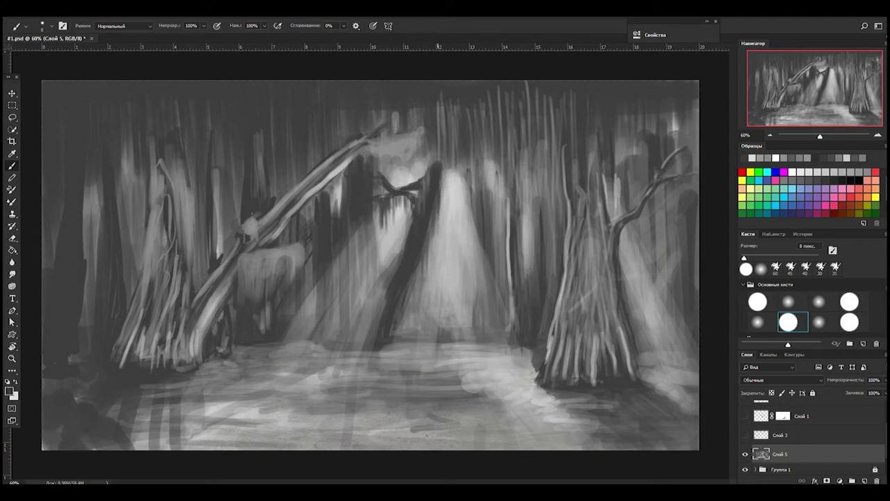
key(bracketleft)
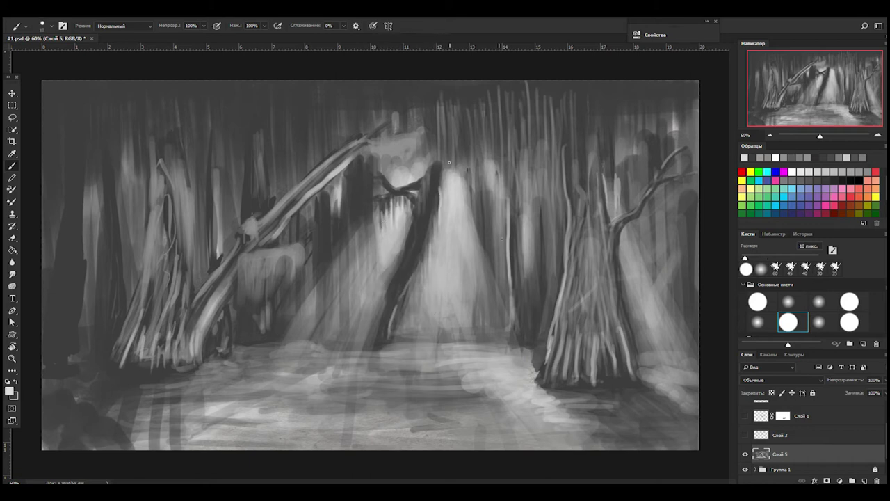
drag(451, 127, 456, 201)
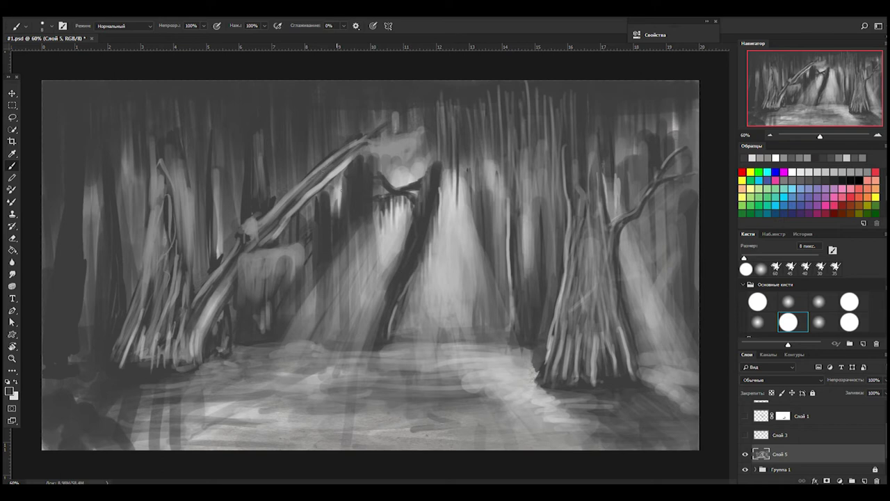
Darken the left trees with 20 px vertical strokes, adding a few light trunk accents
key(bracketright)
key(bracketright)
key(bracketright)
drag(202, 183, 195, 288)
mouse_move(154, 169)
mouse_down()
mouse_move(129, 337)
mouse_move(139, 333)
mouse_up()
drag(178, 178, 160, 338)
key(x)
drag(205, 136, 198, 244)
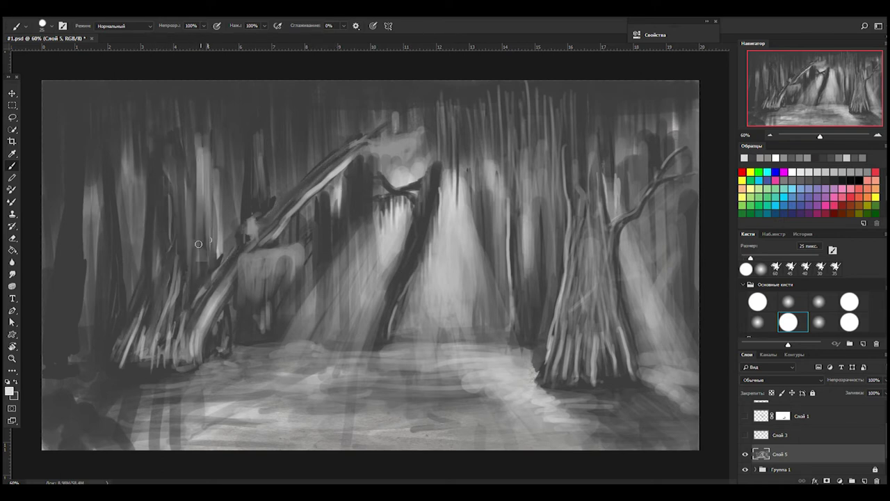
key(x)
drag(212, 132, 221, 255)
drag(224, 170, 229, 263)
drag(98, 176, 89, 305)
drag(135, 129, 122, 292)
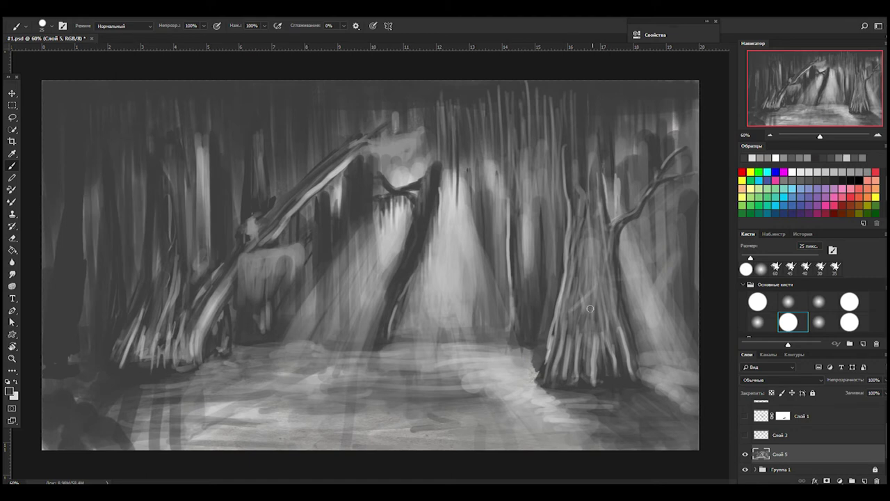
scroll(817, 424, down, 1)
Load the leaf preset on the Mixer Brush at 30% wetness and dab leaves on the upper treetops
right_click(468, 185)
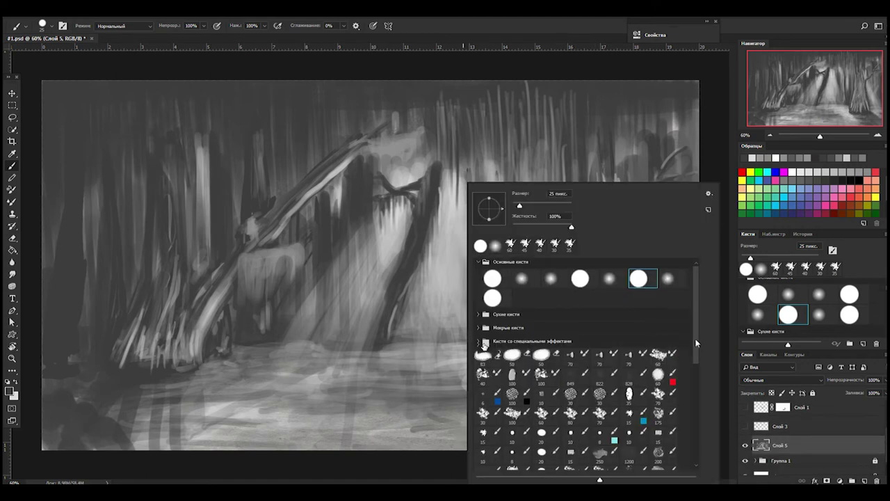
double_click(668, 359)
key(shift+b)
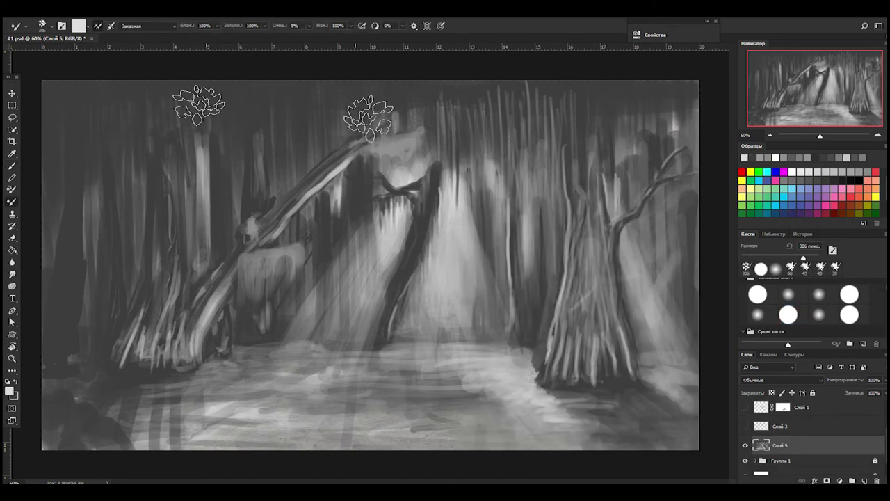
drag(307, 129, 182, 104)
key(3)
drag(279, 118, 264, 105)
Paint leafy crowns over the right tree and top-middle trees, plus a clump on the left trunk
key([)
key([)
key([)
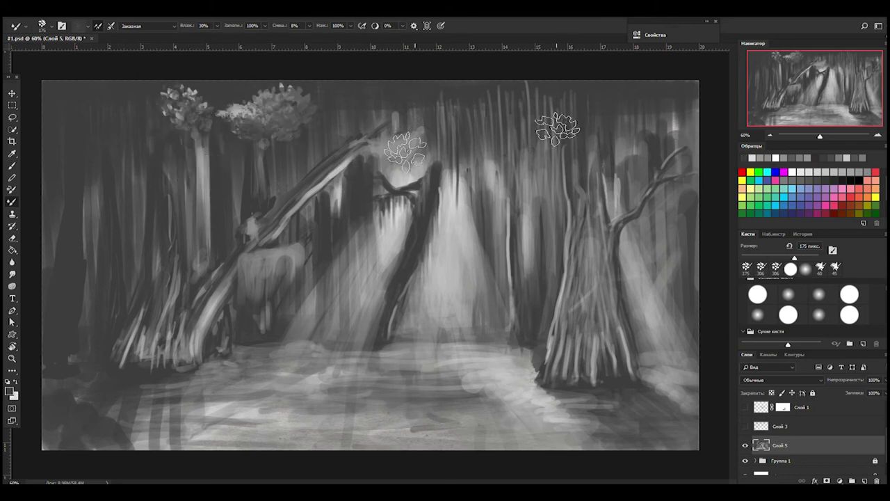
drag(685, 129, 661, 143)
drag(438, 97, 497, 99)
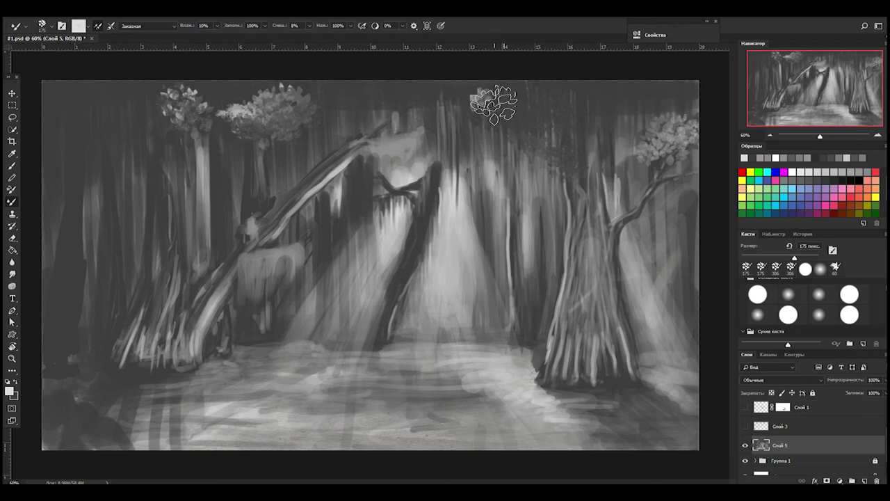
key(1)
key(])
key(])
key(])
drag(553, 146, 378, 90)
key([)
key([)
key([)
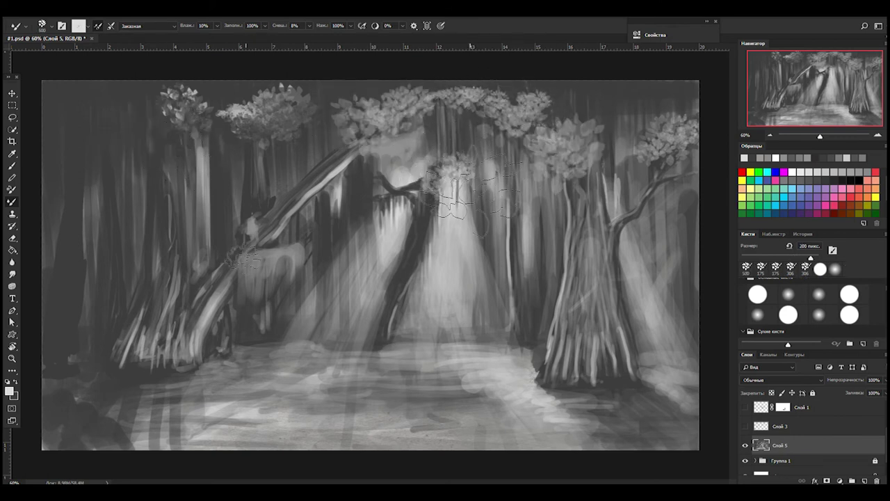
drag(239, 238, 184, 254)
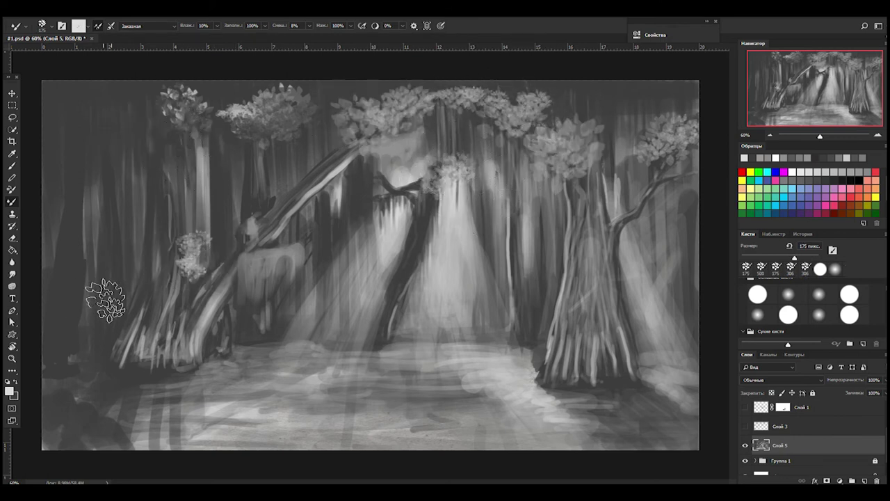
right_click(375, 181)
Set the leaf brush's shape jitter to 27% and its scattering to 108%
right_click(493, 219)
click(676, 210)
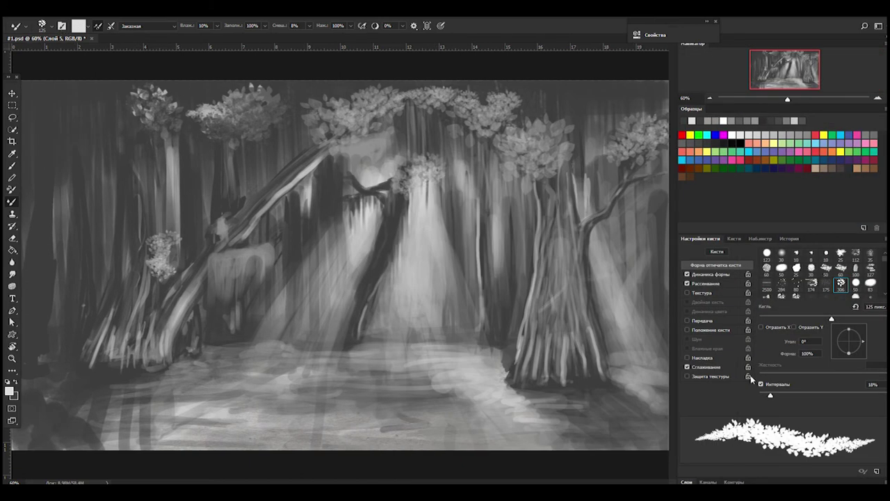
drag(703, 242, 410, 139)
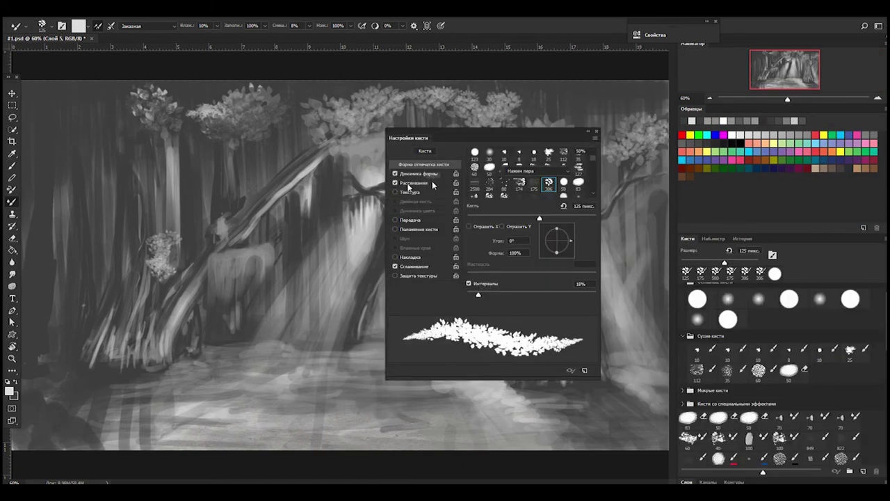
drag(517, 266, 502, 265)
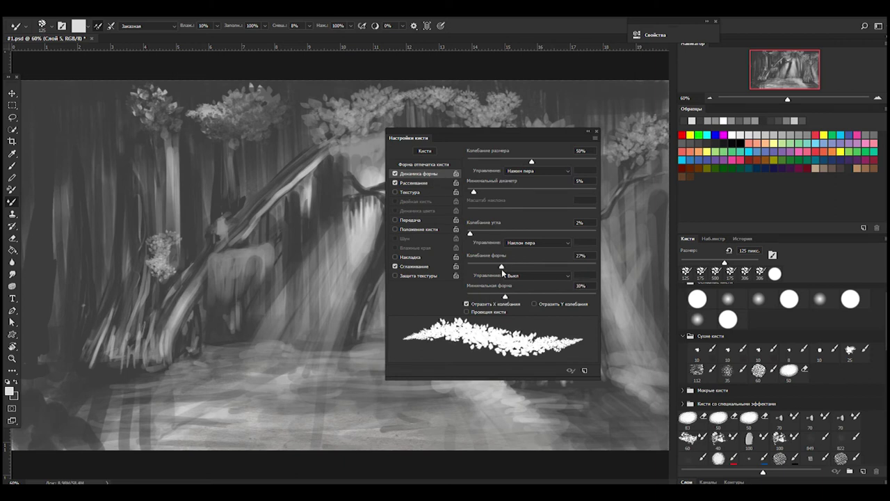
click(415, 182)
drag(480, 161, 470, 161)
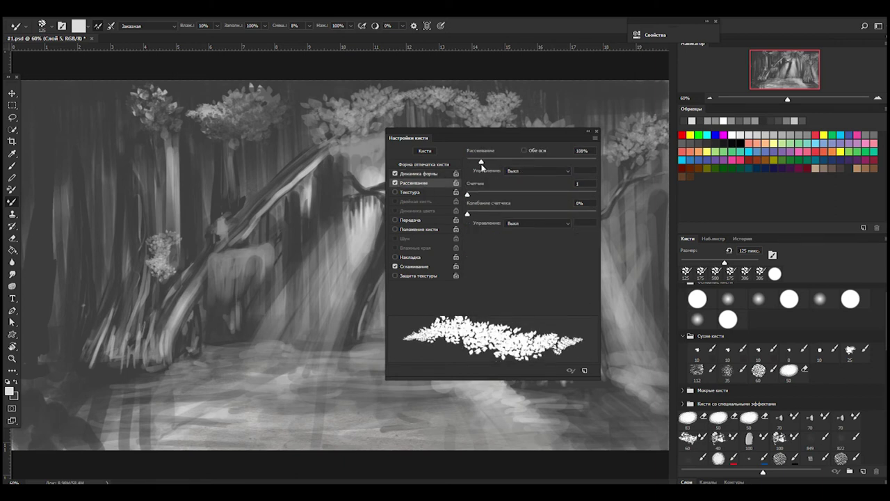
Turn off the brush's Transfer and Smoothing, then stamp a leaf clump at the left tree base
click(411, 219)
click(394, 220)
click(395, 266)
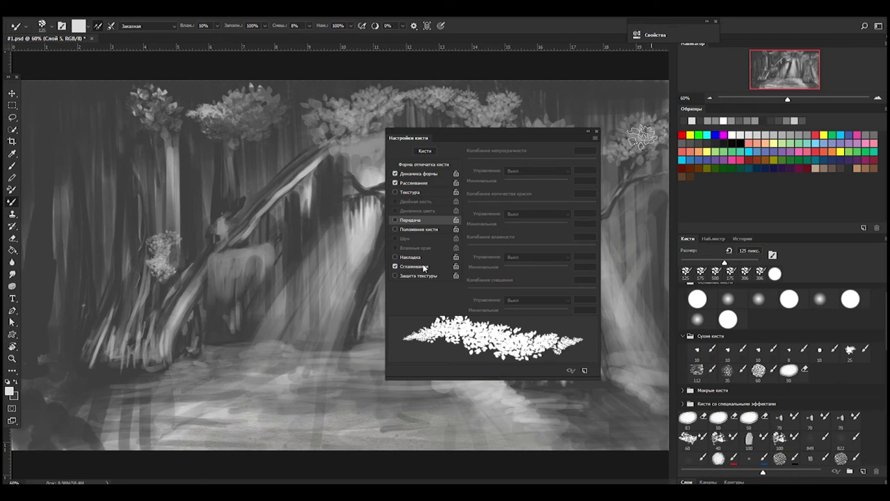
key(F5)
click(93, 286)
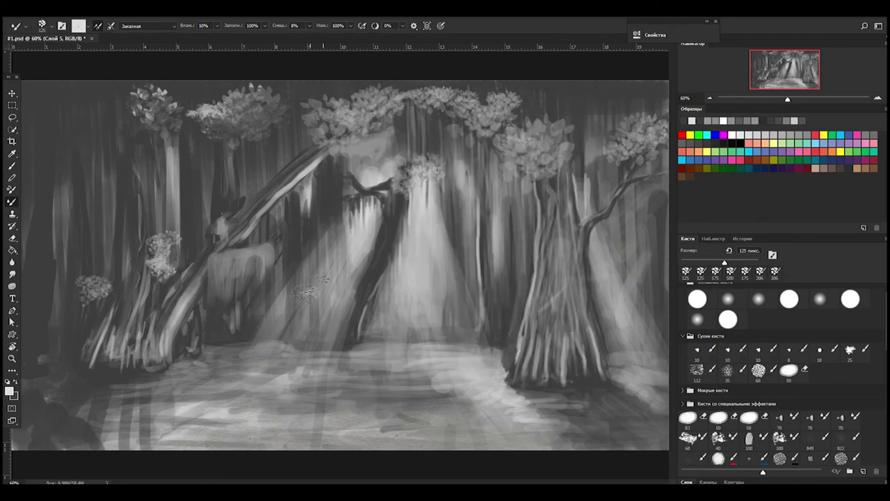
Stamp leaf clumps in the light rays and on the right trunk, and paint hanging moss from the canopy
click(310, 295)
click(600, 313)
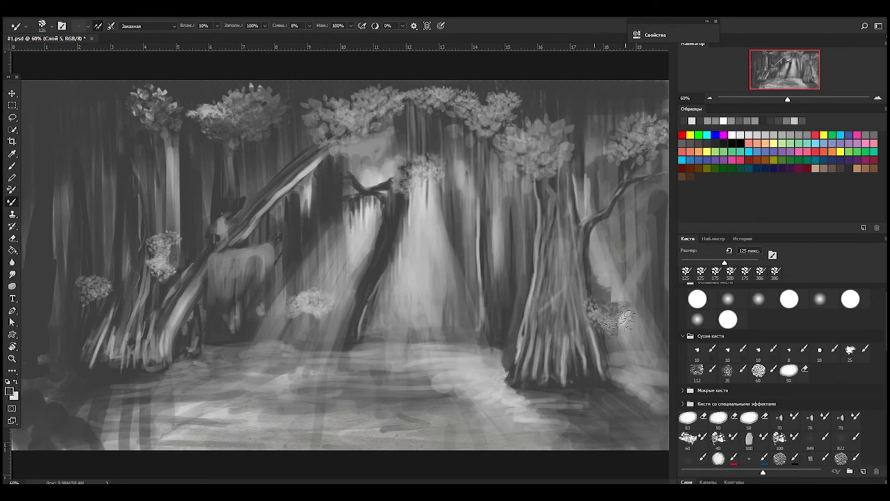
drag(588, 174, 590, 237)
drag(452, 118, 473, 208)
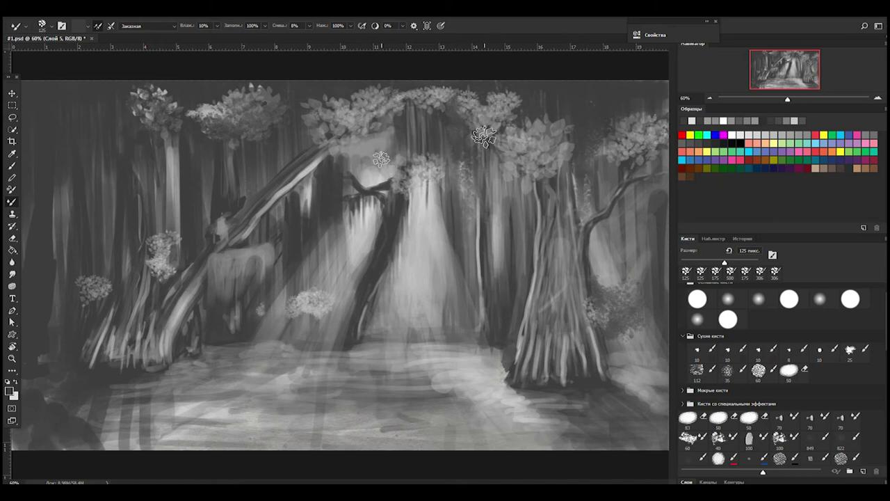
key(bracketleft)
key(bracketleft)
key(bracketleft)
drag(159, 94, 160, 199)
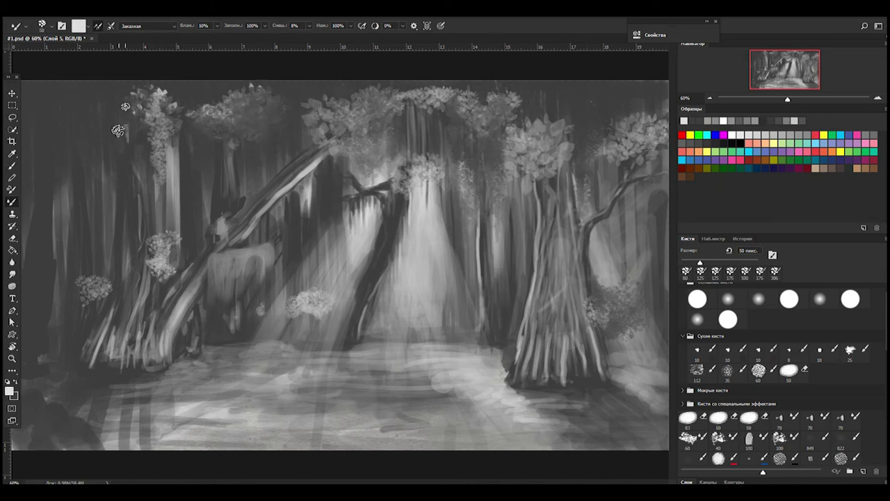
Sample a canvas grey and darken the upper canopy, leaning trunk and right-edge foliage
key(i)
drag(261, 336, 228, 338)
key(b)
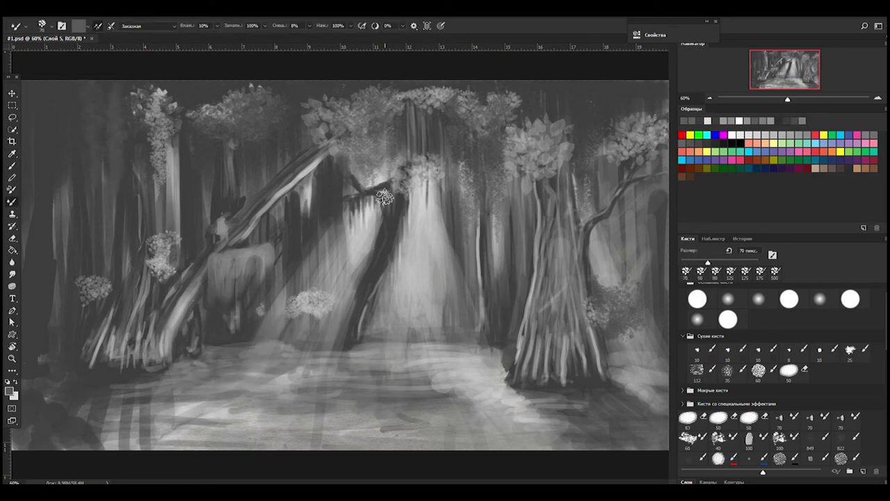
drag(50, 90, 48, 152)
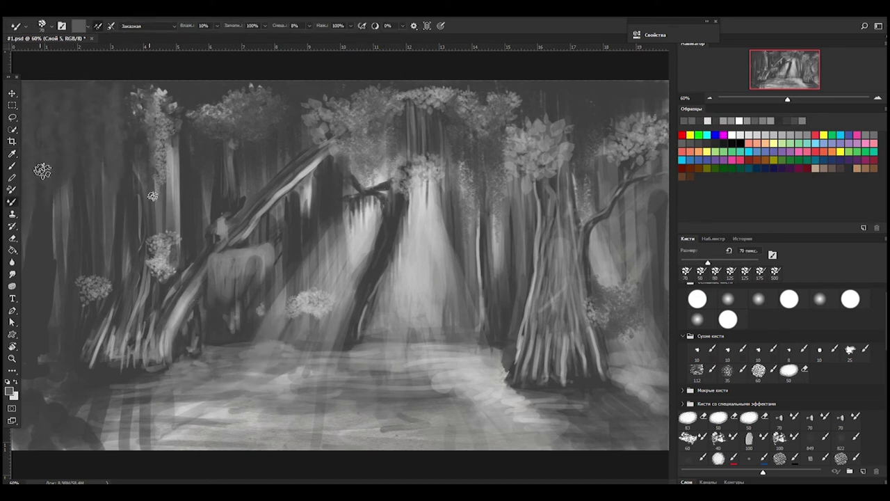
mouse_move(206, 99)
mouse_down()
mouse_move(326, 104)
mouse_move(530, 149)
mouse_move(661, 149)
mouse_up()
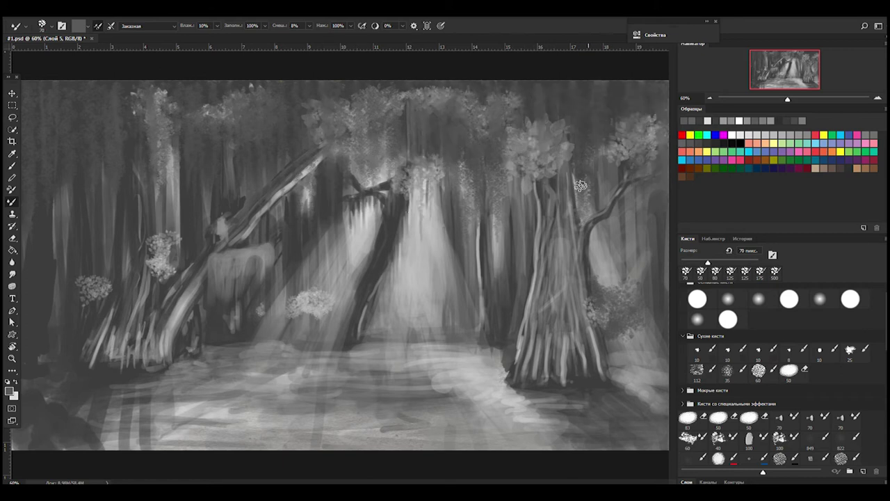
key(4)
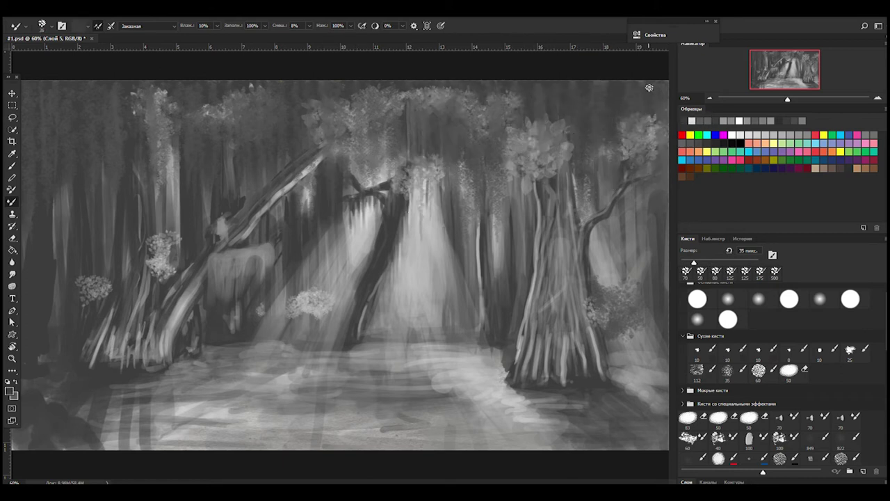
drag(654, 113, 654, 173)
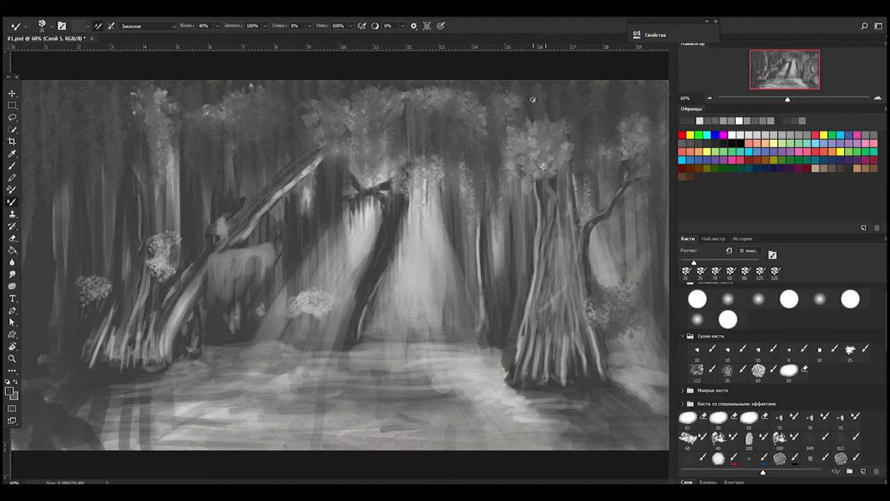
At 70% wetness, add dark canopy strokes, darken the log area and smudge the bottom-left ground
key(bracketleft)
key(bracketleft)
key(7)
drag(362, 88, 363, 130)
mouse_move(229, 275)
mouse_down()
mouse_move(268, 261)
mouse_move(272, 272)
mouse_up()
drag(167, 244, 265, 257)
key(bracketright)
key(bracketright)
key(bracketright)
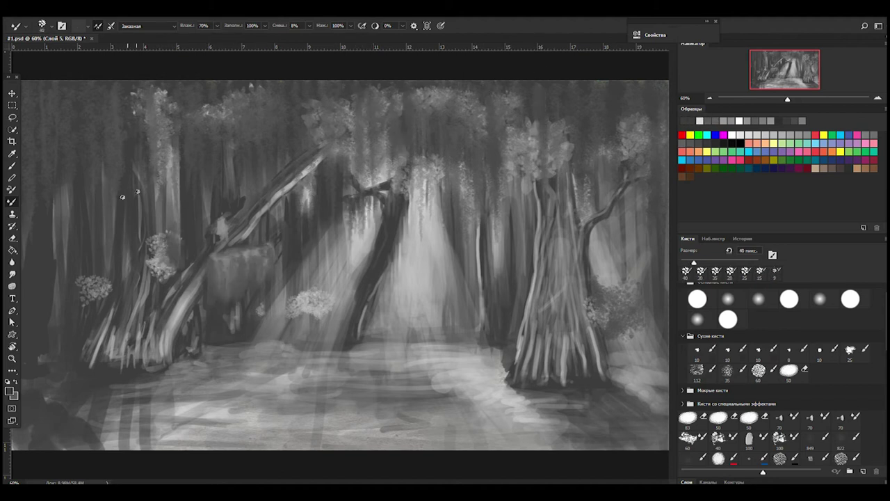
key(bracketright)
key(bracketright)
key(bracketright)
mouse_move(35, 393)
mouse_down()
mouse_move(103, 386)
mouse_move(119, 408)
mouse_move(84, 423)
mouse_up()
Darken the big trunk, the right tree's trunk and branch, and the central trunk area
key(bracketright)
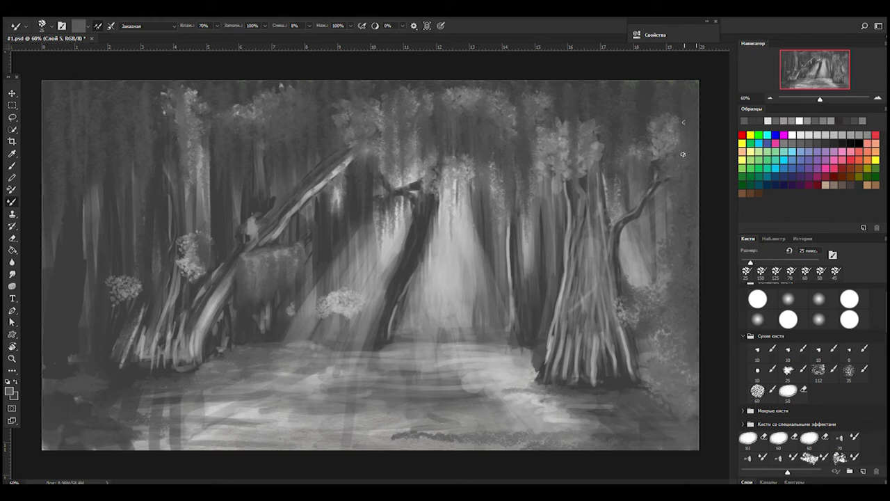
key(bracketright)
key(bracketright)
drag(567, 198, 558, 310)
key(bracketleft)
drag(626, 267, 650, 199)
drag(629, 271, 636, 235)
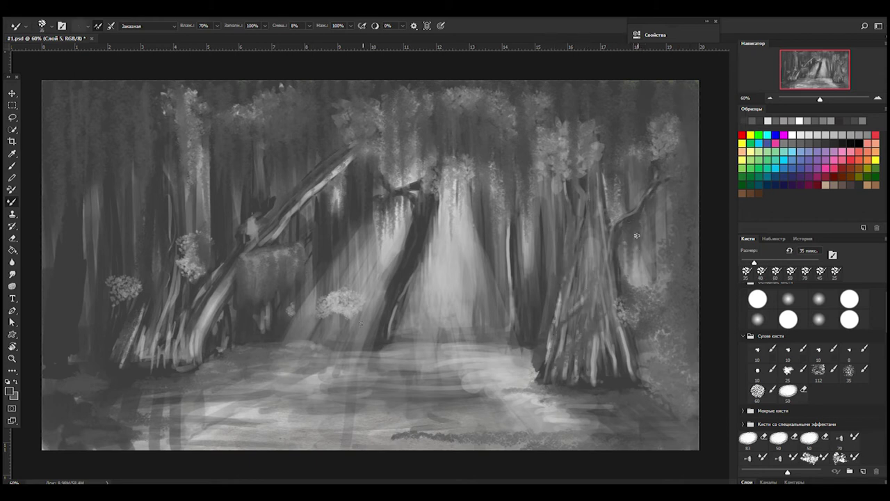
key(bracketright)
key(bracketright)
key(bracketright)
drag(431, 209, 424, 289)
key(bracketright)
key(bracketright)
key(bracketright)
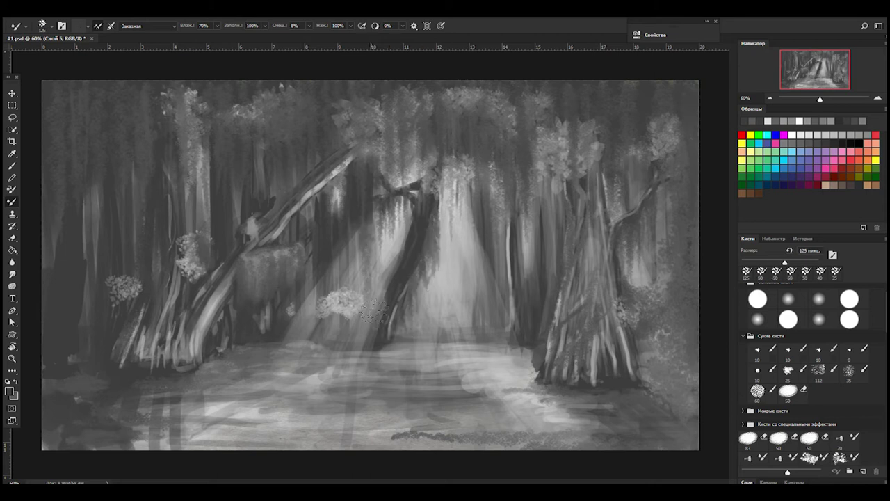
drag(366, 209, 362, 302)
key(bracketleft)
key(bracketleft)
key(bracketleft)
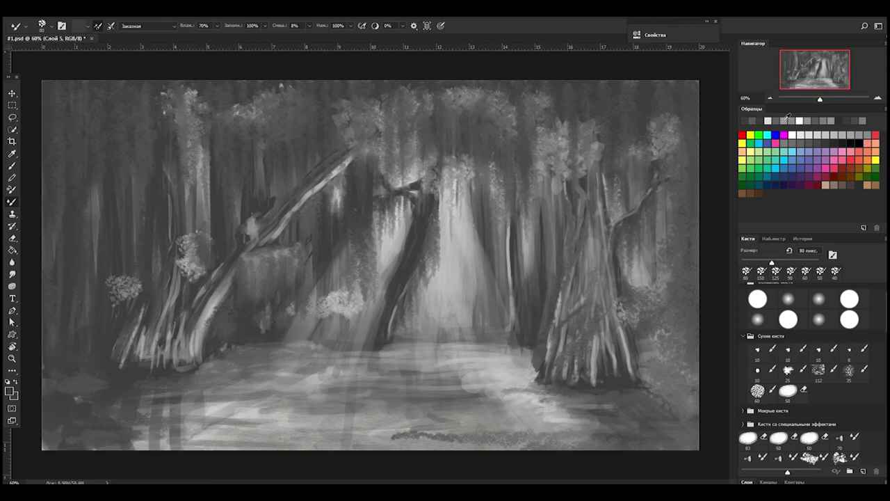
With grey at 10% wetness and 10 px, add light strokes on the left trunks, grass and trunk base
alt+click(74, 208)
key(1)
key(bracketright)
key(bracketleft)
key(bracketleft)
key(bracketleft)
key(bracketleft)
key(bracketleft)
key(bracketleft)
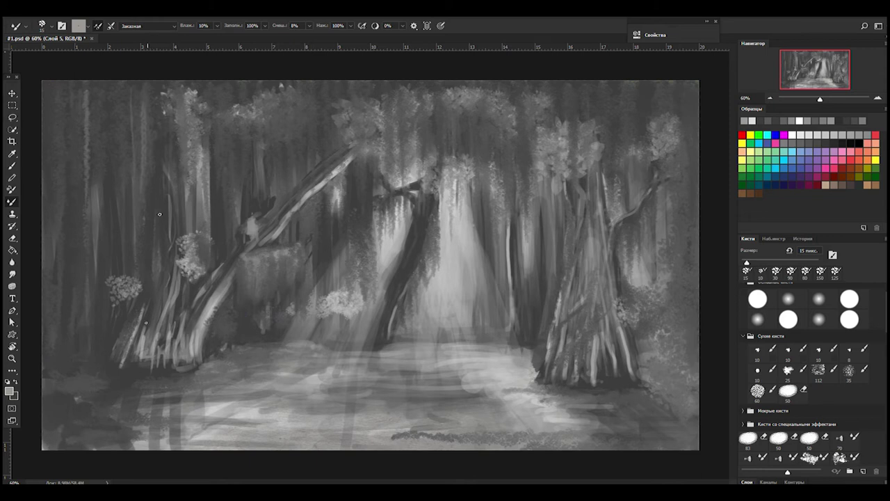
drag(148, 271, 150, 178)
drag(167, 254, 179, 195)
mouse_move(132, 339)
mouse_down()
mouse_move(119, 306)
mouse_move(143, 268)
mouse_move(152, 275)
mouse_up()
drag(196, 263, 202, 180)
drag(188, 323, 192, 304)
drag(178, 339, 174, 285)
Add light vertical strokes on the central stump and the upper background trees
drag(249, 297, 249, 266)
drag(272, 321, 271, 261)
drag(298, 314, 295, 252)
drag(292, 295, 291, 249)
drag(241, 324, 241, 257)
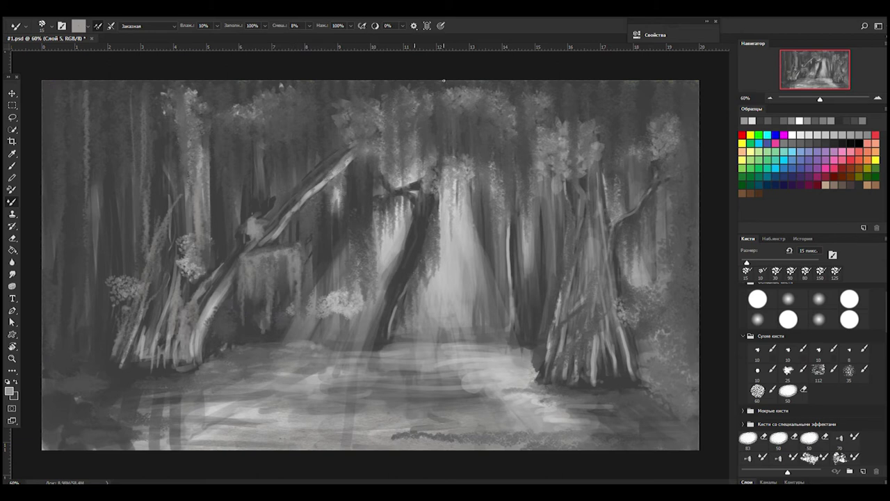
drag(407, 167, 407, 86)
drag(456, 167, 456, 99)
drag(502, 190, 503, 117)
mouse_move(571, 201)
mouse_down()
mouse_move(571, 83)
mouse_move(576, 95)
mouse_up()
drag(624, 199, 624, 103)
Highlight the right tree's trunk and branch with light strokes
drag(649, 250, 650, 196)
drag(656, 217, 656, 181)
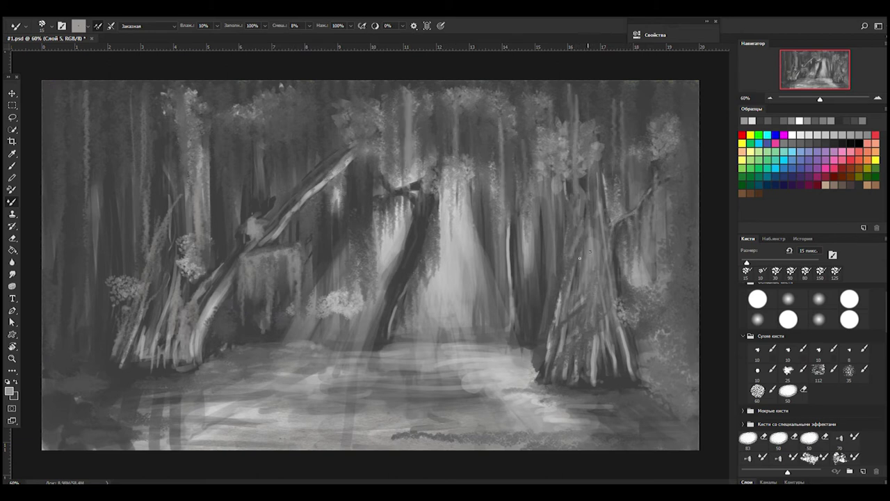
drag(550, 369, 549, 348)
drag(574, 372, 576, 298)
drag(581, 352, 581, 320)
key(bracketleft)
drag(630, 364, 618, 256)
Sample dark grey to shade the right tree's left edge, the lower-left trunk and the leaning trunk
click(635, 210)
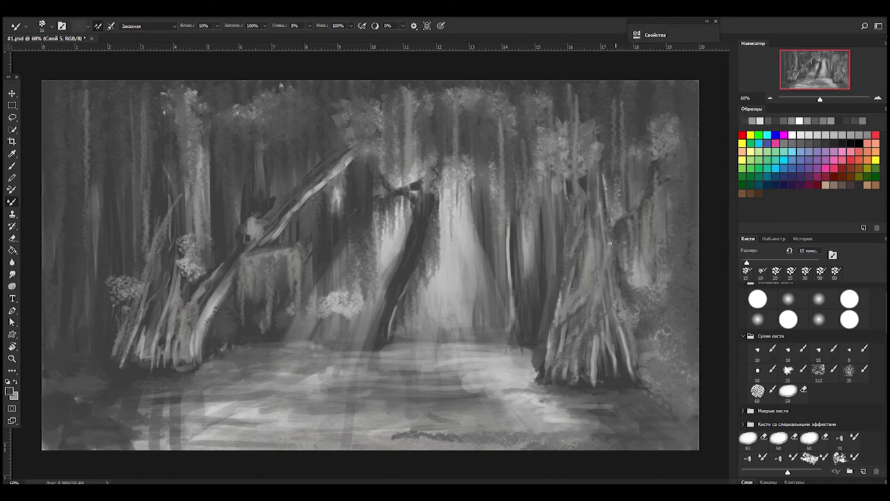
drag(568, 228, 569, 257)
mouse_move(562, 291)
mouse_down()
mouse_move(544, 364)
mouse_move(574, 383)
mouse_up()
click(837, 134)
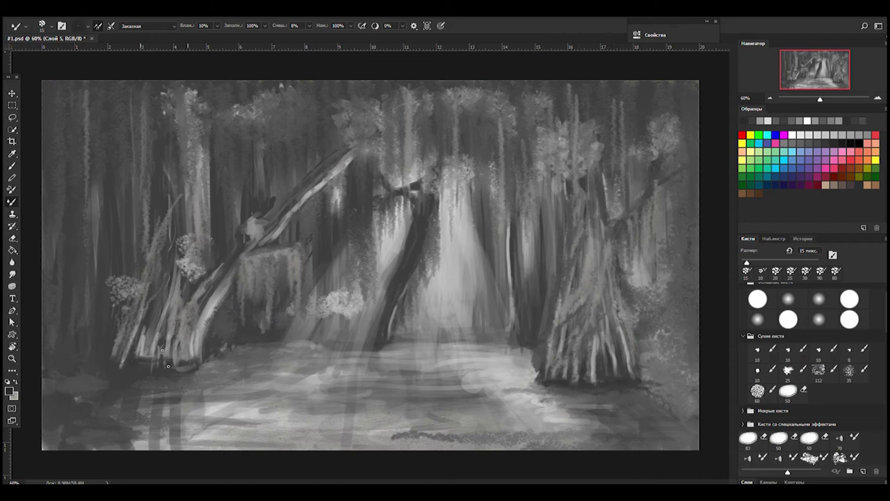
mouse_move(148, 172)
mouse_down()
mouse_move(136, 306)
mouse_move(148, 261)
mouse_move(160, 327)
mouse_up()
drag(167, 271, 178, 348)
drag(216, 267, 195, 306)
drag(201, 167, 200, 270)
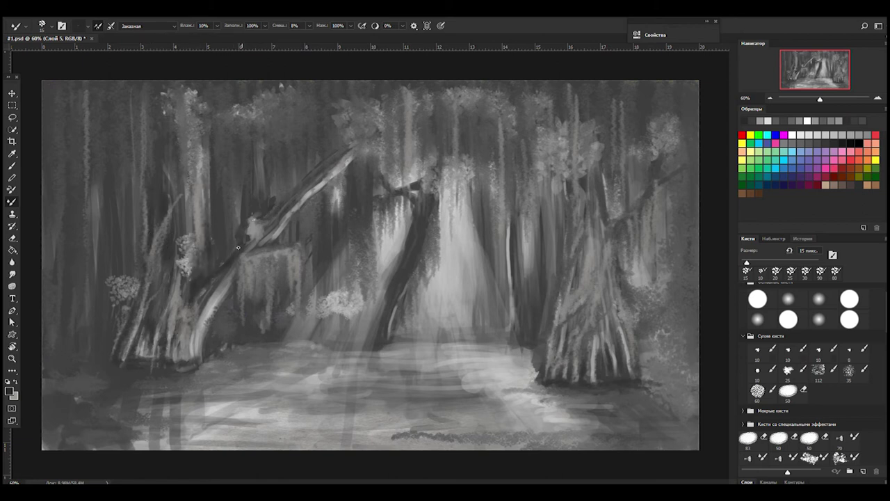
drag(286, 196, 351, 145)
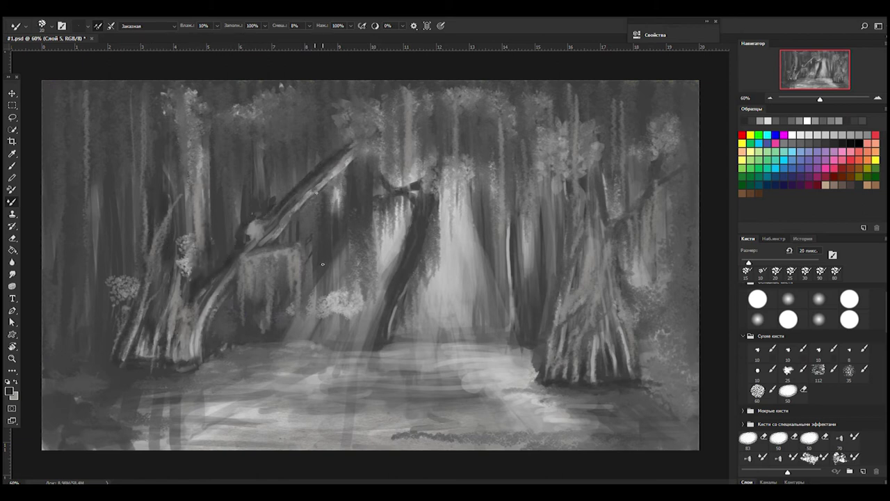
Paint dark shadows at the bases of the left and right trees
key(bracketleft)
key(bracketleft)
key(bracketleft)
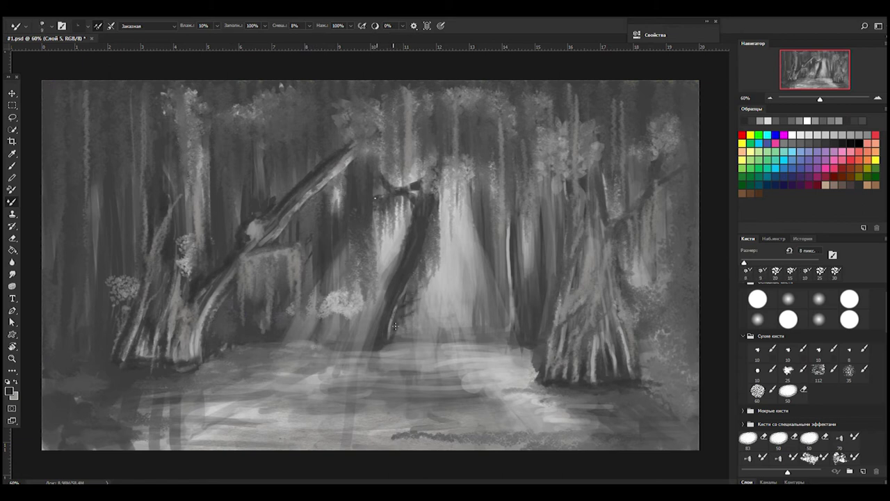
key(bracketright)
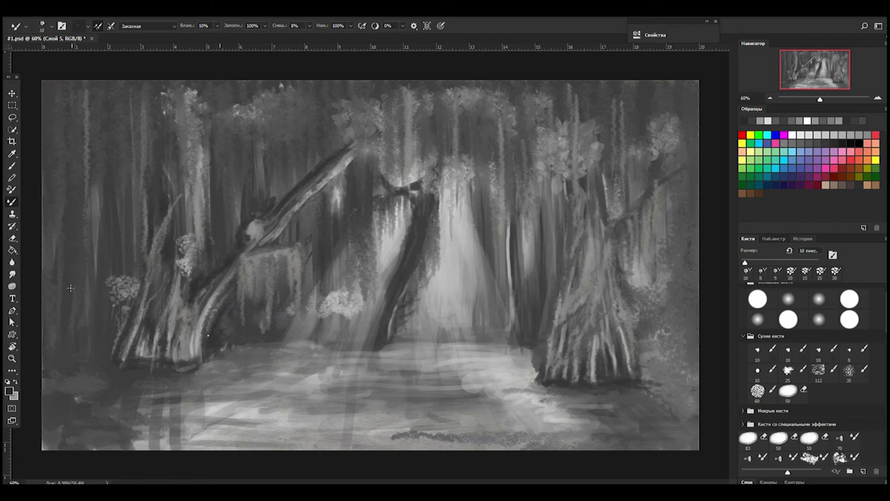
key(bracketright)
key(bracketleft)
drag(148, 366, 204, 361)
drag(571, 395, 654, 391)
drag(581, 380, 634, 358)
Paint the ground near the left trunk and smooth the water with horizontal grey strokes
key(bracketright)
mouse_move(209, 363)
mouse_down()
mouse_move(271, 357)
mouse_move(280, 322)
mouse_up()
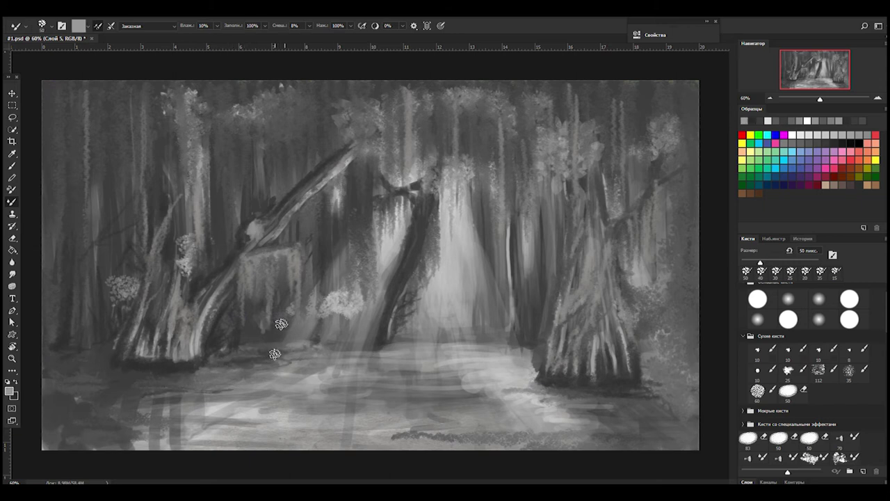
key(bracketleft)
mouse_move(299, 352)
mouse_down()
mouse_move(240, 385)
mouse_move(361, 425)
mouse_up()
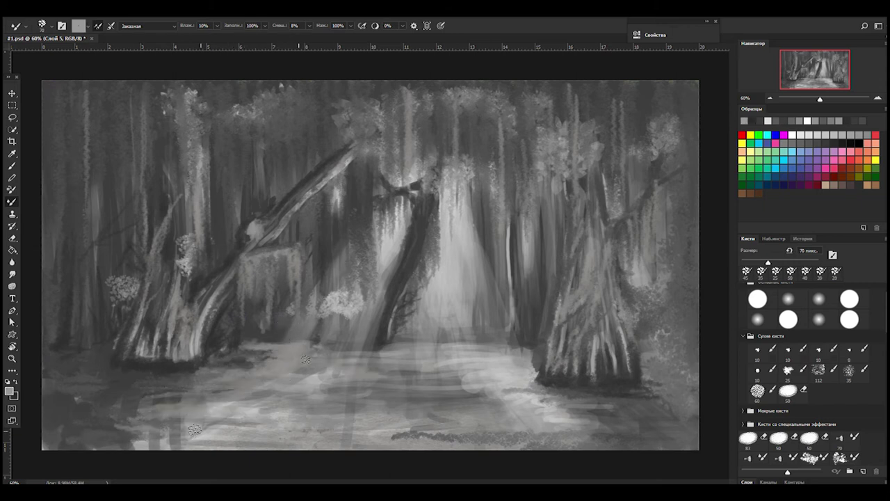
drag(188, 435, 477, 445)
drag(369, 380, 571, 396)
key(bracketleft)
key(bracketleft)
key(bracketleft)
drag(181, 444, 485, 417)
key(bracketleft)
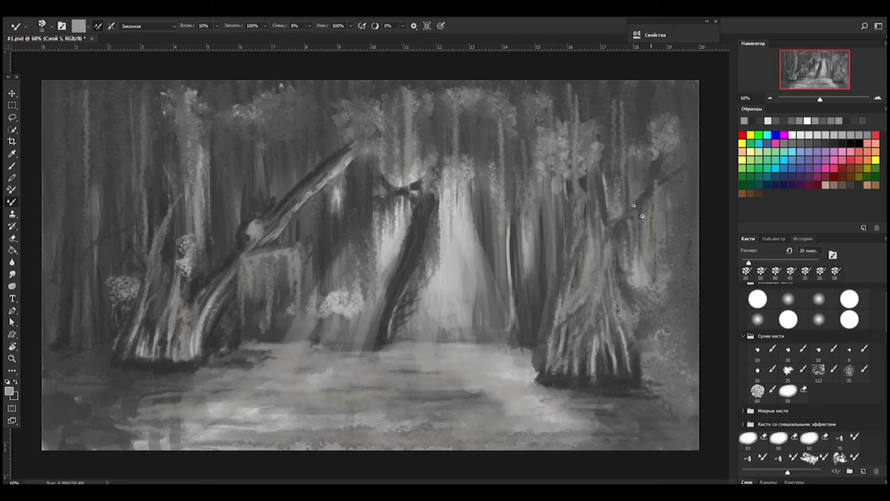
key(bracketleft)
key(bracketleft)
key(bracketleft)
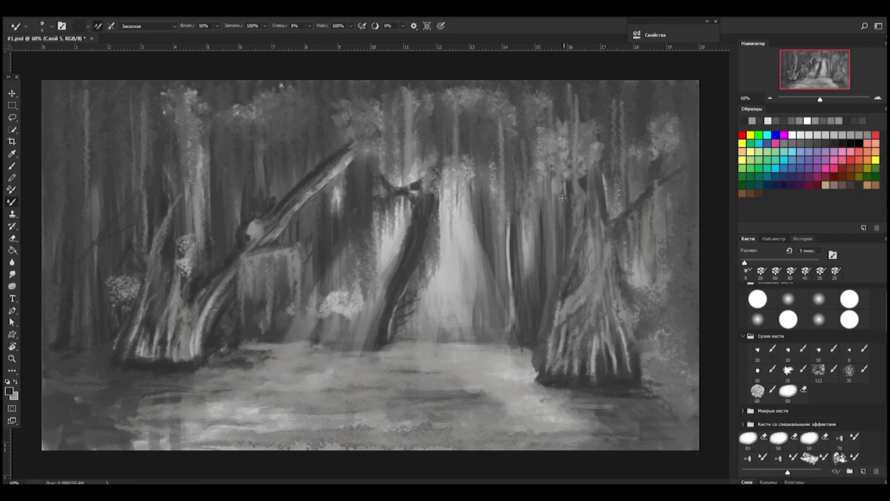
Darken the right tree's trunk and right edge with fine 8–9 px strokes
drag(577, 292, 556, 197)
key(bracketright)
key(bracketright)
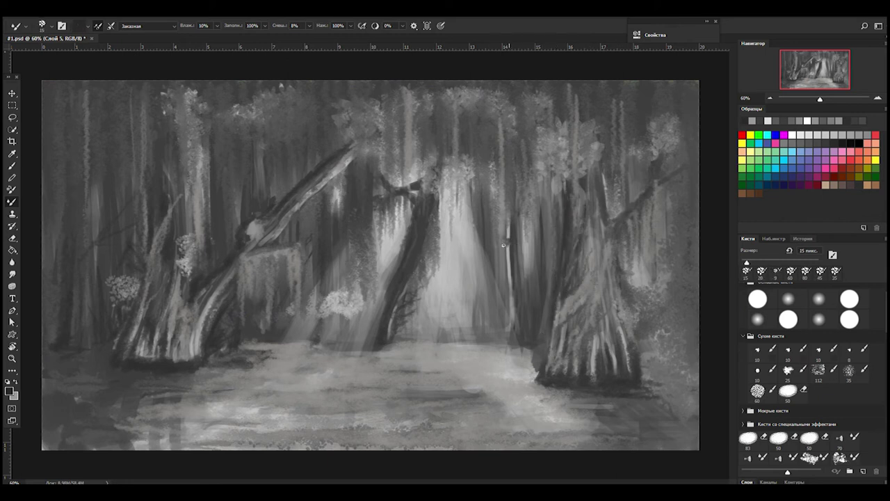
key(bracketleft)
drag(644, 231, 646, 344)
key(bracketleft)
key(bracketleft)
mouse_move(647, 313)
mouse_down()
mouse_move(651, 358)
mouse_move(658, 327)
mouse_move(650, 376)
mouse_up()
Darken the right tree's lower edge and the canvas's right side and lower-right corner
key(bracketright)
key(bracketright)
mouse_move(685, 292)
mouse_down()
mouse_move(663, 249)
mouse_move(688, 318)
mouse_move(669, 416)
mouse_up()
key(bracketright)
mouse_move(689, 382)
mouse_down()
mouse_move(680, 409)
mouse_move(688, 445)
mouse_move(612, 445)
mouse_up()
key(bracketright)
drag(695, 153, 696, 292)
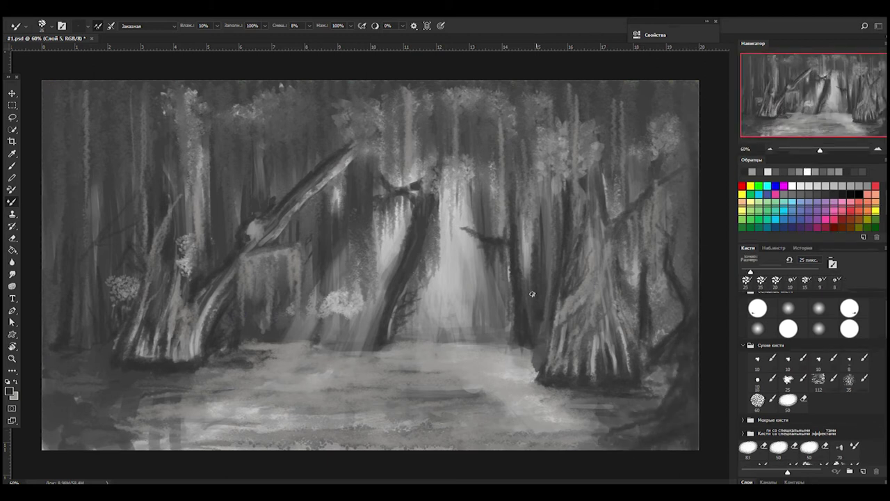
Add a dark stroke on the right tree and a light grey stroke on the left tree
drag(606, 223, 613, 368)
key(bracketright)
key(bracketright)
alt+click(202, 327)
drag(199, 348, 210, 301)
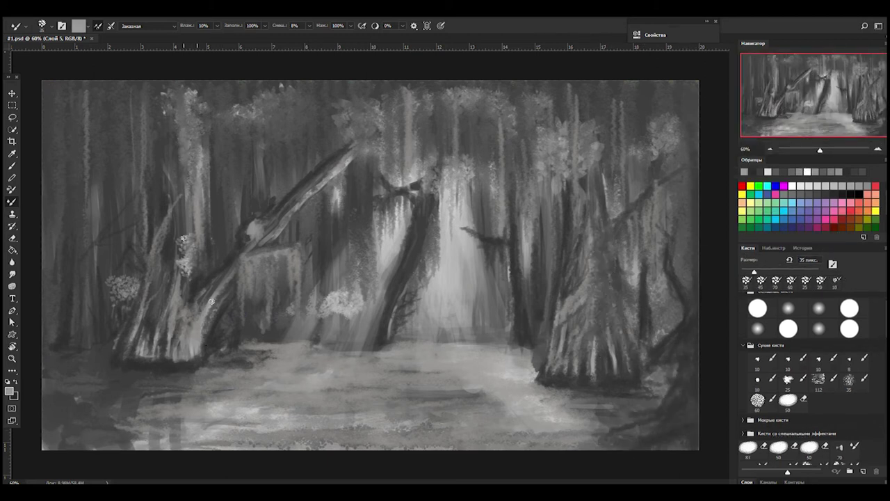
Sample a light grey and paint thin vertical streaks across the upper trees, far left to right
alt+click(449, 254)
drag(460, 170, 460, 106)
drag(393, 173, 393, 93)
drag(314, 191, 315, 81)
drag(261, 206, 265, 80)
drag(119, 221, 95, 98)
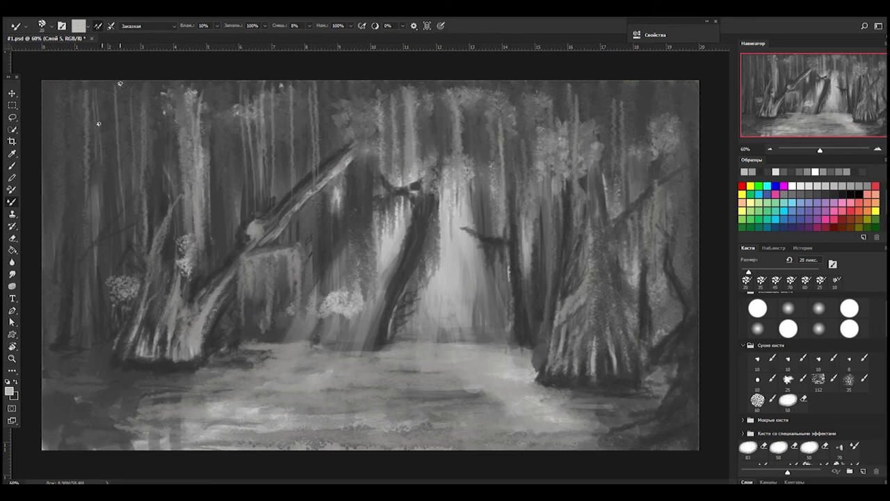
drag(58, 215, 58, 85)
drag(523, 192, 523, 79)
drag(600, 210, 600, 80)
drag(650, 177, 650, 81)
drag(682, 211, 683, 79)
drag(696, 160, 696, 94)
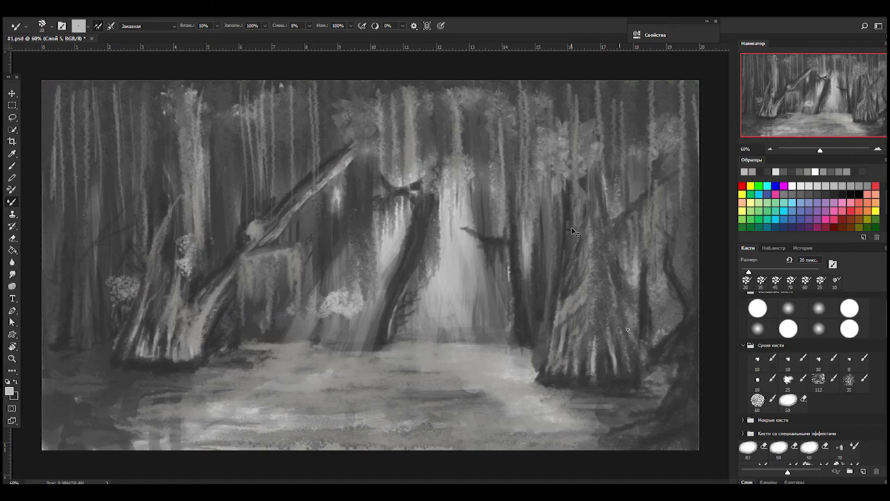
Paint full-opacity white highlights on the right trunk, central glow, and fallen trunk
key(0)
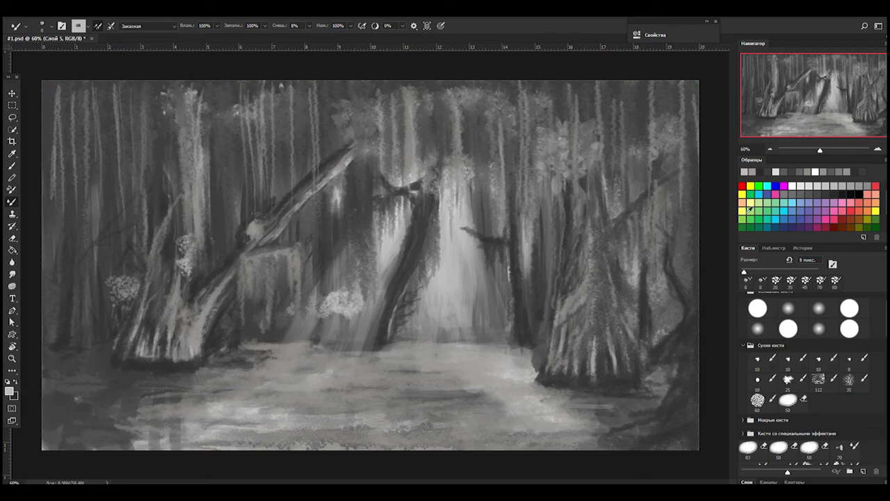
key(x)
mouse_move(583, 209)
mouse_down()
mouse_move(579, 263)
mouse_move(546, 365)
mouse_up()
drag(580, 310, 576, 368)
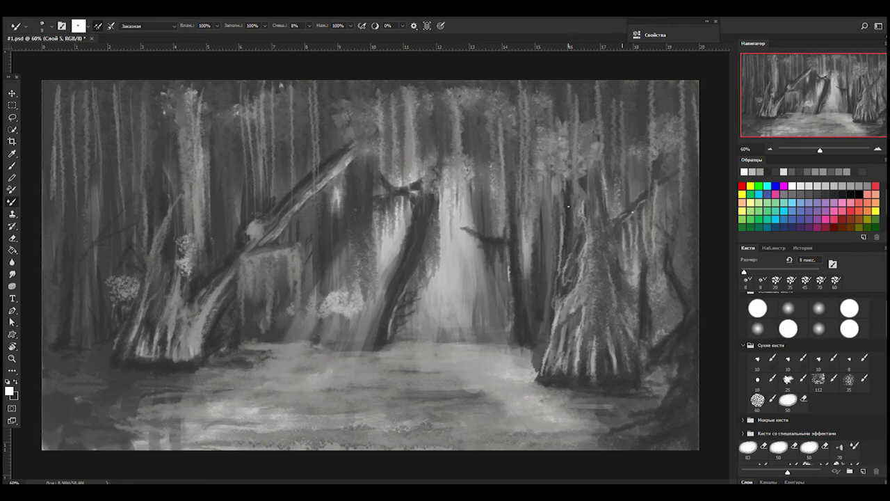
drag(553, 332, 565, 209)
drag(432, 278, 427, 217)
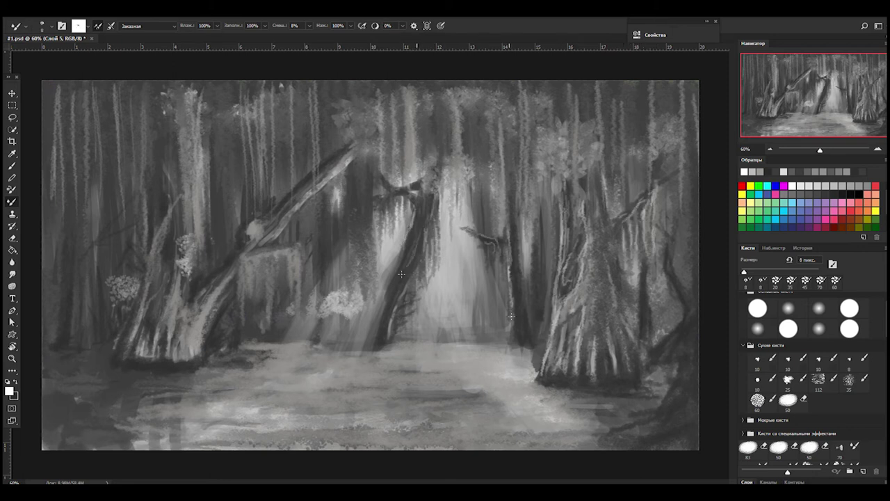
drag(299, 250, 301, 310)
drag(271, 255, 272, 313)
Darken the left tree trunk with a 20 px brush, then add faint white streaks near the top trees
key(x)
key(bracketright)
drag(211, 312, 181, 337)
mouse_move(209, 282)
mouse_down()
mouse_move(178, 341)
mouse_move(230, 294)
mouse_up()
key(x)
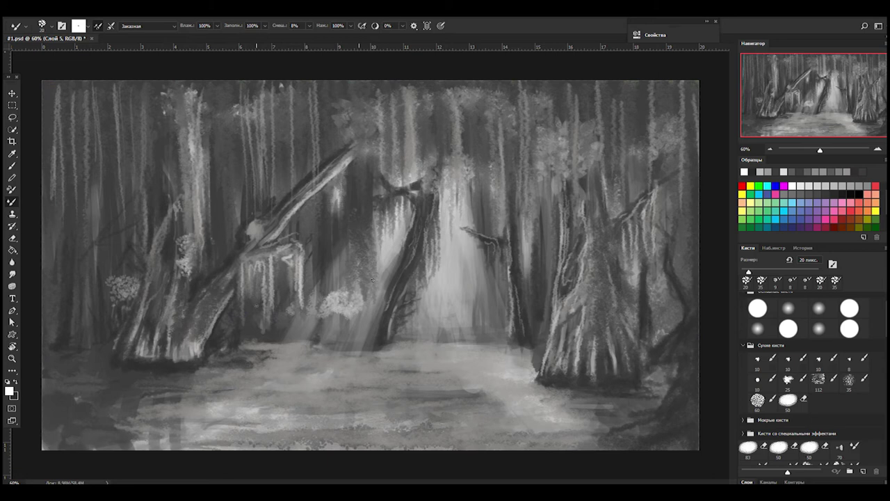
mouse_move(292, 91)
mouse_down()
mouse_move(292, 174)
mouse_move(279, 153)
mouse_up()
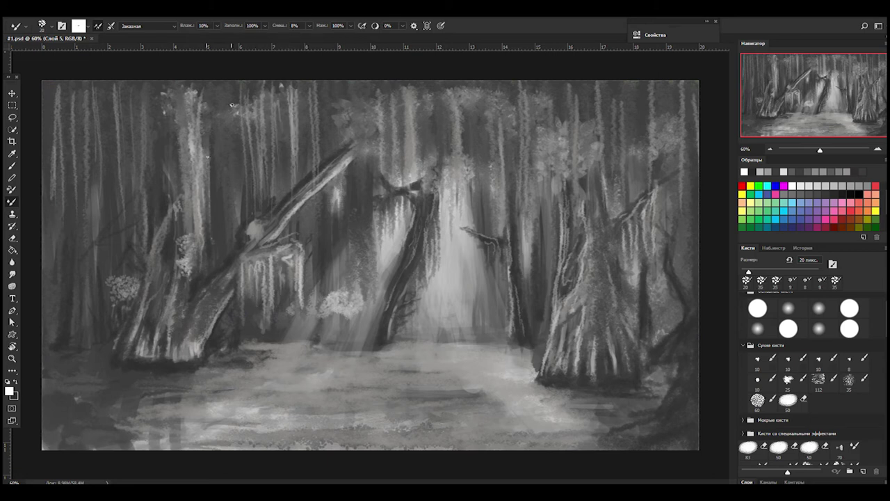
drag(230, 94, 224, 195)
Paint dark streaks by the top-left trees and darken the left edge and lower ground
key(x)
drag(207, 216, 213, 91)
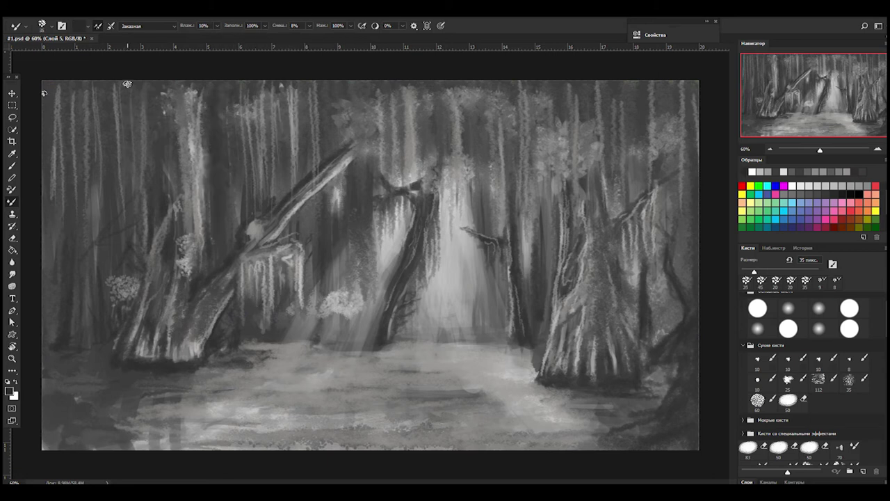
drag(50, 90, 53, 446)
drag(132, 400, 188, 377)
mouse_move(83, 441)
mouse_down()
mouse_move(192, 414)
mouse_move(62, 372)
mouse_up()
drag(654, 445, 521, 414)
drag(619, 442, 540, 425)
Select the Smudge tool at 30% strength with a soft round tip
key(r)
key(3)
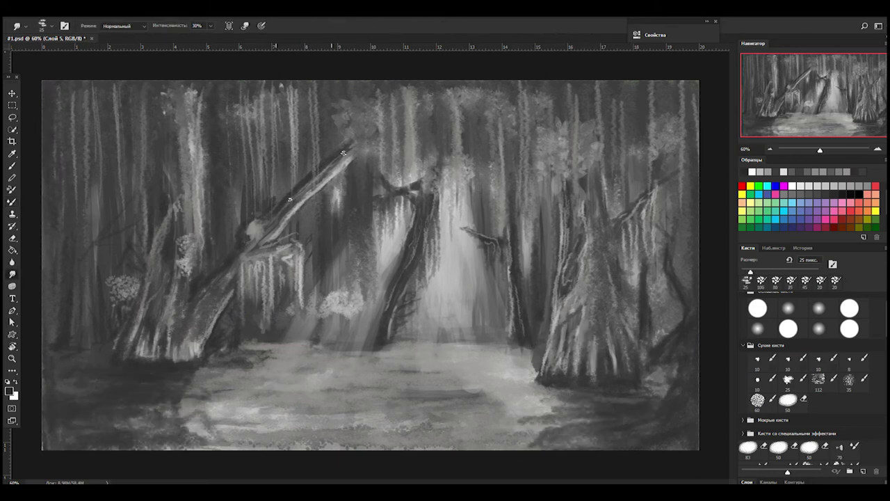
click(788, 328)
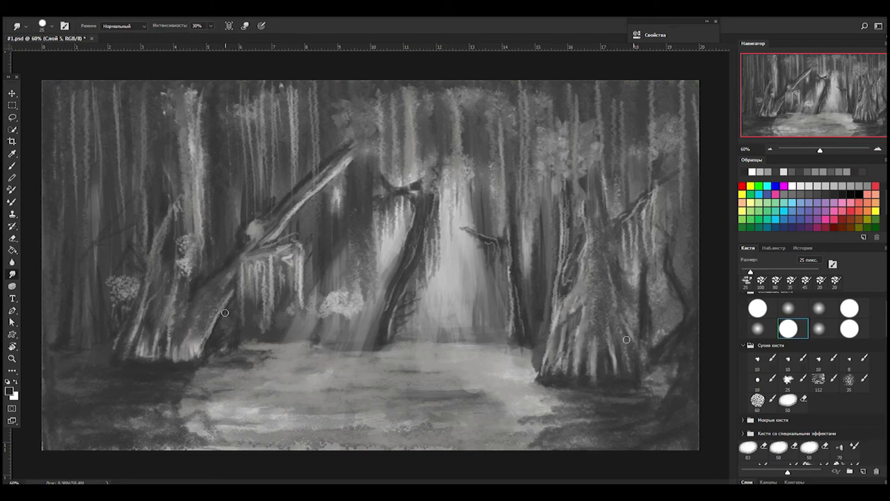
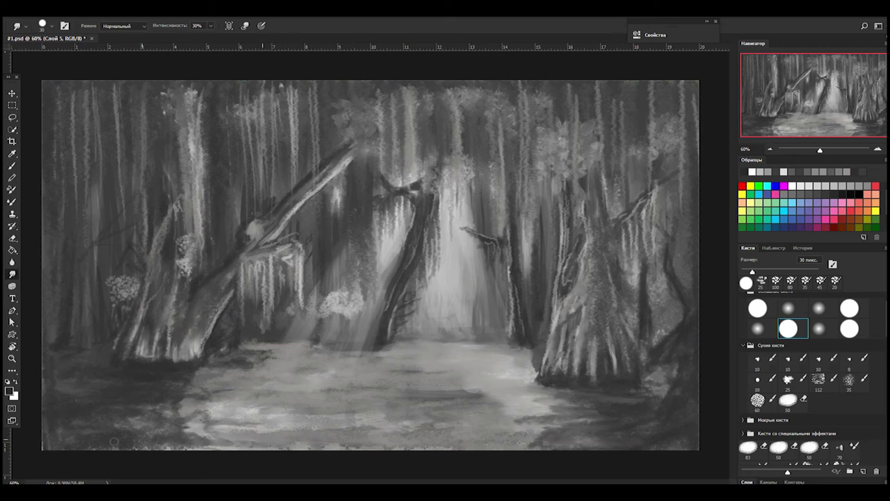
Resize the brush and blend dark and light strokes into the left trunk base with the Mixer Brush
key(bracketleft)
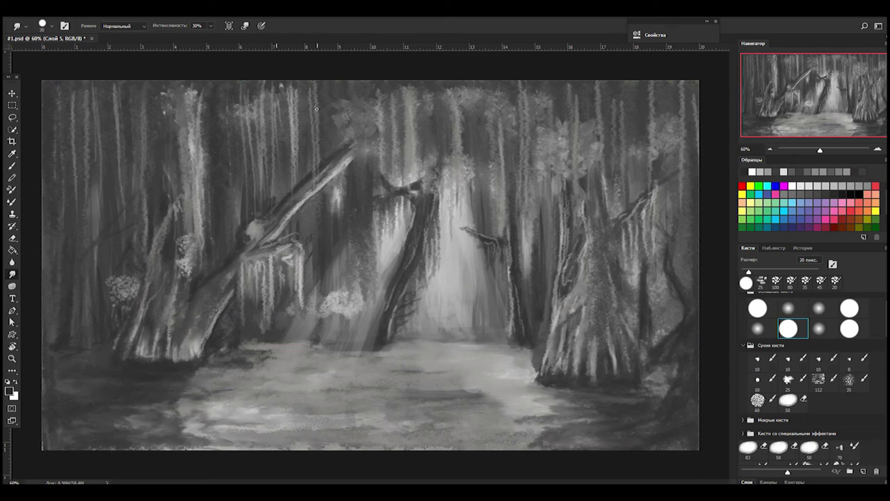
key(bracketright)
key(bracketright)
key(bracketright)
key(bracketright)
key(bracketright)
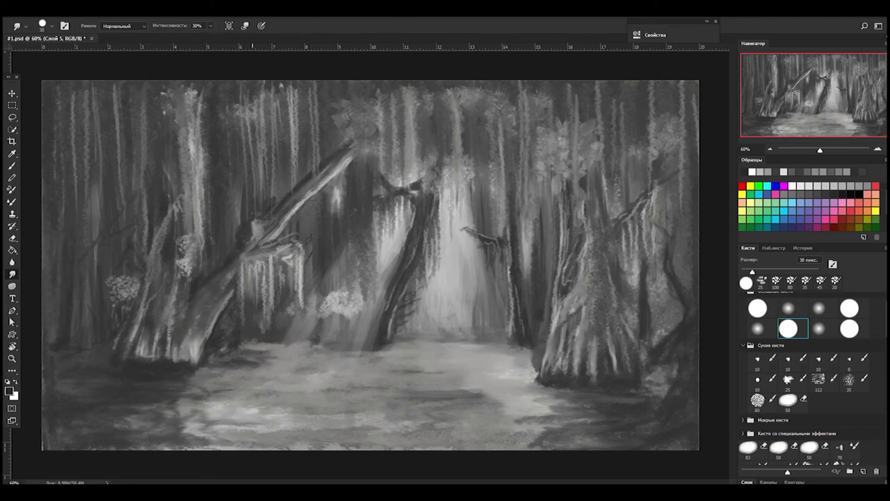
key(b)
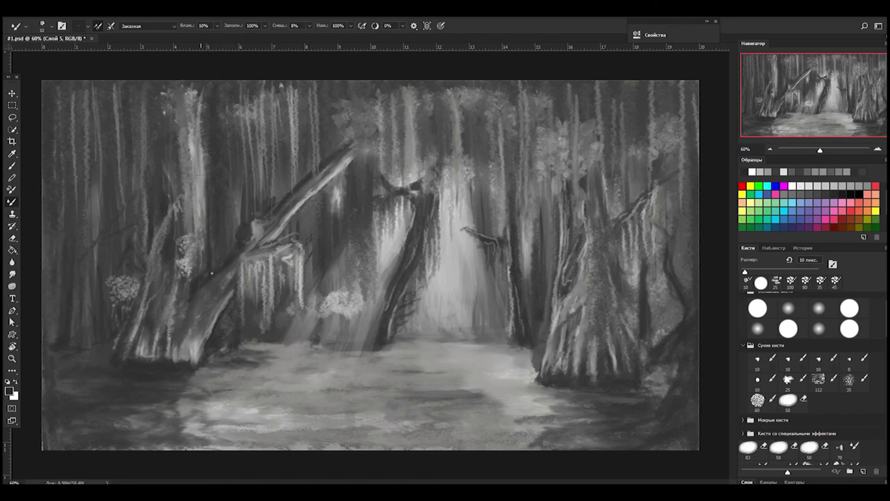
drag(183, 342, 182, 353)
mouse_move(197, 302)
mouse_down()
mouse_move(190, 360)
mouse_move(203, 361)
mouse_up()
drag(152, 336, 153, 359)
Blend sampled grey streaks up the left trunk and add faint dark strokes on background trunks
alt+click(172, 312)
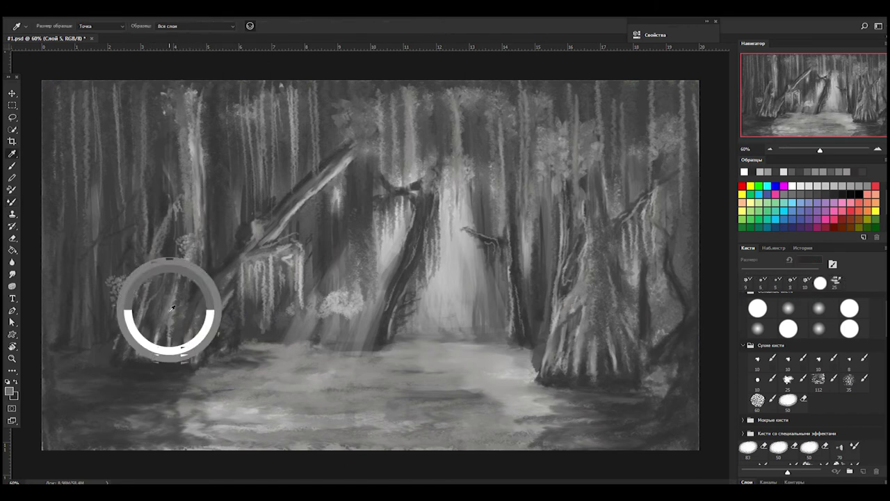
drag(153, 327, 154, 356)
drag(212, 289, 187, 327)
drag(160, 178, 160, 211)
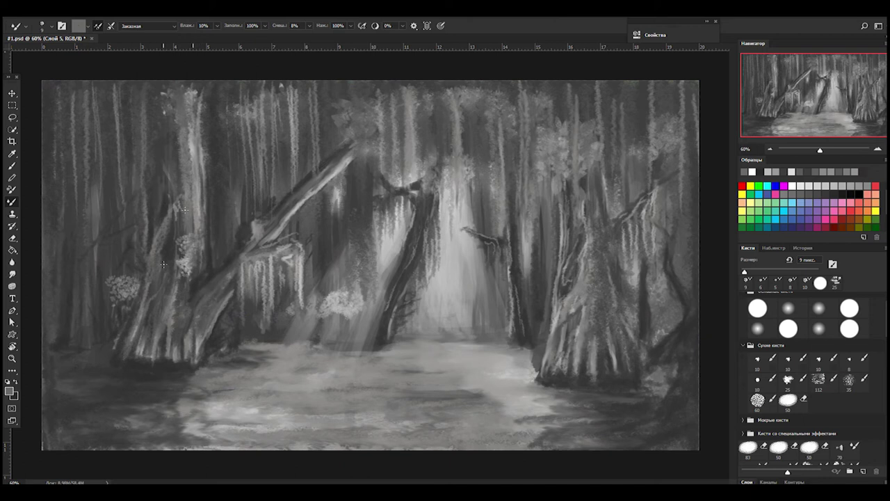
alt+click(108, 195)
drag(93, 194, 96, 278)
drag(101, 195, 101, 231)
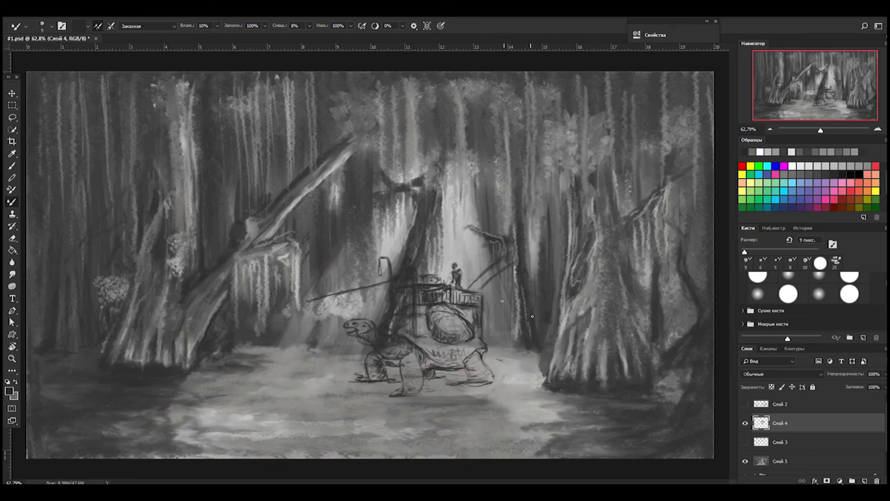
Scale the turtle sketch to about 134%, shift it into the clearing, and start erasing its riders
key(ctrl+t)
mouse_move(616, 163)
mouse_down()
mouse_move(649, 116)
mouse_move(498, 299)
mouse_up()
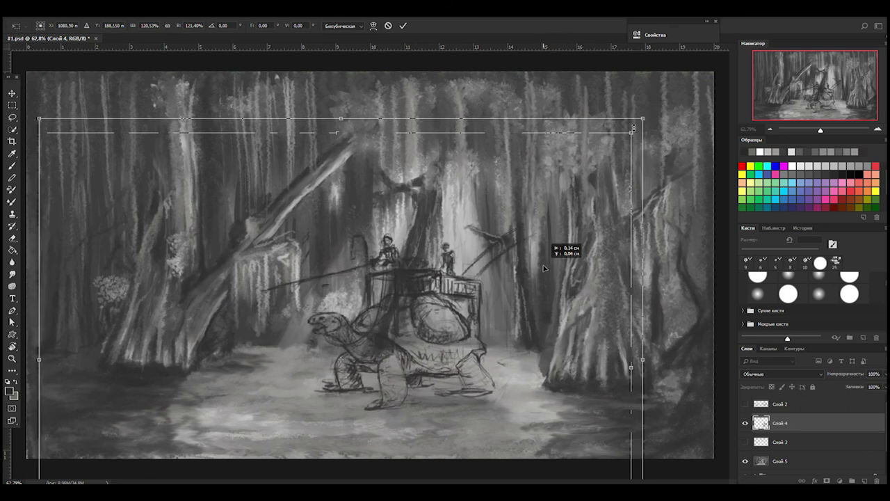
drag(499, 299, 512, 278)
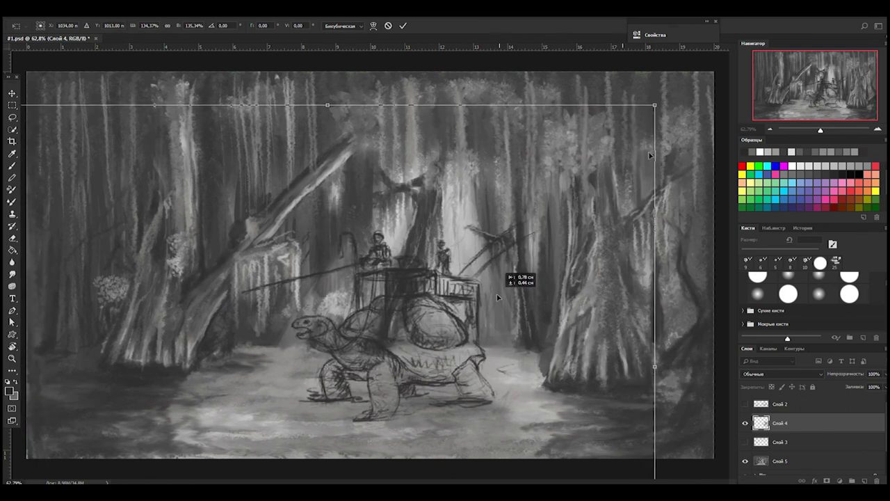
key(Return)
click(749, 443)
drag(445, 251, 494, 292)
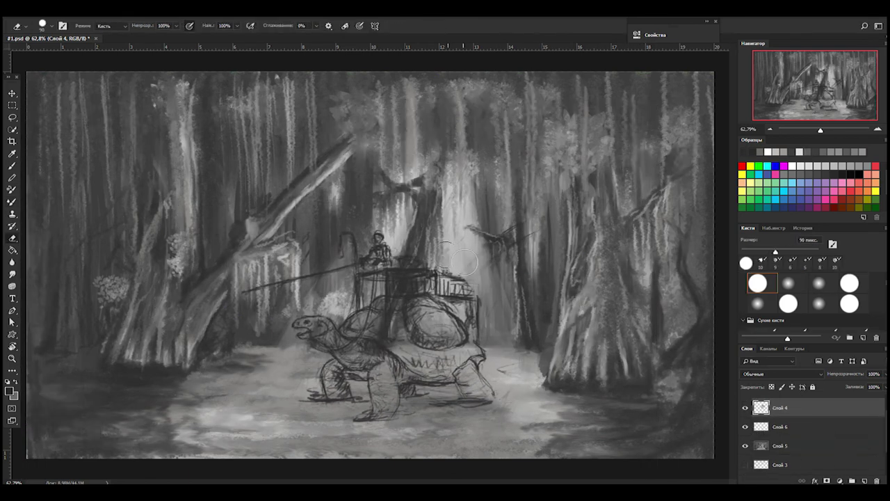
Erase the rider, platform and long pole from atop the turtle sketch
drag(431, 264, 473, 334)
mouse_move(383, 264)
mouse_down()
mouse_move(353, 283)
mouse_move(445, 288)
mouse_up()
mouse_move(251, 291)
mouse_down()
mouse_move(314, 258)
mouse_move(445, 296)
mouse_move(379, 310)
mouse_move(460, 345)
mouse_up()
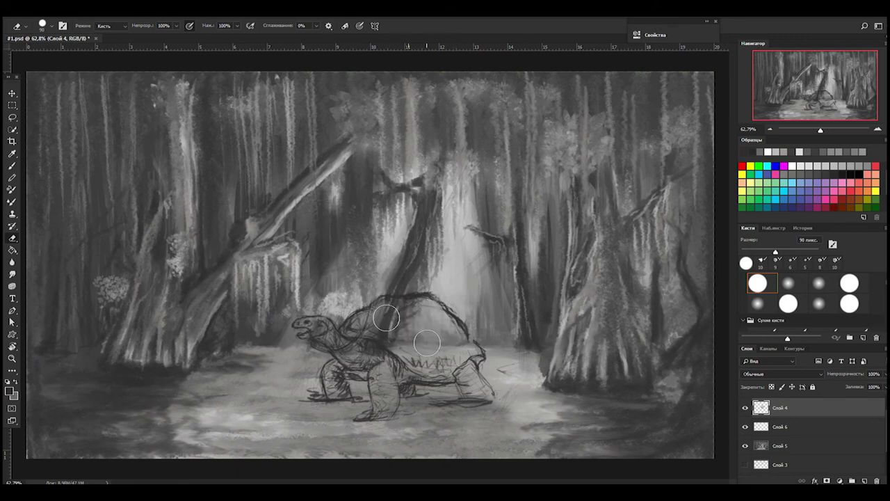
Sketch a tower outline with cross lines above the turtle using the thin brush
key(b)
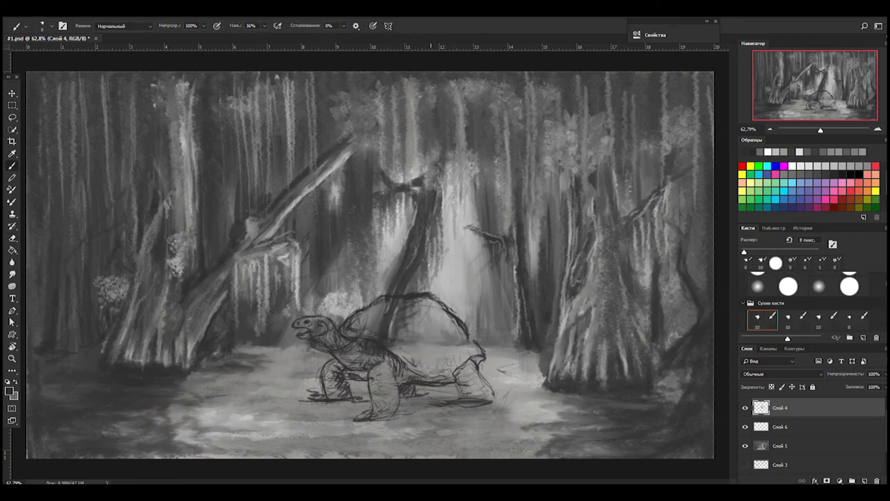
drag(362, 305, 362, 288)
drag(390, 288, 392, 253)
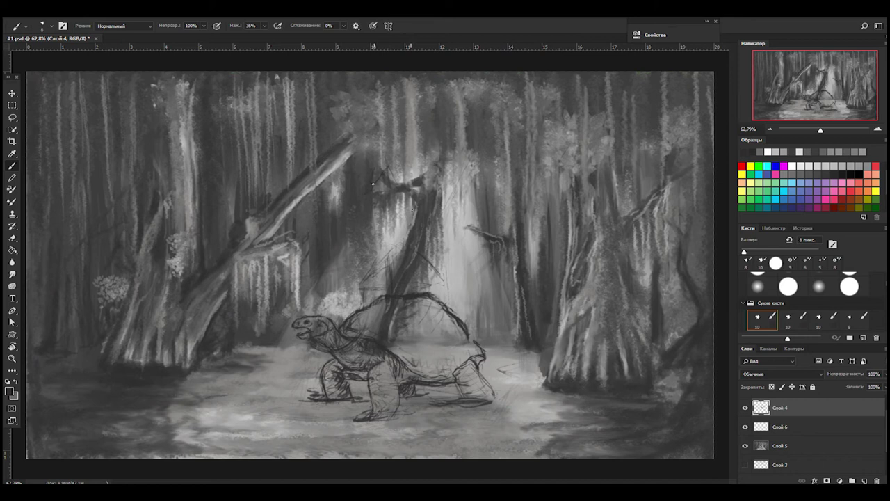
drag(378, 181, 401, 202)
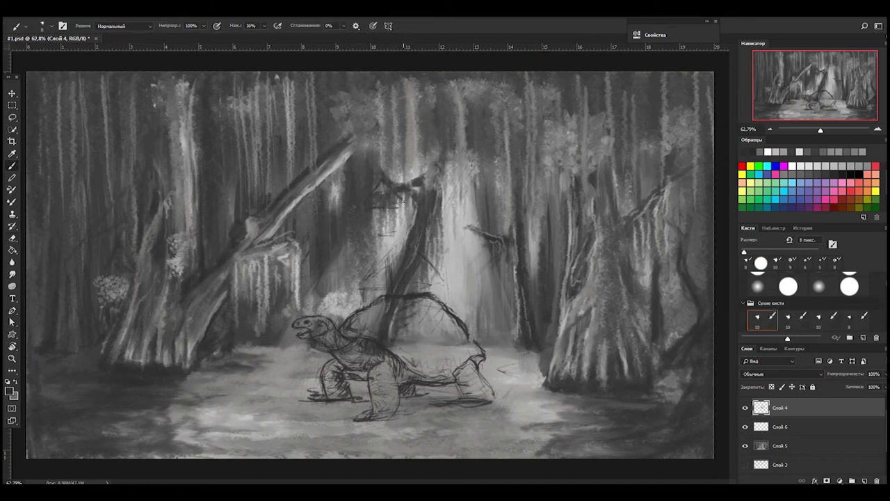
drag(404, 241, 399, 200)
drag(376, 233, 404, 249)
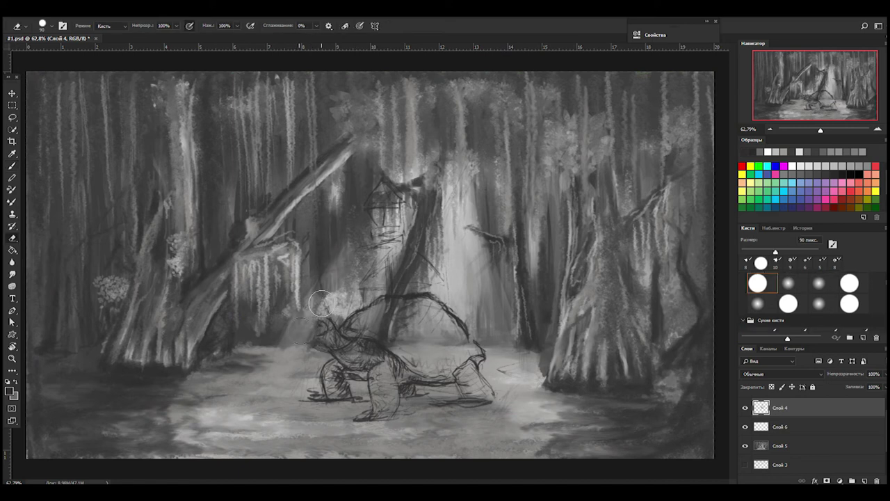
Redraw the turtle's head with a longer, reinforced neck
drag(317, 313, 329, 349)
drag(311, 285, 321, 334)
drag(329, 278, 323, 340)
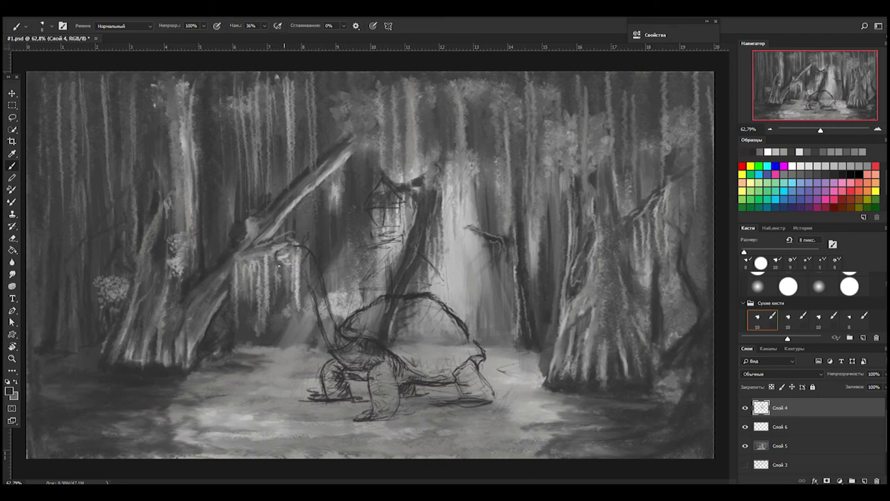
drag(319, 296, 326, 322)
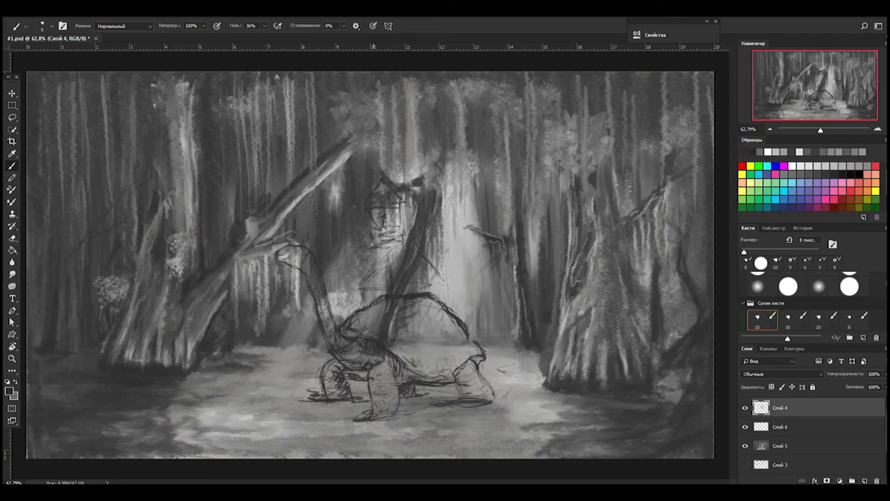
Sketch the top of the tower and hide the forest painting layer
mouse_move(374, 249)
mouse_down()
mouse_move(405, 237)
mouse_move(400, 203)
mouse_move(388, 199)
mouse_move(402, 164)
mouse_up()
mouse_move(395, 196)
mouse_down()
mouse_move(409, 205)
mouse_move(407, 216)
mouse_up()
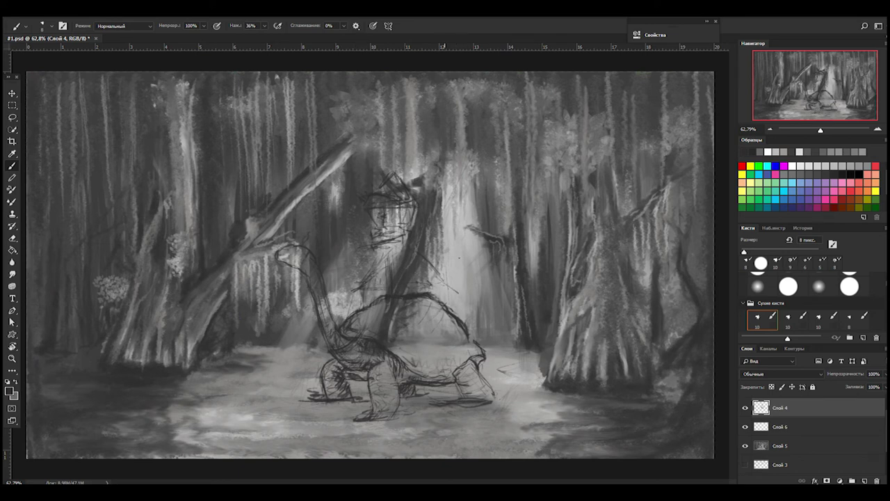
key(e)
key(b)
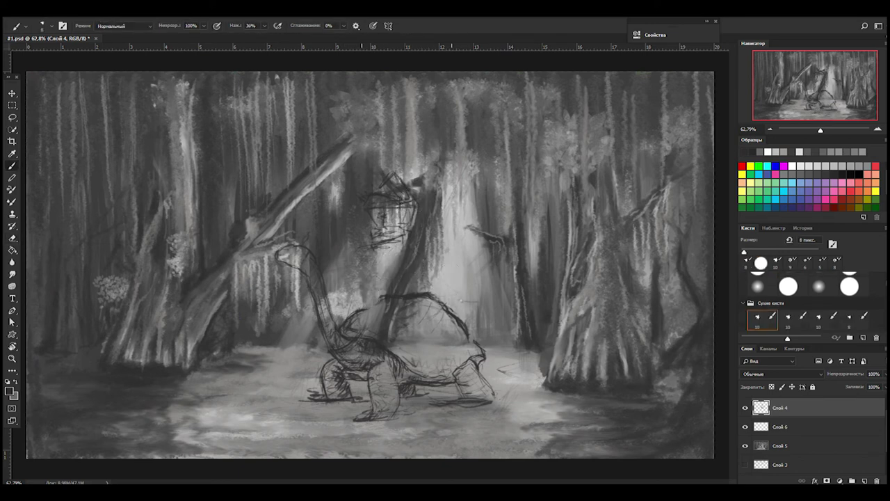
click(746, 446)
Draw a long diagonal pole across the turtle with a loop and vertical marks around it
drag(500, 273, 296, 352)
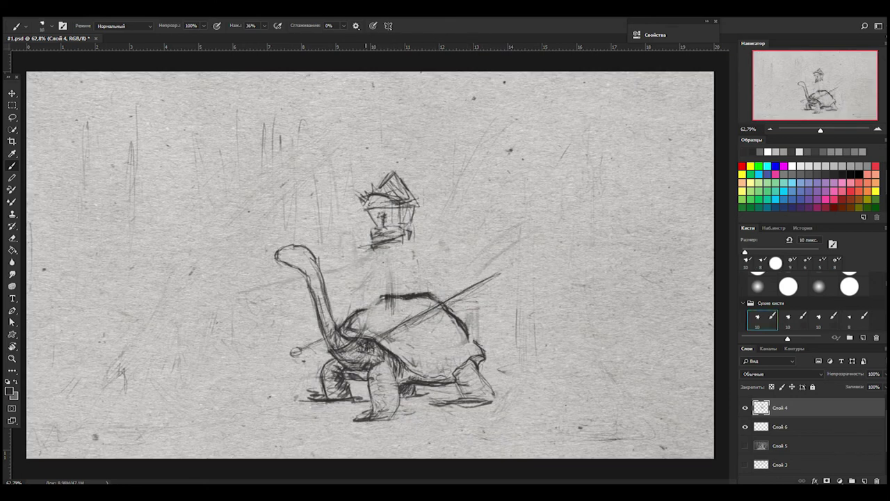
drag(327, 341, 295, 353)
mouse_move(525, 276)
mouse_down()
mouse_move(525, 287)
mouse_move(455, 305)
mouse_up()
drag(443, 259, 442, 300)
mouse_move(403, 261)
mouse_down()
mouse_move(404, 288)
mouse_move(439, 263)
mouse_move(526, 278)
mouse_move(465, 303)
mouse_up()
Outline a box above the shell, extend the pole, and hatch the box
drag(448, 264, 448, 300)
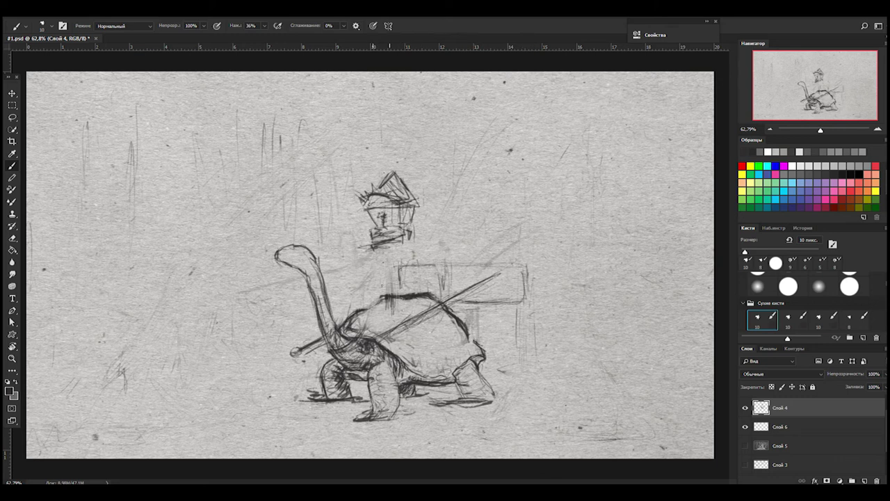
drag(545, 249, 483, 284)
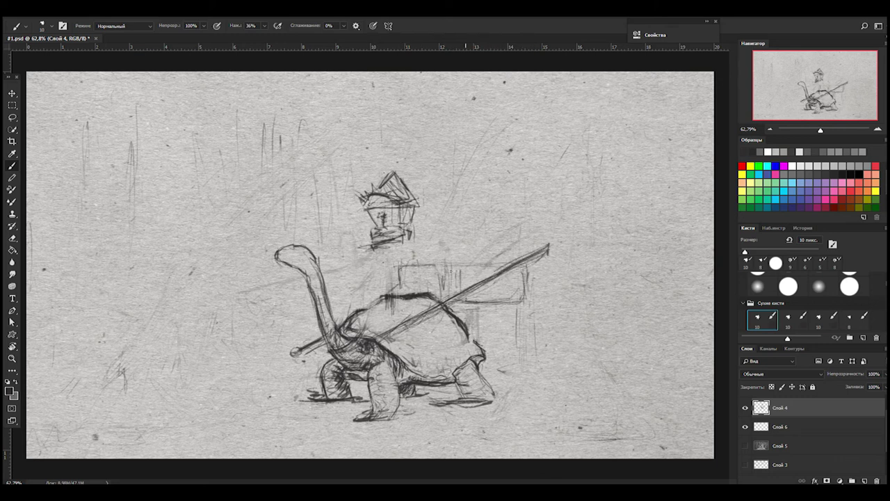
drag(543, 253, 445, 306)
drag(403, 269, 435, 294)
drag(450, 267, 462, 295)
drag(410, 265, 418, 282)
drag(444, 268, 451, 299)
drag(459, 265, 462, 296)
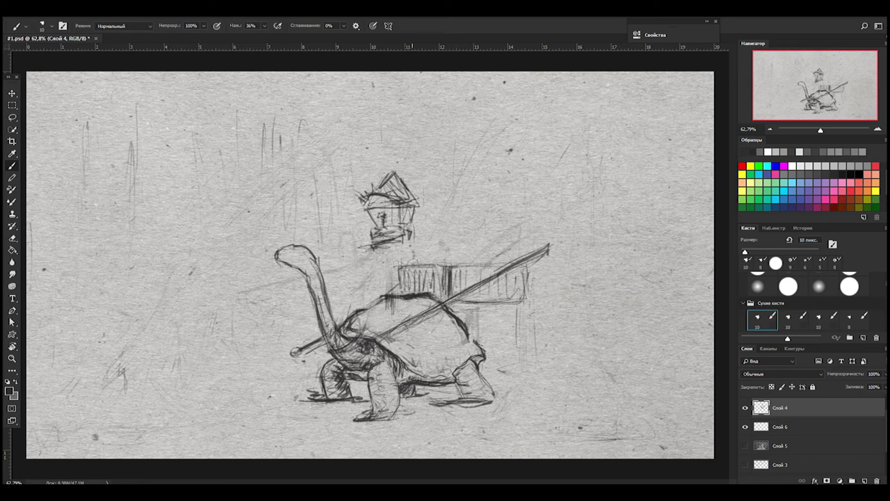
Lighten the figure above the turtle and rework the hatching on the shell and box
drag(414, 174, 365, 261)
mouse_move(374, 334)
mouse_down()
mouse_move(437, 303)
mouse_move(431, 312)
mouse_up()
mouse_move(398, 270)
mouse_down()
mouse_move(450, 306)
mouse_move(438, 306)
mouse_move(444, 297)
mouse_move(526, 301)
mouse_up()
key(e)
key(b)
Draw the hut box's bottom edge and diagonal supports down across the shell
drag(525, 273, 525, 299)
drag(381, 233, 468, 352)
drag(436, 300, 471, 348)
drag(398, 257, 430, 293)
drag(396, 240, 462, 342)
drag(443, 312, 480, 352)
drag(372, 217, 438, 302)
Sketch the tower's lower section, frame lines and a pyramid roof on top
drag(359, 250, 383, 293)
mouse_move(344, 234)
mouse_down()
mouse_move(379, 293)
mouse_move(374, 237)
mouse_move(384, 233)
mouse_up()
mouse_move(393, 195)
mouse_down()
mouse_move(381, 226)
mouse_move(431, 291)
mouse_up()
drag(356, 231, 384, 229)
drag(322, 183, 353, 135)
mouse_move(355, 133)
mouse_down()
mouse_move(394, 188)
mouse_move(311, 195)
mouse_move(397, 192)
mouse_up()
drag(353, 163, 345, 236)
Darken horizontal bands across the tower and draw its long supporting diagonals
drag(400, 228, 327, 237)
drag(398, 210, 402, 252)
drag(345, 174, 380, 224)
drag(306, 170, 352, 246)
mouse_move(327, 199)
mouse_down()
mouse_move(397, 190)
mouse_move(322, 203)
mouse_up()
Refine the shell top, head, neck and front leg, and hatch the tower's lower box
drag(365, 307, 415, 295)
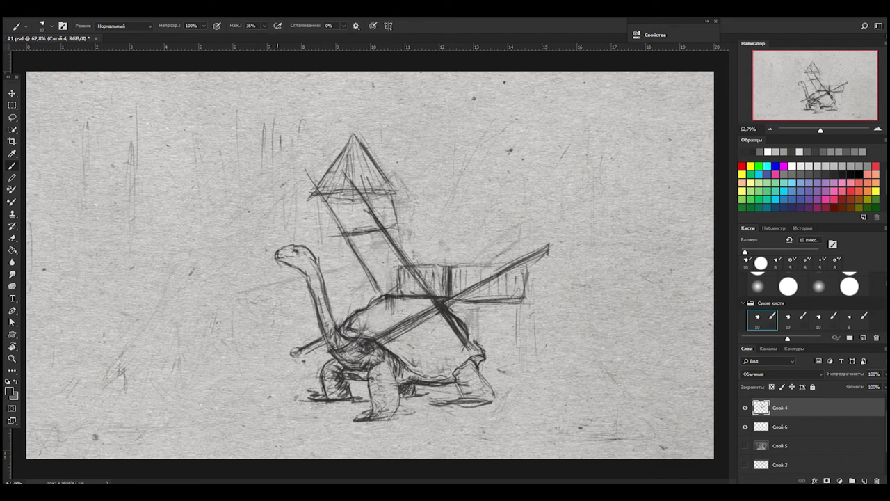
mouse_move(306, 255)
mouse_down()
mouse_move(288, 273)
mouse_move(289, 287)
mouse_move(316, 316)
mouse_up()
drag(382, 376, 370, 404)
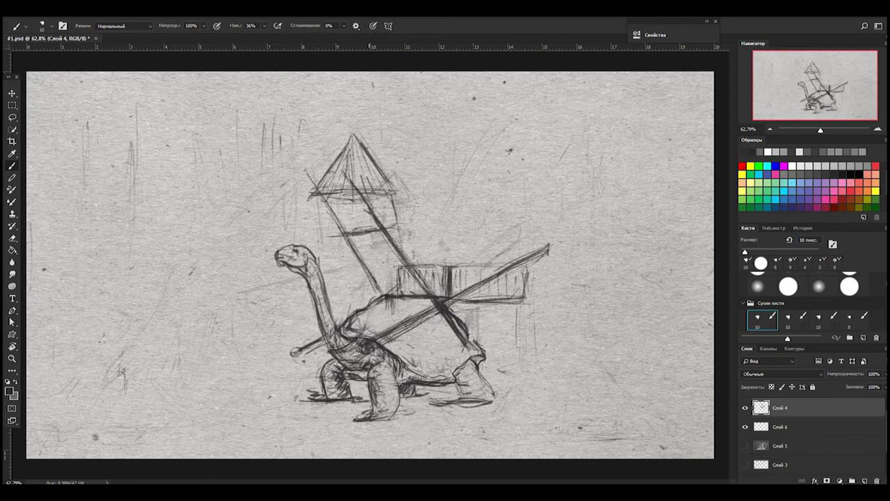
mouse_move(351, 237)
mouse_down()
mouse_move(387, 233)
mouse_move(373, 237)
mouse_up()
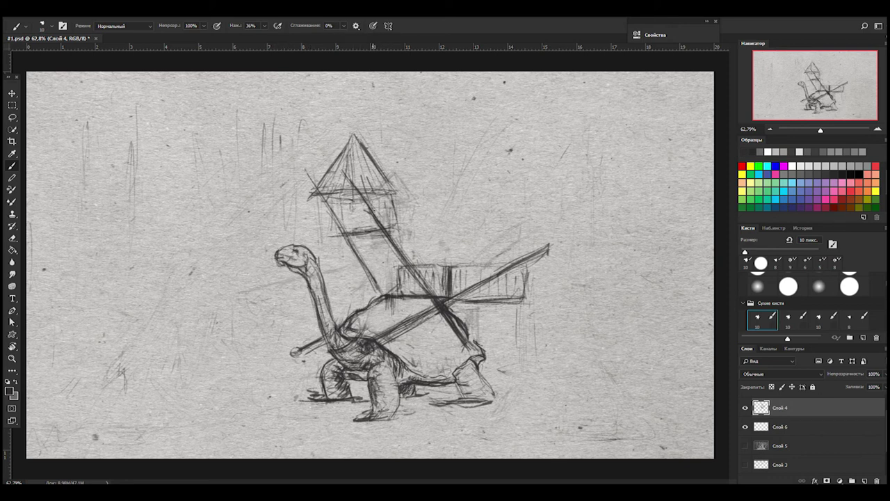
drag(315, 236, 341, 233)
mouse_move(391, 196)
mouse_down()
mouse_move(387, 224)
mouse_move(396, 232)
mouse_move(346, 228)
mouse_move(356, 229)
mouse_move(357, 214)
mouse_move(330, 282)
mouse_up()
mouse_move(353, 232)
mouse_down()
mouse_move(327, 281)
mouse_move(324, 265)
mouse_up()
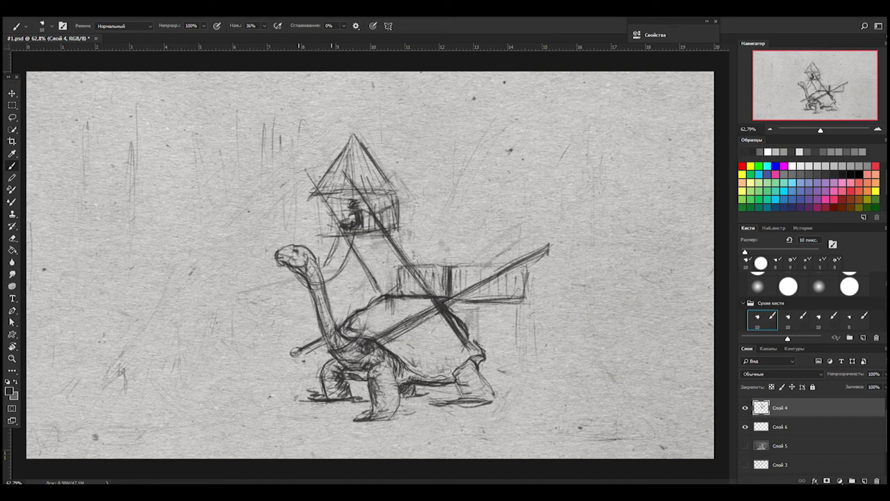
Widen the roof's eaves and lengthen both pyramid roof slopes
mouse_move(374, 174)
mouse_down()
mouse_move(303, 194)
mouse_move(324, 178)
mouse_move(404, 202)
mouse_up()
drag(369, 150, 432, 213)
drag(390, 190, 438, 236)
drag(369, 147, 438, 237)
mouse_move(373, 191)
mouse_down()
mouse_move(310, 175)
mouse_move(303, 189)
mouse_move(297, 179)
mouse_up()
drag(347, 153, 295, 183)
mouse_move(352, 136)
mouse_down()
mouse_move(307, 184)
mouse_move(285, 187)
mouse_move(455, 243)
mouse_move(417, 224)
mouse_move(368, 163)
mouse_up()
Erase the right-slope strokes of the tower roof
key(e)
key(b)
key(e)
drag(440, 240, 407, 184)
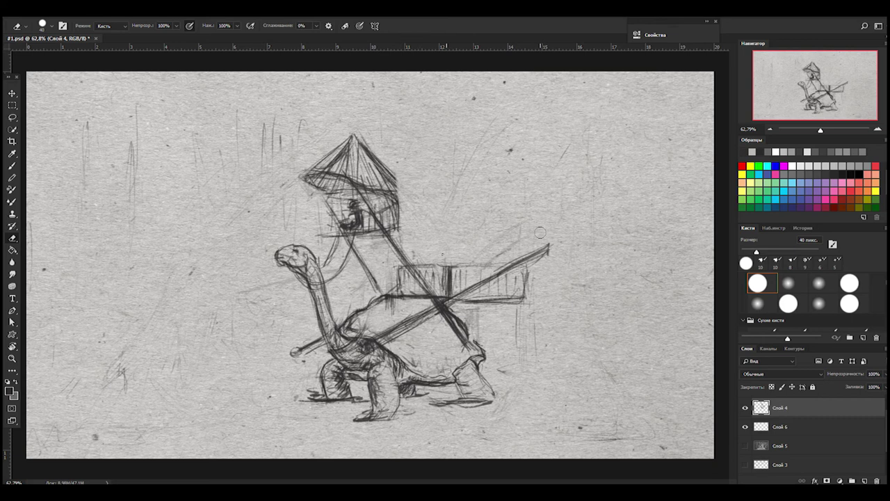
Draw a post and crossbar on the hut, then erase most of the roof and upper hut
key(b)
drag(449, 230, 449, 267)
drag(449, 240, 401, 241)
key(e)
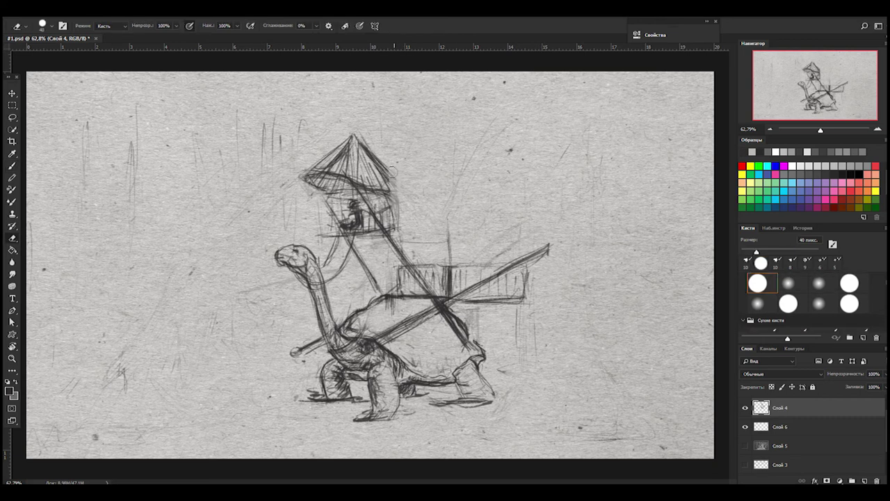
drag(394, 195, 341, 187)
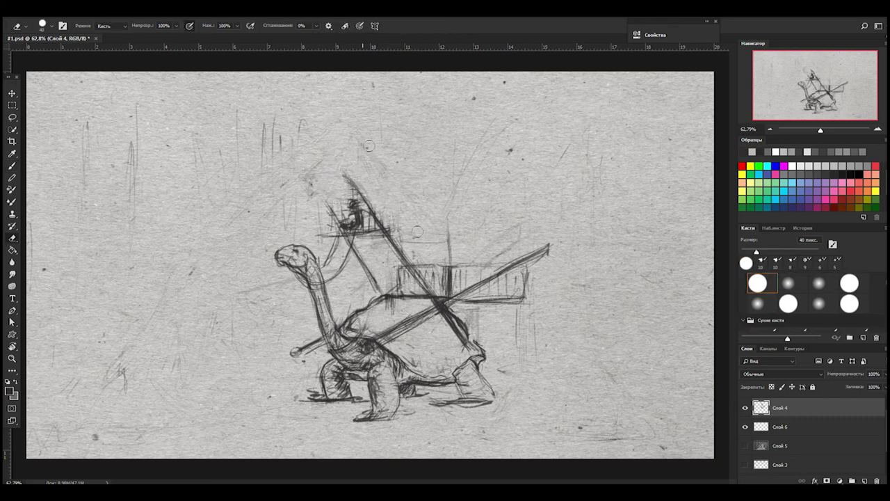
key(b)
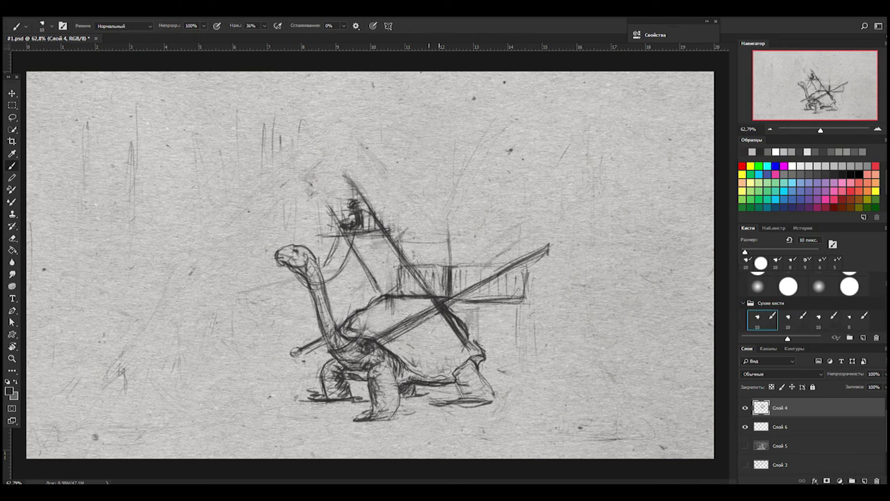
Redraw the hut's right edge, posts and top line
drag(524, 226, 524, 299)
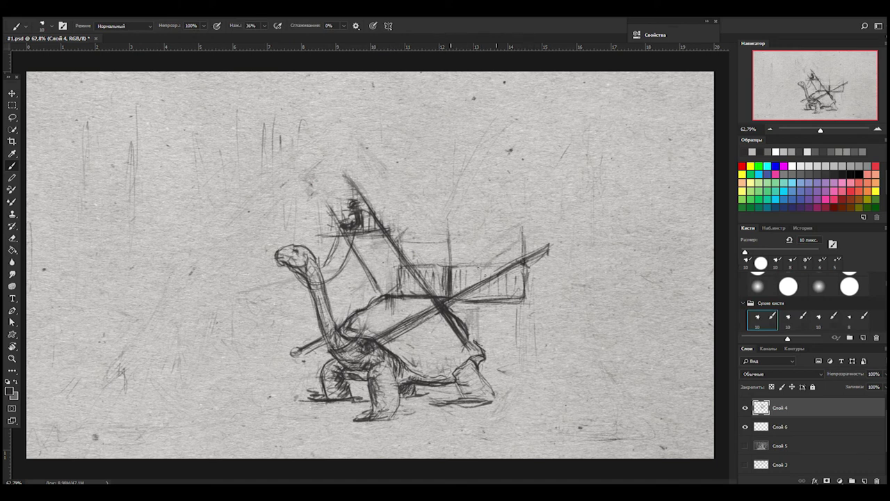
drag(451, 238, 520, 238)
drag(449, 206, 449, 268)
drag(523, 212, 524, 265)
mouse_move(400, 216)
mouse_down()
mouse_move(399, 266)
mouse_move(446, 237)
mouse_up()
Mark the pole tops and draw a sagging roofline strung between them
drag(453, 235, 521, 236)
drag(445, 219, 456, 231)
drag(525, 218, 530, 228)
mouse_move(392, 225)
mouse_down()
mouse_move(404, 236)
mouse_move(512, 238)
mouse_up()
drag(400, 227, 397, 277)
Add detail lines inside the hut, pencil strokes on the shell, and darken the left post
drag(459, 247, 469, 264)
drag(475, 255, 504, 261)
drag(461, 269, 530, 269)
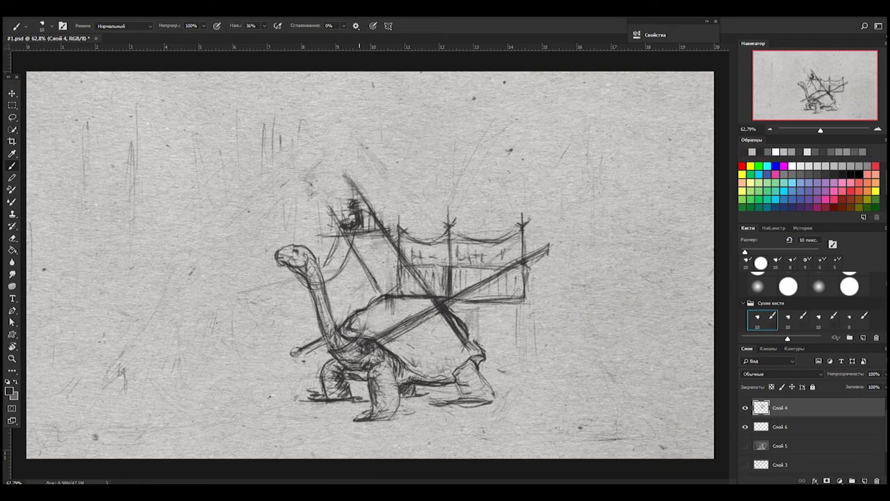
mouse_move(395, 304)
mouse_down()
mouse_move(425, 310)
mouse_move(373, 328)
mouse_up()
mouse_move(399, 270)
mouse_down()
mouse_move(401, 295)
mouse_move(416, 293)
mouse_up()
Lightly erase over the hut post, shell, hut frame and spear line
key(e)
drag(401, 256, 438, 304)
mouse_move(438, 299)
mouse_down()
mouse_move(461, 332)
mouse_move(369, 345)
mouse_up()
drag(493, 258, 530, 278)
mouse_move(452, 252)
mouse_down()
mouse_move(544, 299)
mouse_move(534, 298)
mouse_up()
drag(321, 341, 302, 351)
drag(360, 351, 383, 338)
Darken the turtle's back and front legs and add strokes at the neck base and shoulder
key(b)
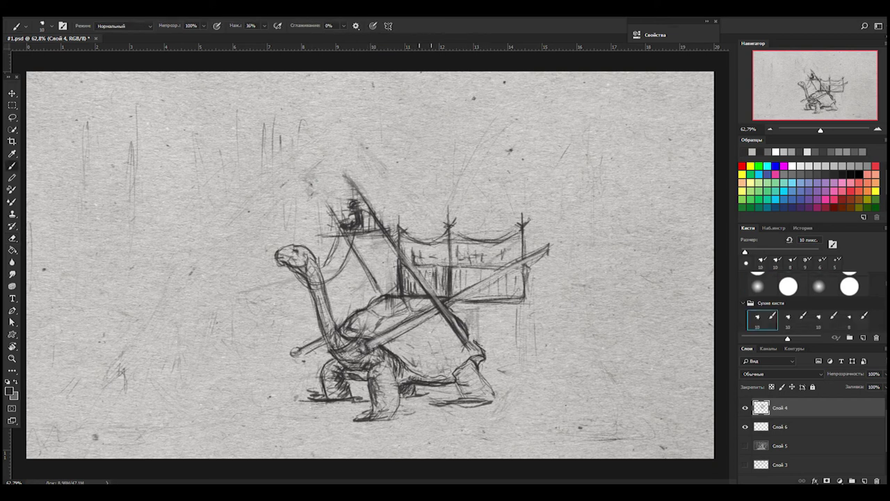
mouse_move(473, 357)
mouse_down()
mouse_move(459, 383)
mouse_move(476, 390)
mouse_up()
drag(394, 365, 397, 411)
drag(348, 385, 352, 399)
drag(402, 359, 398, 375)
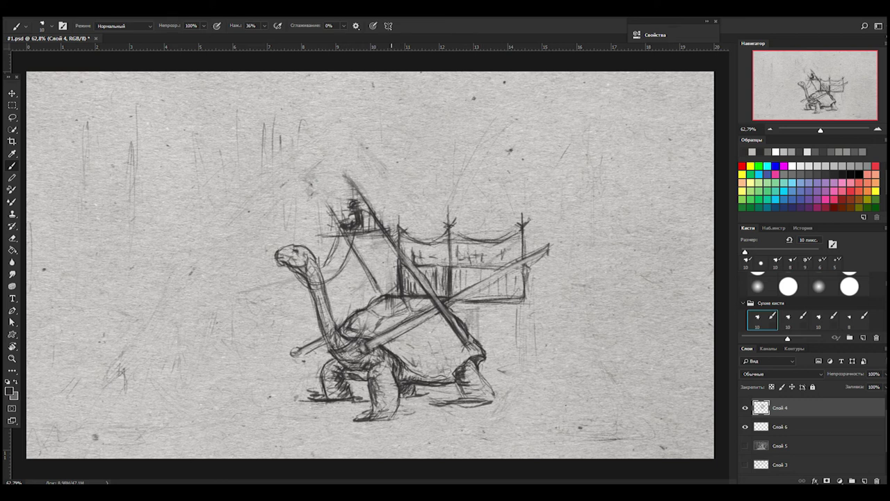
drag(306, 355, 349, 324)
Hatch the turtle's shell, including the area near the neck
key(e)
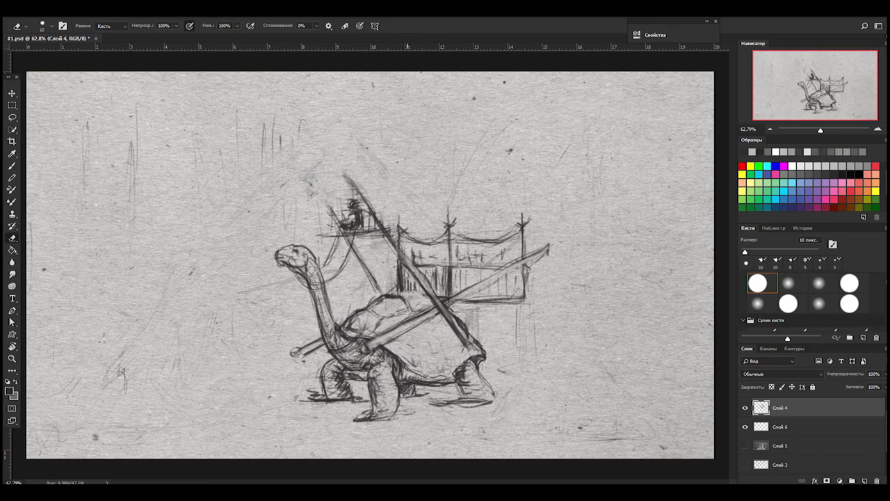
key(b)
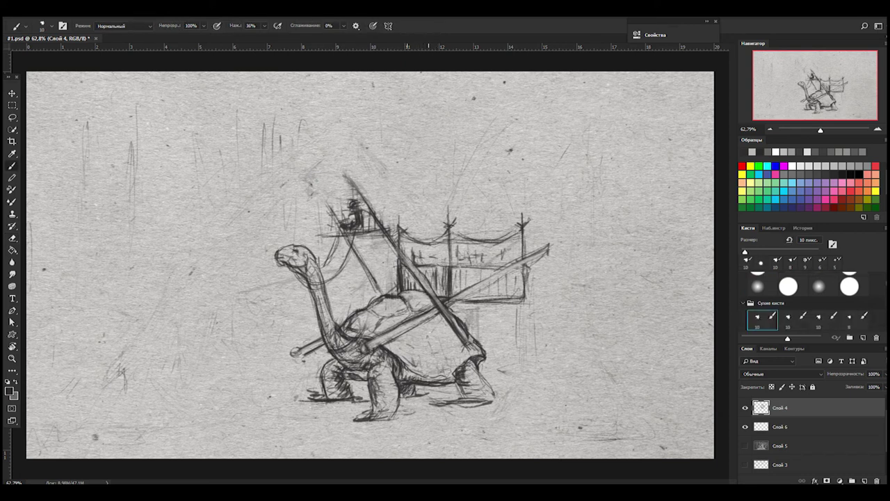
drag(423, 327, 403, 349)
drag(460, 330, 412, 367)
drag(430, 328, 419, 344)
drag(402, 316, 377, 331)
drag(377, 320, 367, 331)
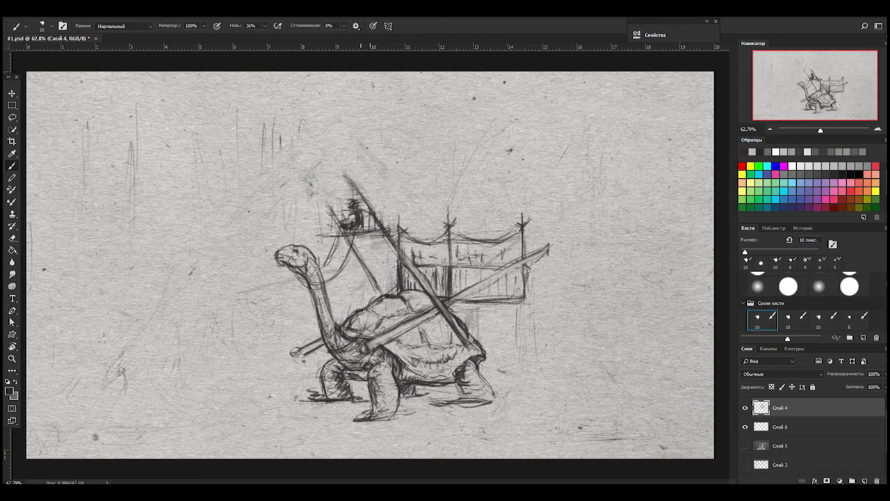
Add vertical and horizontal hatching lines to the hut behind the turtle
drag(409, 274, 406, 286)
mouse_move(446, 276)
mouse_down()
mouse_move(442, 295)
mouse_move(403, 288)
mouse_move(439, 292)
mouse_up()
drag(457, 270, 526, 258)
drag(473, 296, 539, 296)
mouse_move(529, 264)
mouse_down()
mouse_move(548, 249)
mouse_move(488, 284)
mouse_up()
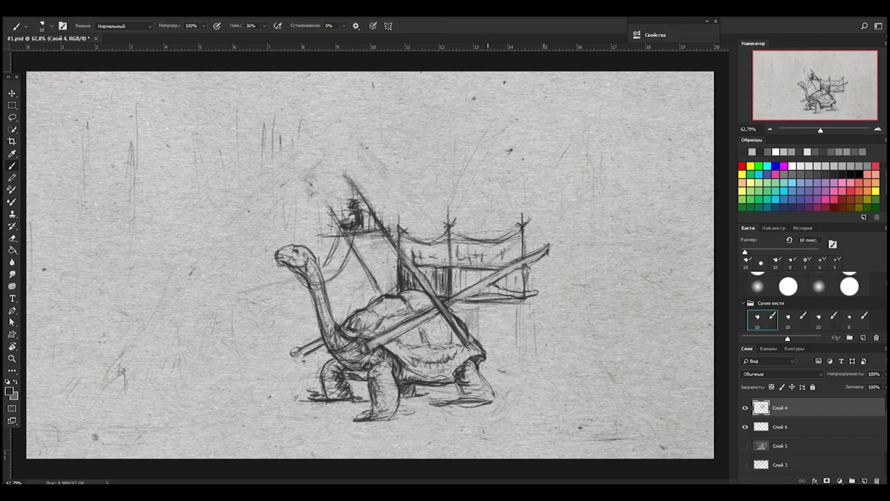
Add small strokes near the shell and darken the strap by the turtle's neck
key(e)
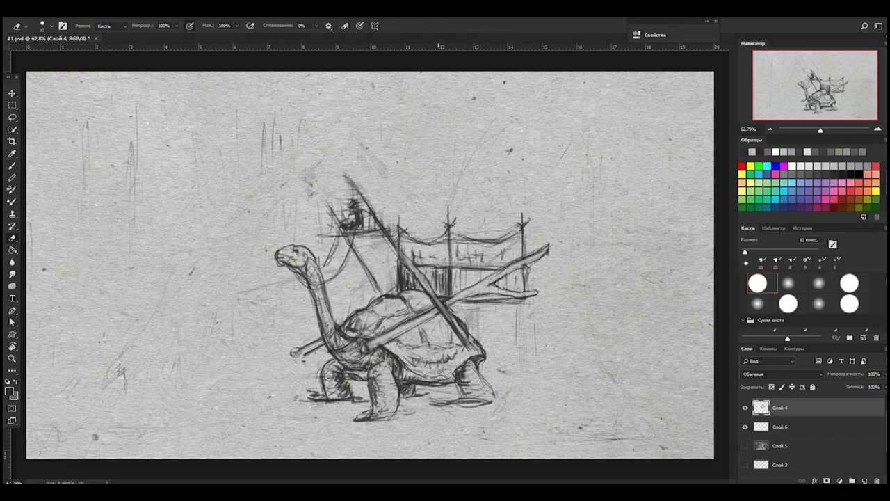
key(b)
mouse_move(401, 329)
mouse_down()
mouse_move(338, 334)
mouse_move(367, 336)
mouse_up()
key(e)
key(b)
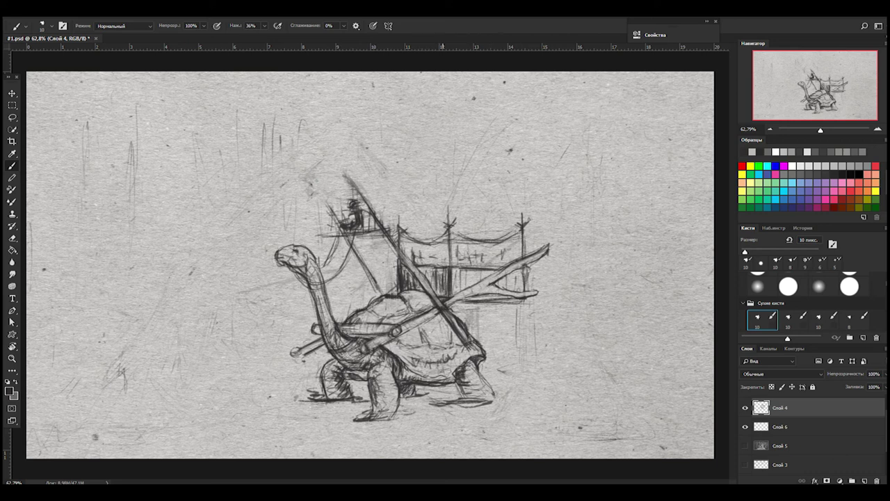
drag(381, 325, 388, 344)
drag(352, 335, 345, 325)
Redraw the right hut's pole and roof, clean up the pole top, and stroke around the rider
drag(407, 247, 532, 217)
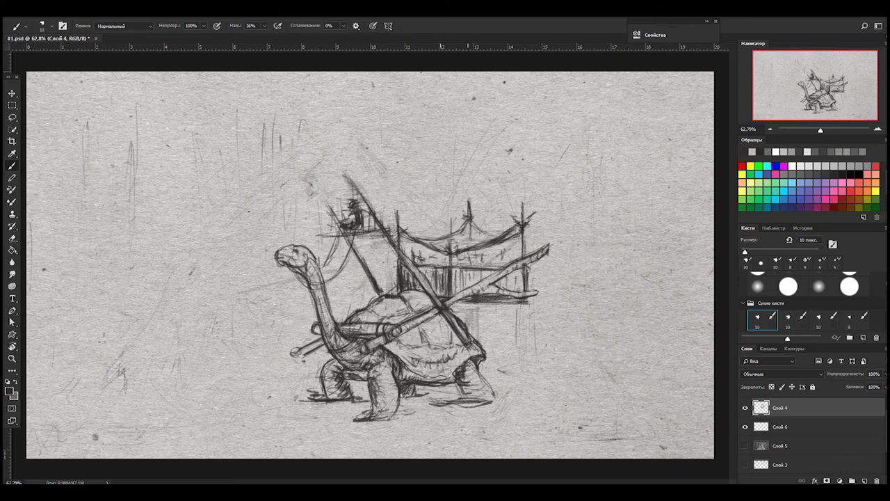
key(e)
mouse_move(347, 178)
mouse_down()
mouse_move(378, 217)
mouse_move(338, 202)
mouse_up()
key(b)
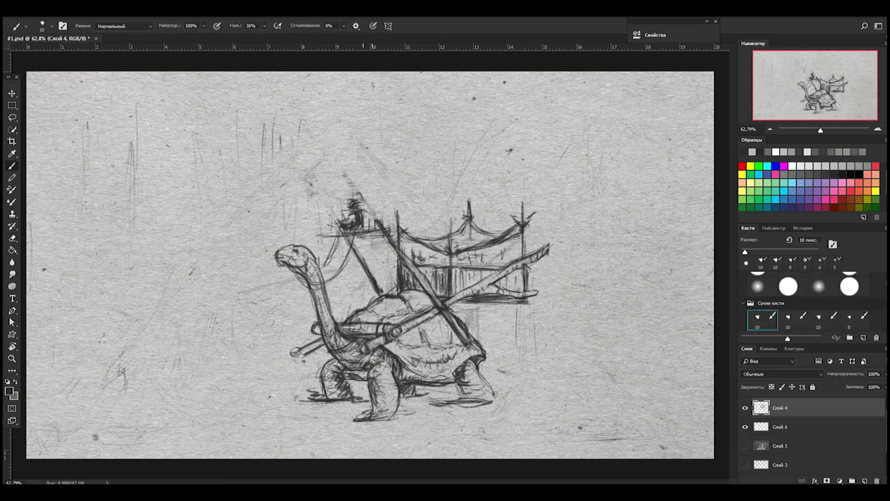
mouse_move(321, 238)
mouse_down()
mouse_move(355, 255)
mouse_move(309, 239)
mouse_move(384, 227)
mouse_up()
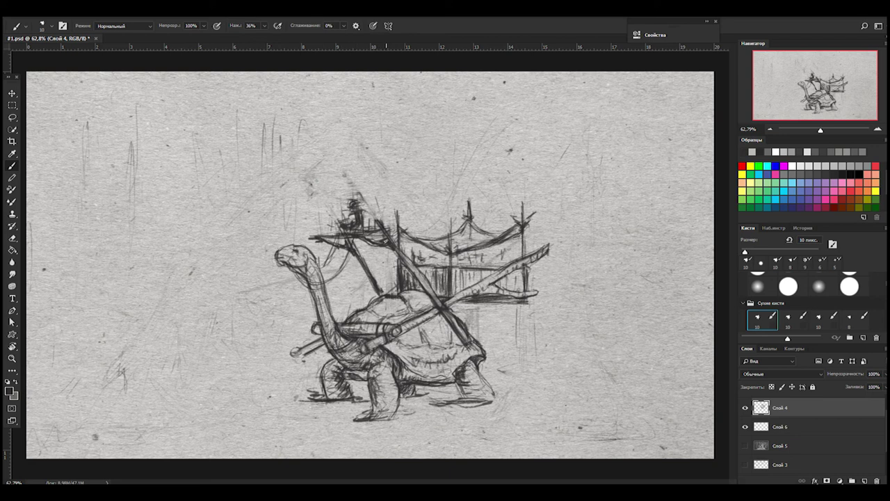
key(e)
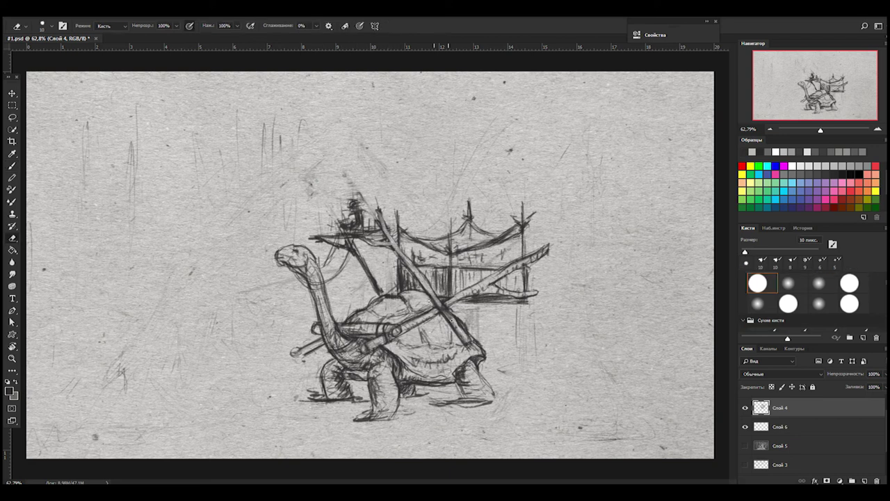
key(b)
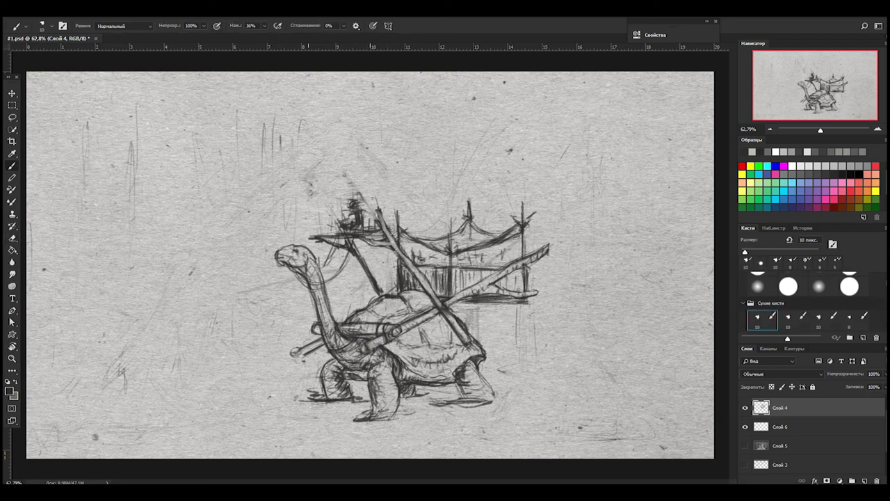
Hatch above the rider and draw a triangular roof, erasing excess hatching
drag(369, 174, 358, 199)
drag(328, 196, 336, 213)
drag(326, 179, 305, 196)
mouse_move(362, 167)
mouse_down()
mouse_move(341, 189)
mouse_move(298, 205)
mouse_move(389, 198)
mouse_up()
mouse_move(327, 185)
mouse_down()
mouse_move(373, 159)
mouse_move(389, 195)
mouse_up()
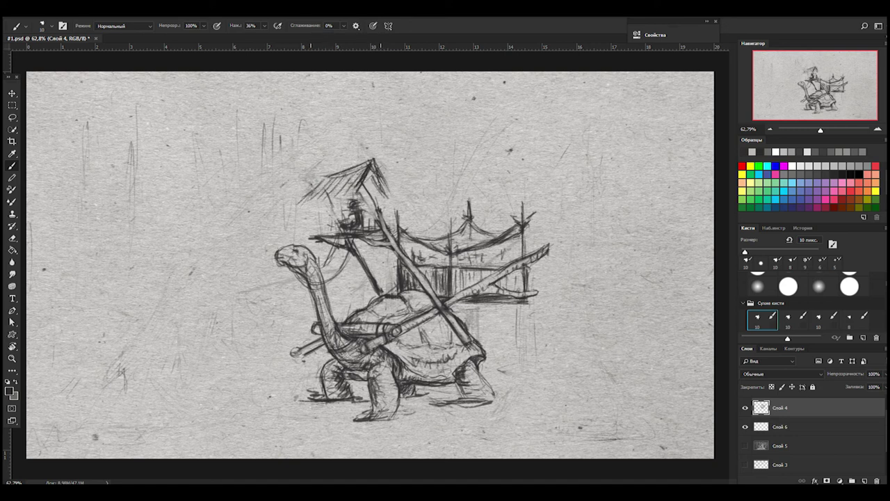
key(e)
mouse_move(363, 167)
mouse_down()
mouse_move(323, 192)
mouse_move(359, 186)
mouse_move(379, 198)
mouse_move(386, 233)
mouse_up()
Rework the roof apex strokes and add strokes around and beside the rider
key(b)
key(e)
drag(388, 202, 371, 160)
key(b)
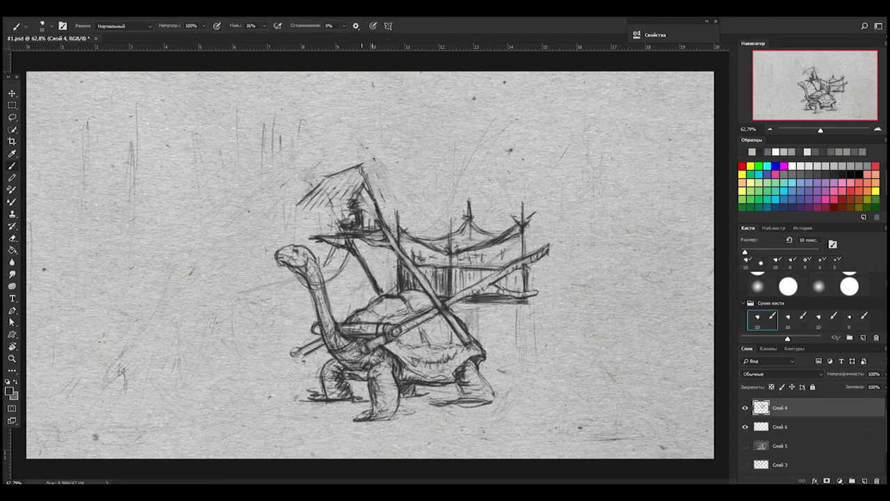
drag(331, 209, 335, 233)
drag(363, 234, 380, 225)
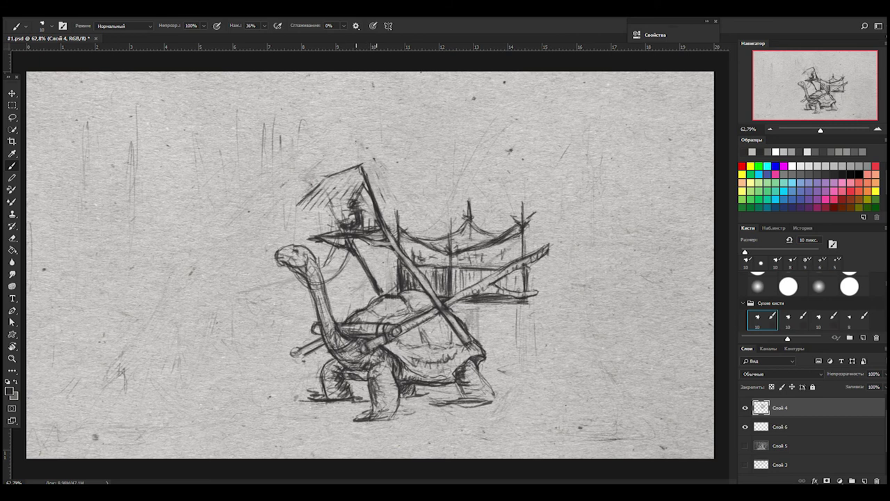
Darken the roof's right slope, hatch its left slope, and zoom out to the whole picture
mouse_move(362, 164)
mouse_down()
mouse_move(351, 198)
mouse_move(396, 206)
mouse_up()
drag(341, 202, 300, 211)
drag(338, 179, 295, 216)
key(z)
alt+click(356, 236)
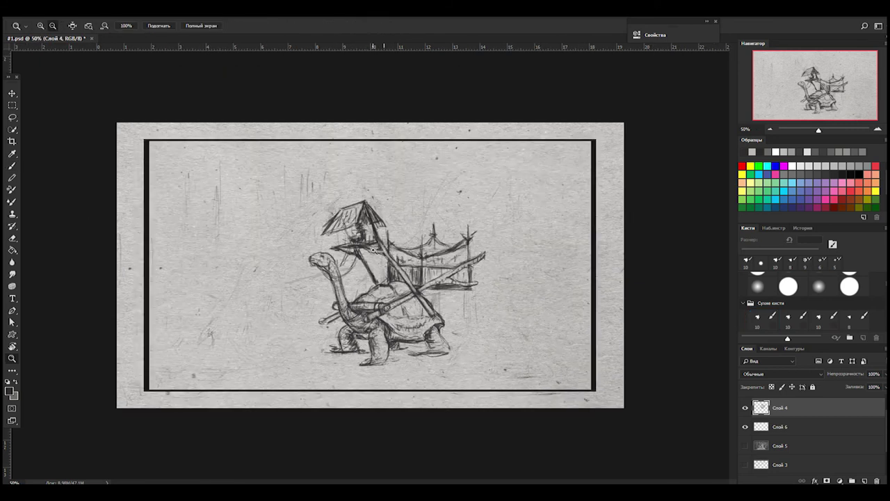
Hatch the roof's left side and edge and add a pole rising from its peak
key(b)
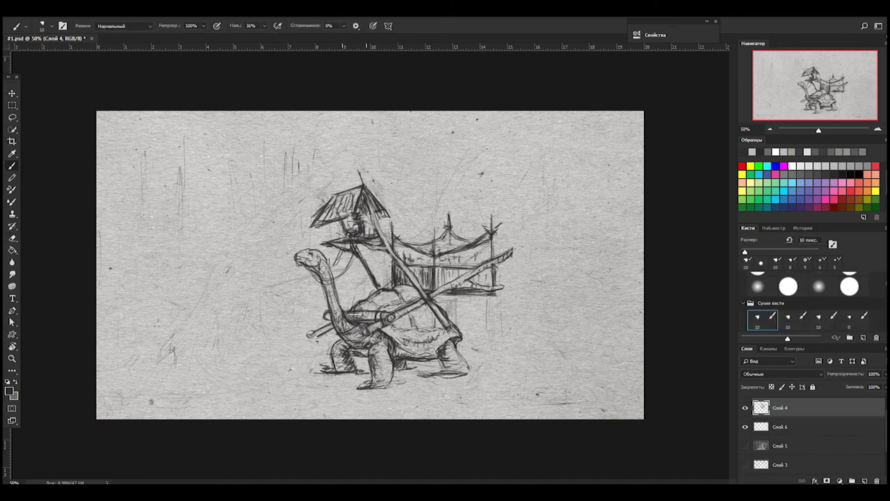
drag(355, 186, 321, 202)
drag(362, 179, 353, 163)
drag(323, 199, 306, 206)
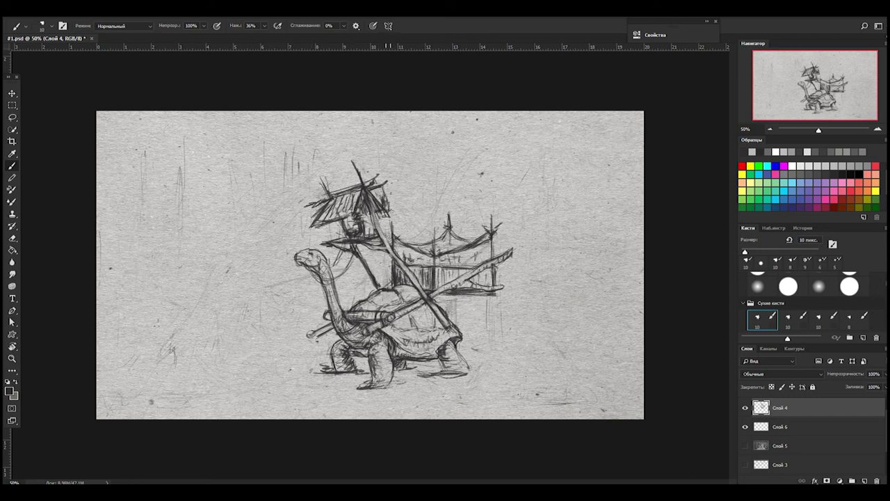
key(e)
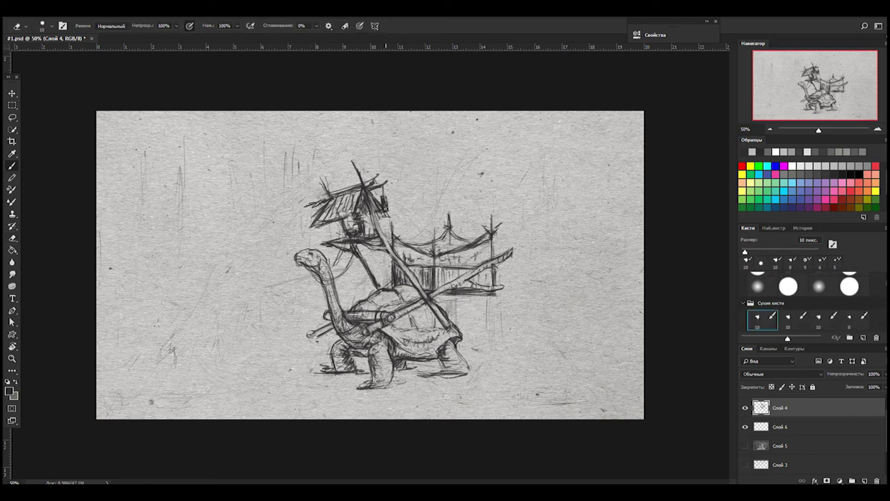
key(b)
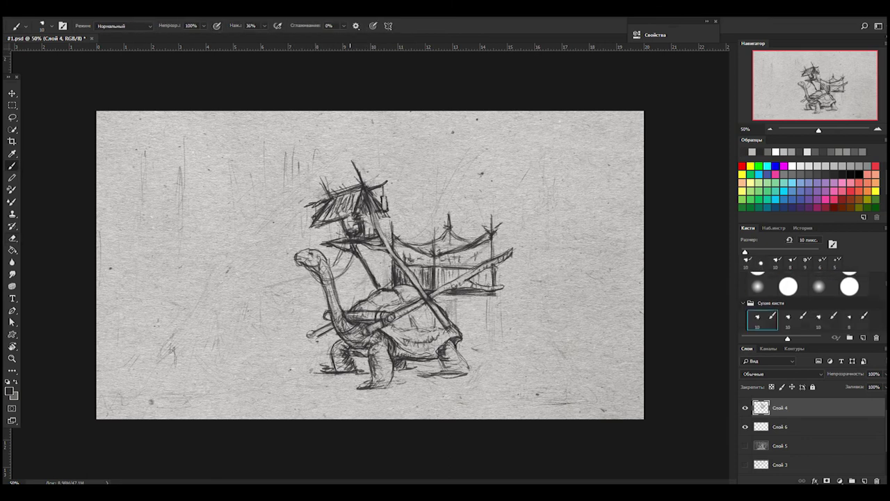
key(e)
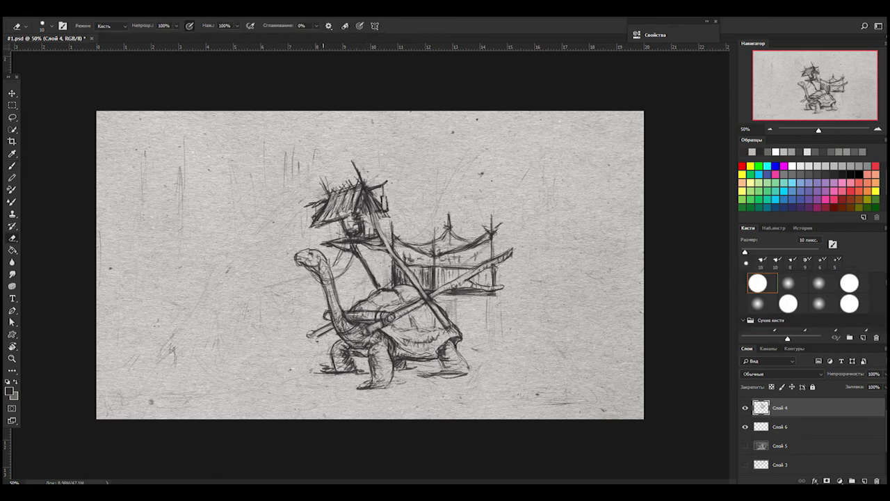
key(b)
Add strokes near and below the shell railing and marks by the rider's hanging strings
drag(416, 241, 453, 232)
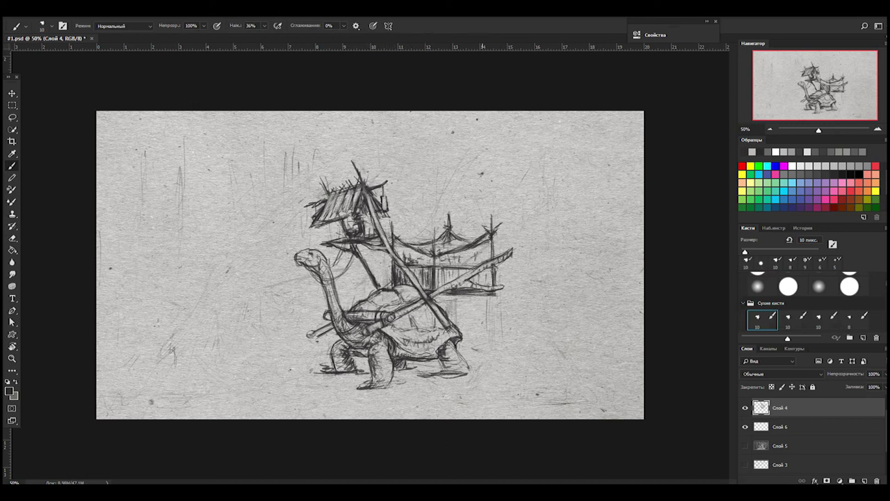
mouse_move(493, 299)
mouse_down()
mouse_move(446, 312)
mouse_move(435, 301)
mouse_move(467, 337)
mouse_up()
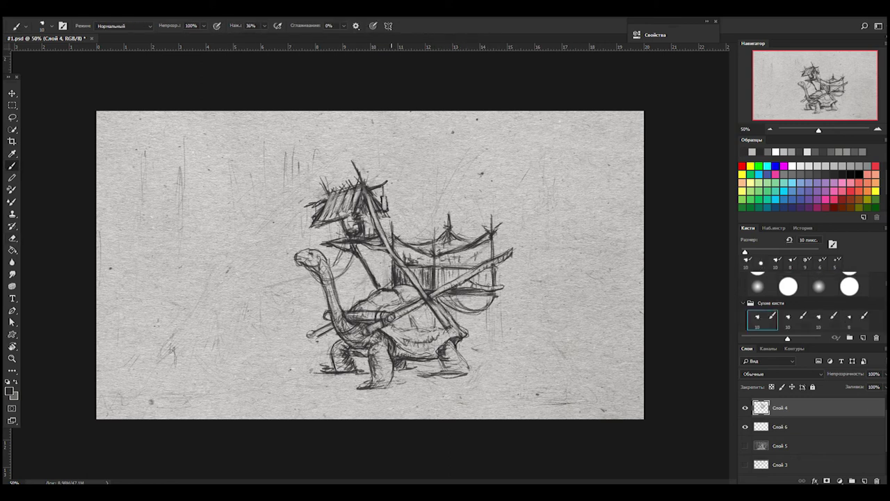
key(e)
key(b)
drag(358, 255, 345, 266)
key(e)
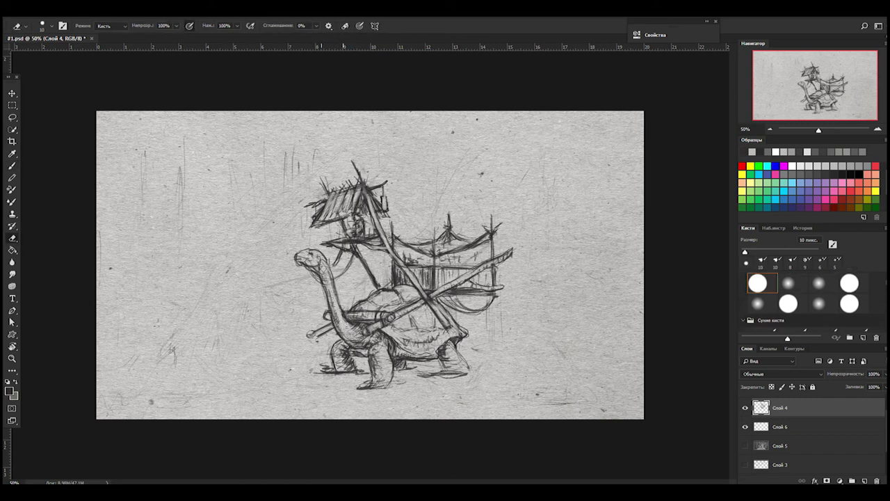
key(b)
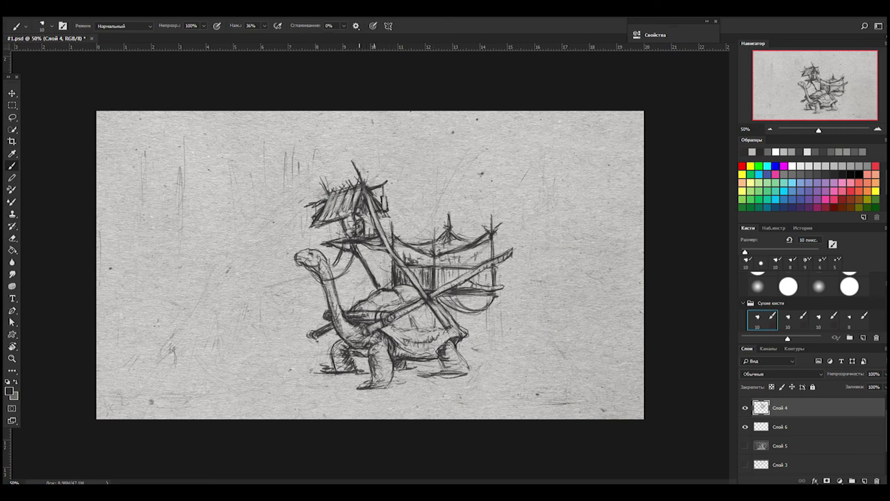
key(e)
key(b)
Add vertical strokes on the rider's body, the hut and the shell, then show the forest background layer
drag(368, 246, 369, 269)
drag(370, 271, 372, 289)
drag(380, 256, 379, 290)
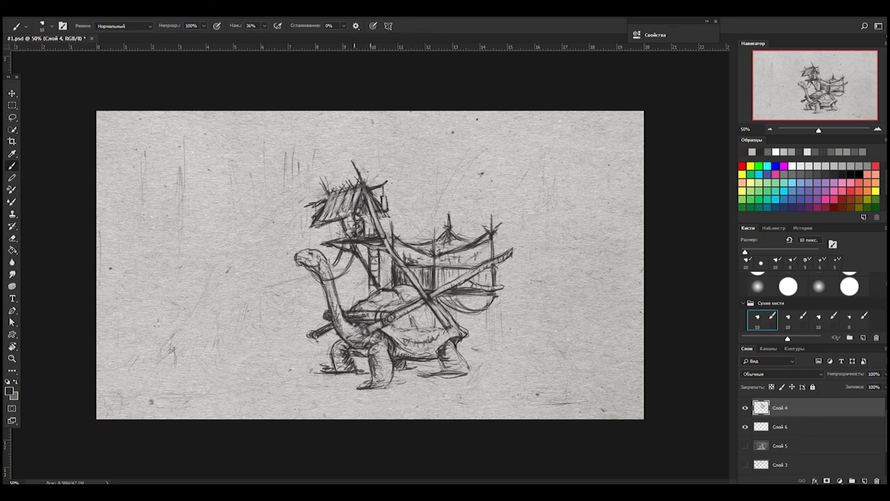
drag(437, 269, 438, 292)
drag(425, 278, 426, 288)
drag(416, 319, 420, 329)
click(746, 445)
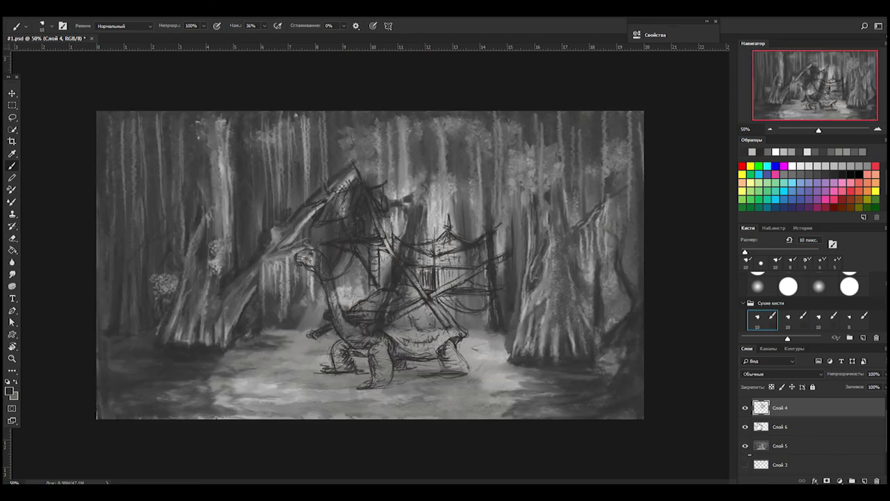
Show and select layer Слой 6, then paint light strokes over the turtle's head and neck at 30 px
click(745, 426)
click(779, 426)
key(bracketright)
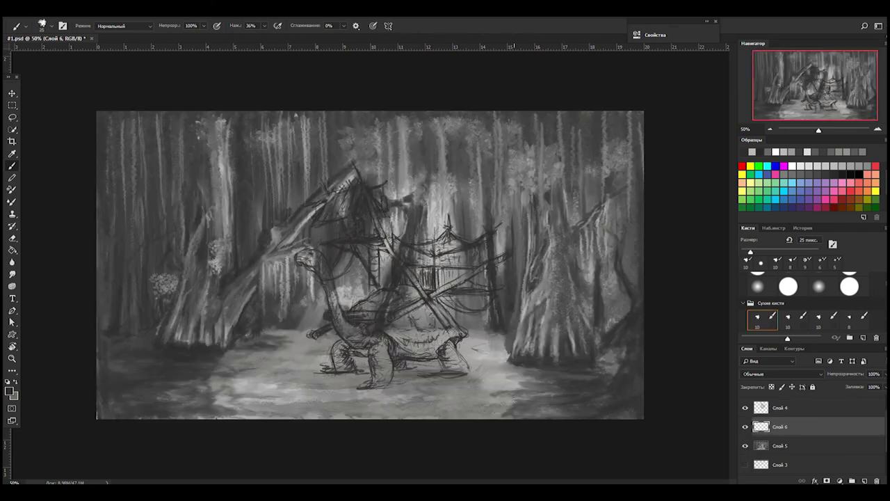
key(bracketright)
mouse_move(300, 255)
mouse_down()
mouse_move(319, 262)
mouse_move(346, 332)
mouse_move(357, 334)
mouse_move(344, 314)
mouse_up()
Paint light strokes over the rider's roof and vertical hatching into the right hut at 15-20 px
key(bracketleft)
key(bracketleft)
key(bracketleft)
mouse_move(350, 189)
mouse_down()
mouse_move(327, 224)
mouse_move(334, 203)
mouse_move(367, 200)
mouse_move(460, 331)
mouse_up()
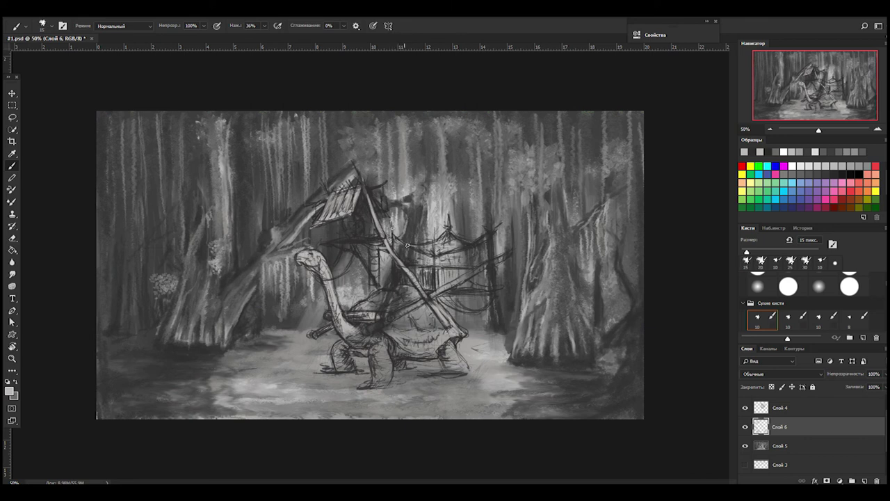
drag(451, 244, 496, 229)
key(bracketright)
drag(391, 273, 495, 288)
drag(478, 253, 481, 289)
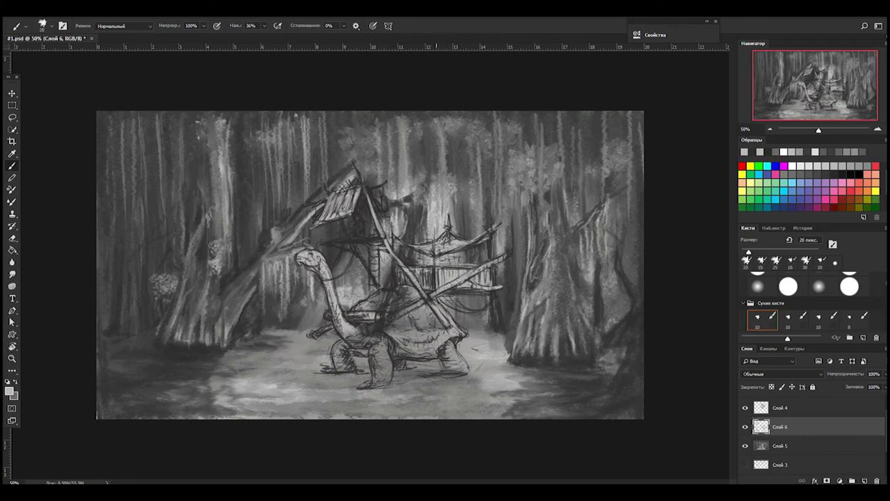
drag(494, 235, 493, 257)
Paint light shading over the turtle's front legs, body, shell and back leg with 30-45 px brushes
key(bracketleft)
key(bracketright)
key(bracketright)
key(bracketright)
mouse_move(333, 338)
mouse_down()
mouse_move(350, 369)
mouse_move(382, 376)
mouse_up()
drag(371, 337, 402, 381)
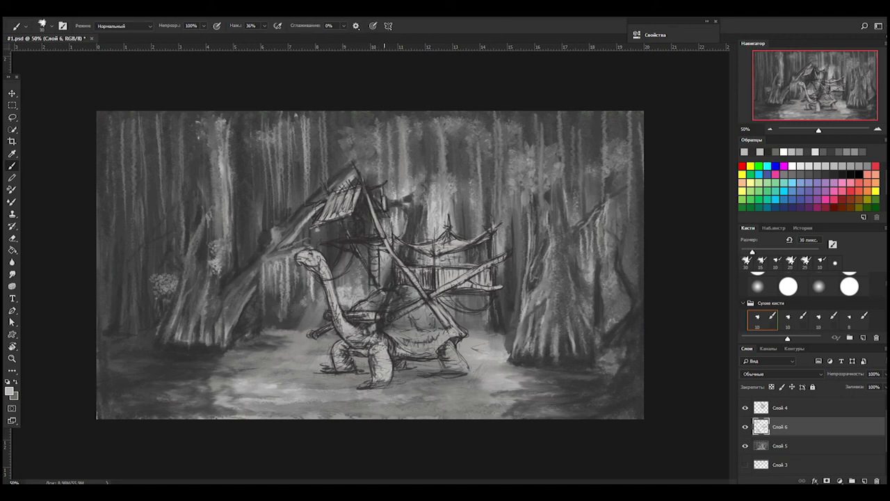
drag(431, 334, 449, 368)
drag(395, 295, 432, 331)
key(bracketright)
drag(358, 306, 431, 327)
drag(372, 289, 367, 348)
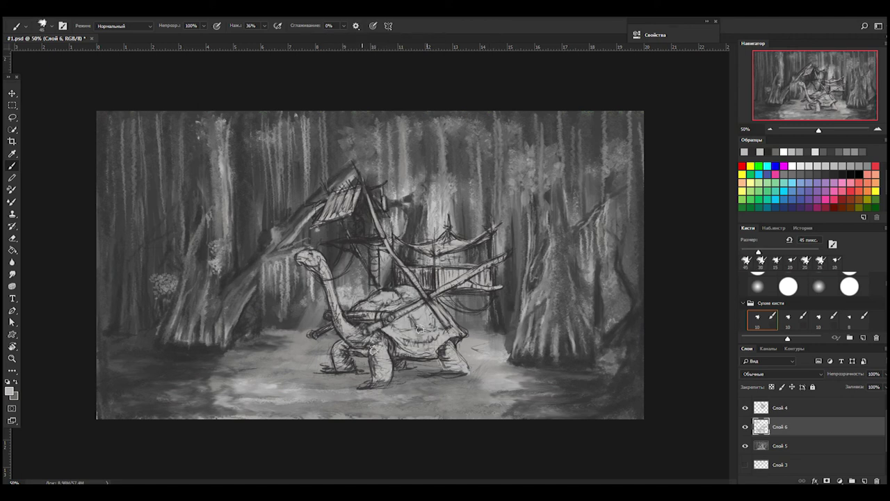
key(bracketleft)
key(bracketleft)
key(bracketleft)
key(bracketleft)
key(bracketleft)
key(bracketleft)
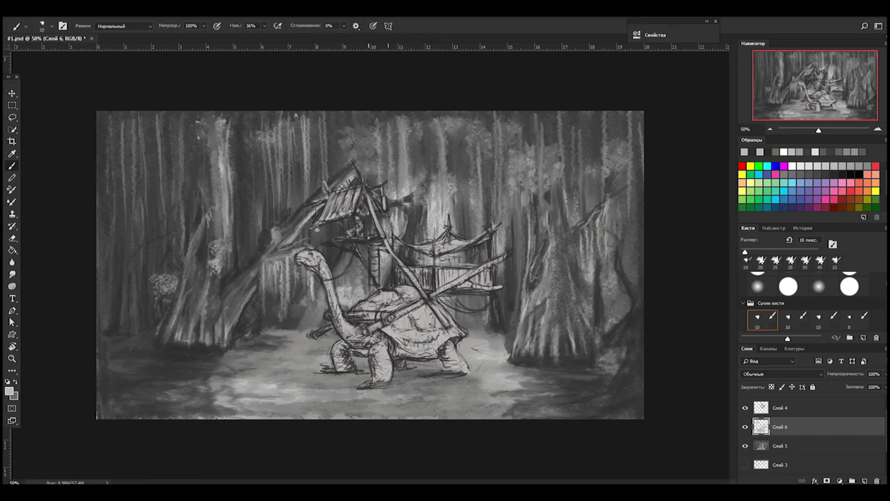
Sample greys from the painting and darken around the turtle's front leg and chest
alt+click(510, 343)
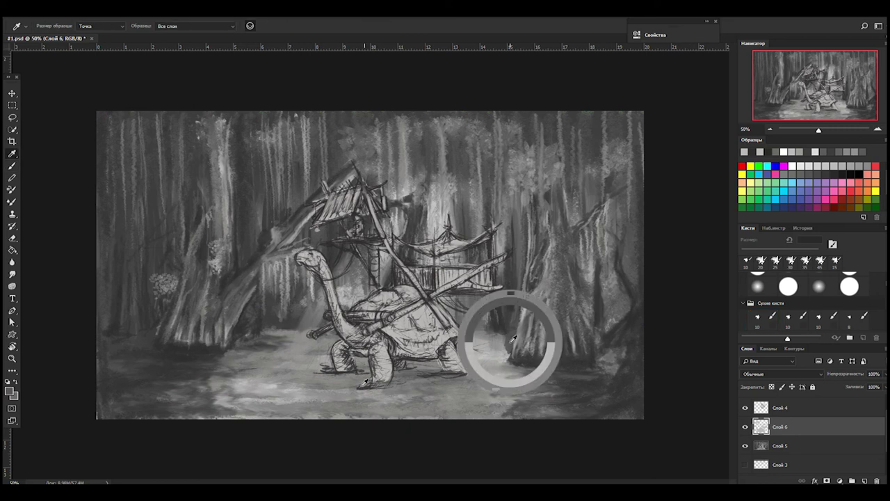
key(bracketright)
key(bracketright)
key(bracketright)
alt+click(525, 374)
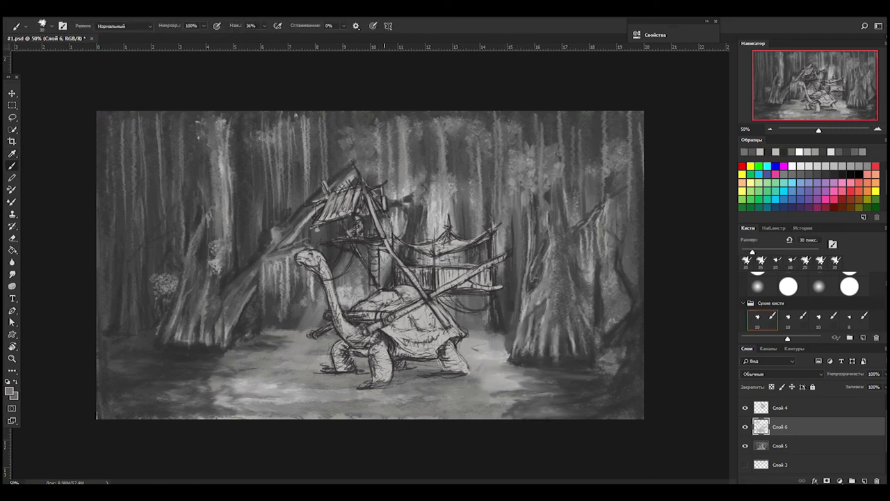
drag(342, 344, 337, 369)
mouse_move(362, 307)
mouse_down()
mouse_move(334, 340)
mouse_move(351, 358)
mouse_up()
drag(393, 299, 361, 351)
Darken the top and middle of the shell and add 10 px dark details on the hut structure
drag(418, 292, 372, 299)
mouse_move(428, 307)
mouse_down()
mouse_move(386, 335)
mouse_move(445, 313)
mouse_move(428, 351)
mouse_up()
mouse_move(480, 272)
mouse_down()
mouse_move(438, 291)
mouse_move(431, 281)
mouse_up()
mouse_move(498, 227)
mouse_down()
mouse_move(414, 252)
mouse_move(405, 293)
mouse_up()
key(bracketleft)
key(bracketleft)
drag(382, 197, 367, 234)
drag(394, 241, 384, 257)
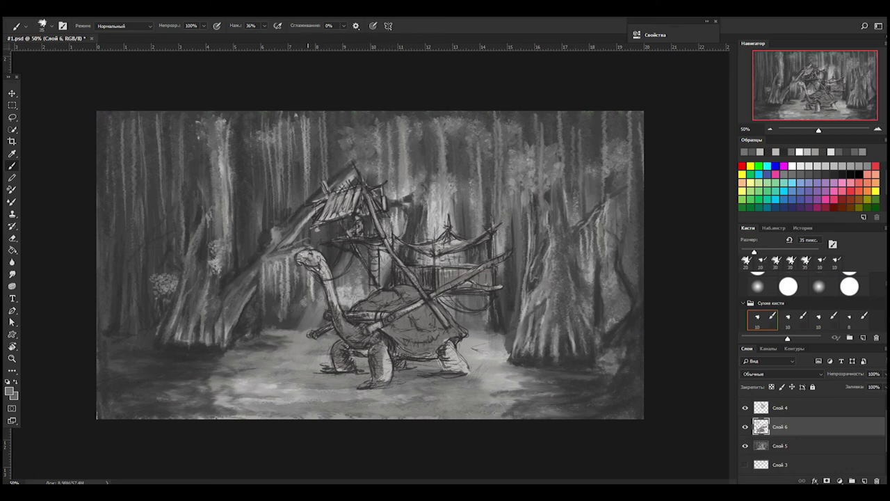
Pick a new grey and darken the front legs, shell top, shelter pole and rear leg
key(e)
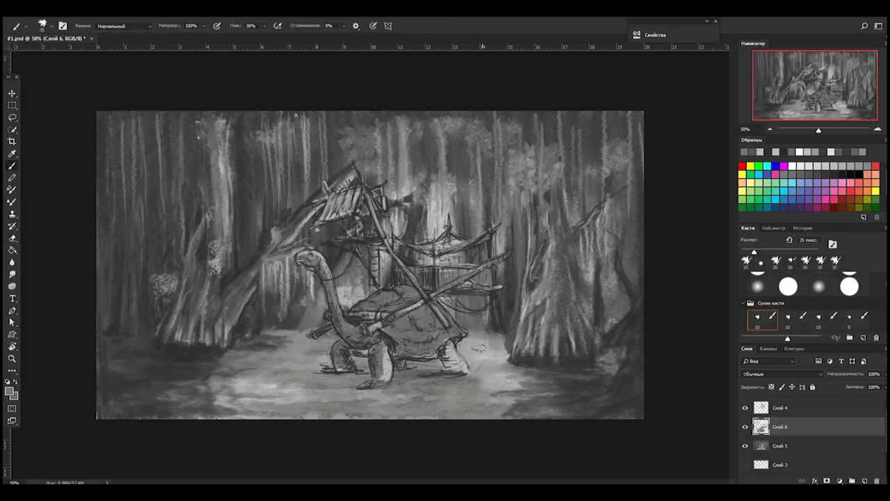
key(i)
click(618, 229)
key(b)
mouse_move(348, 327)
mouse_down()
mouse_move(347, 359)
mouse_move(381, 370)
mouse_move(369, 365)
mouse_move(428, 352)
mouse_move(407, 320)
mouse_move(439, 341)
mouse_move(371, 298)
mouse_move(394, 307)
mouse_move(400, 298)
mouse_up()
drag(329, 283, 332, 312)
drag(298, 255, 315, 269)
drag(400, 276, 488, 290)
key(bracketright)
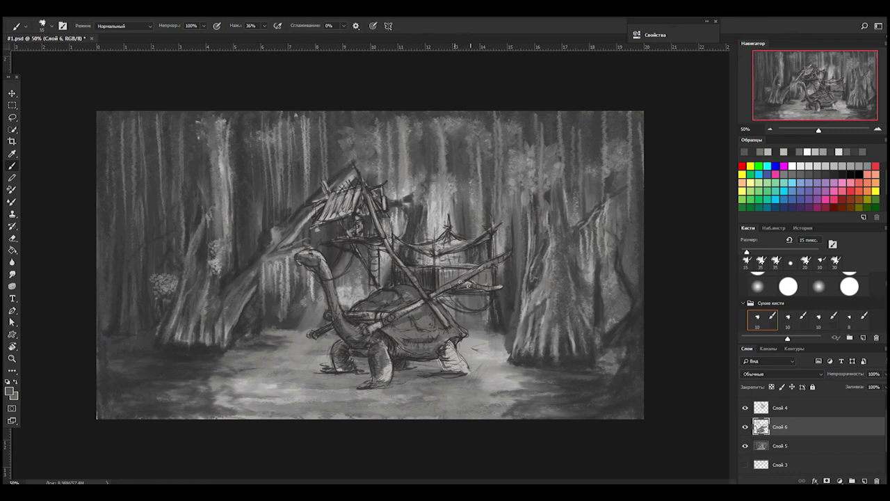
drag(445, 344, 461, 374)
Sample a darker grey from the turtle and darken its legs
key(i)
click(416, 329)
key(b)
drag(387, 348, 386, 384)
drag(453, 347, 456, 358)
drag(340, 355, 341, 371)
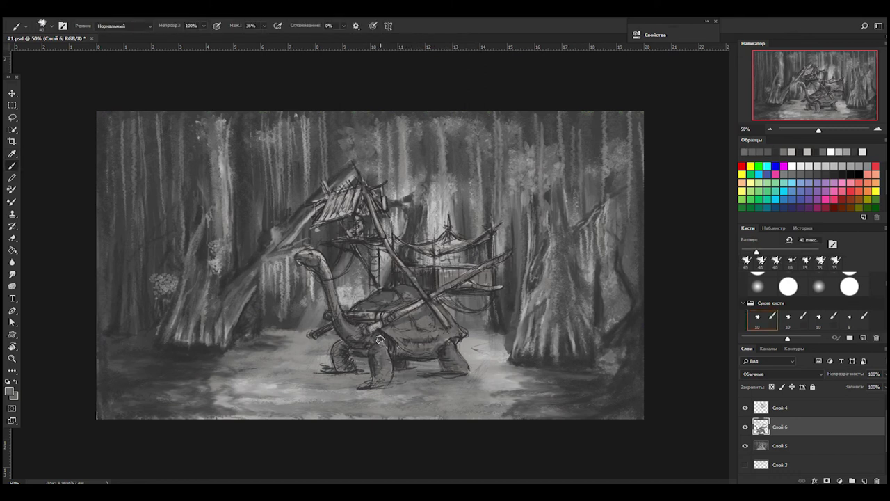
Sample another tone and add small detail strokes, ending with a 10 px brush
alt+click(373, 314)
key(bracketleft)
key(bracketleft)
drag(334, 291, 338, 318)
key(bracketleft)
drag(356, 182, 365, 164)
key(bracketright)
drag(459, 237, 468, 242)
key(bracketleft)
key(bracketleft)
key(bracketleft)
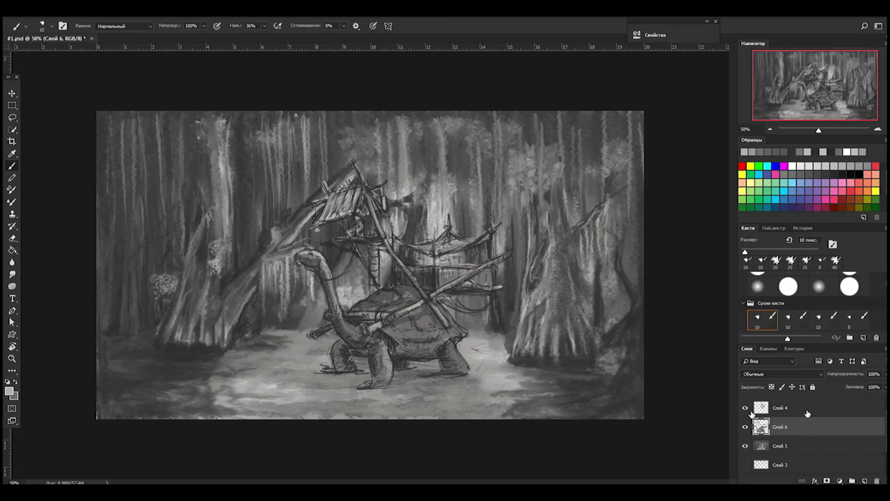
Add a new layer and paint light highlights on the right roof beams and roof top
key(ctrl+shift+alt+n)
key(bracketright)
drag(480, 264, 508, 253)
key(bracketleft)
mouse_move(365, 188)
mouse_down()
mouse_move(362, 179)
mouse_move(387, 181)
mouse_up()
mouse_move(315, 221)
mouse_down()
mouse_move(328, 198)
mouse_move(361, 185)
mouse_up()
Resample colours from the painting and fine-tune the brush size between 8 and 25 px
key(bracketright)
key(bracketright)
key(bracketleft)
key(bracketleft)
key(bracketleft)
key(bracketright)
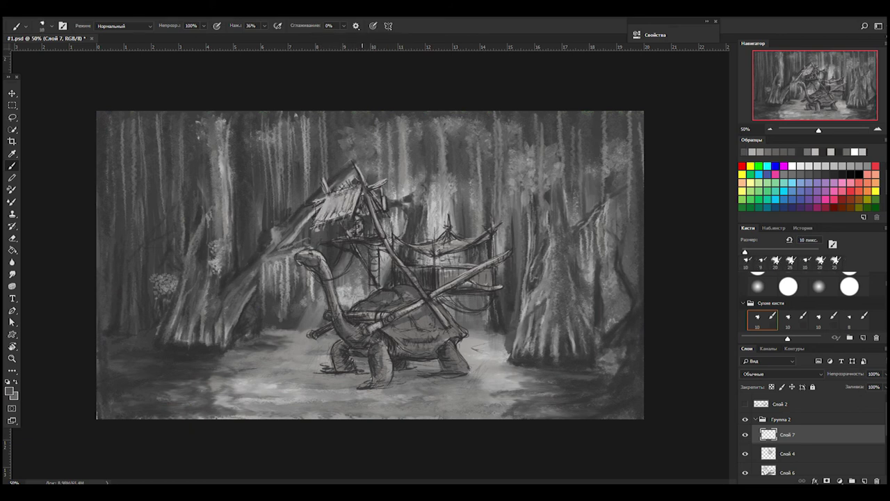
alt+click(388, 291)
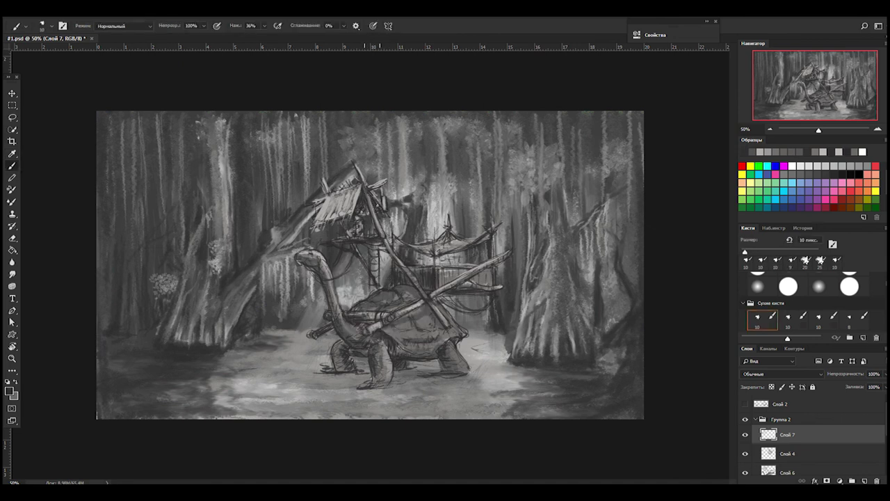
key(bracketright)
key(bracketright)
key(bracketright)
key(bracketleft)
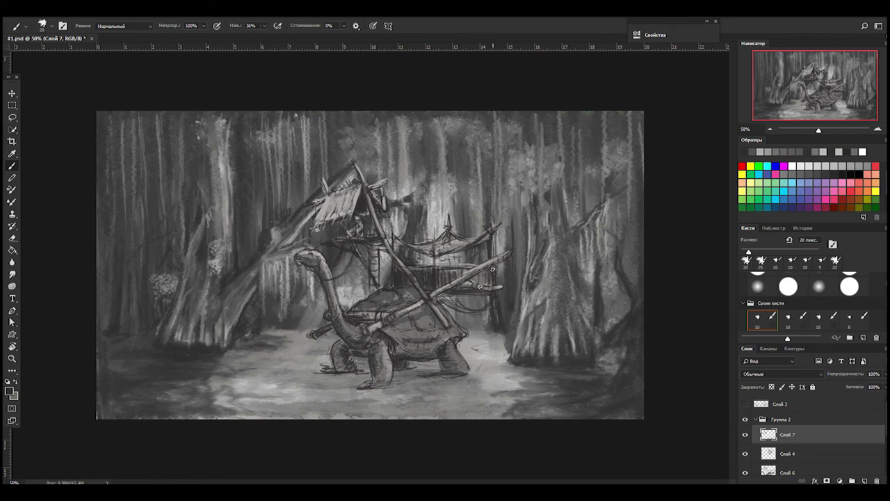
key(bracketleft)
key(bracketleft)
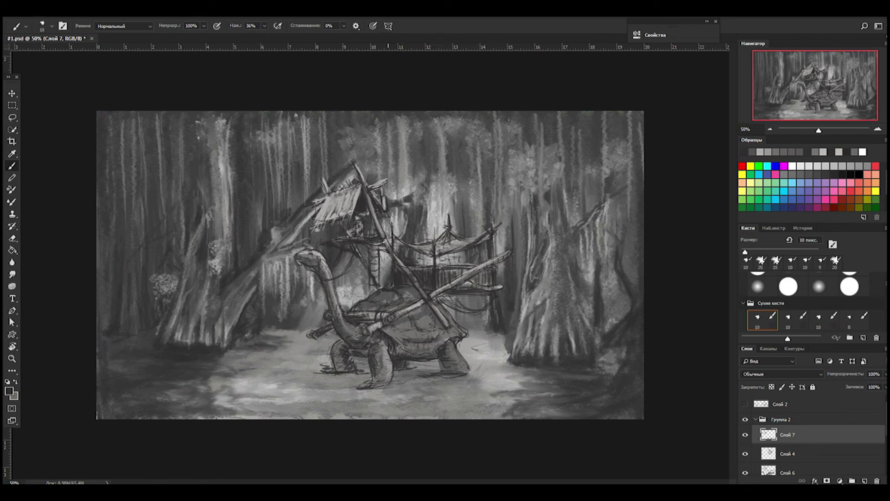
alt+click(399, 263)
key(bracketleft)
key(bracketleft)
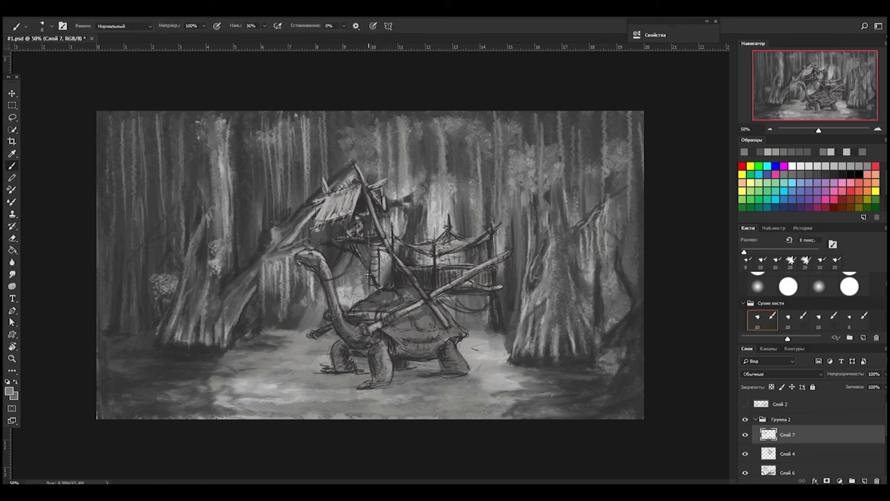
key(alt+space)
key(Escape)
key(bracketright)
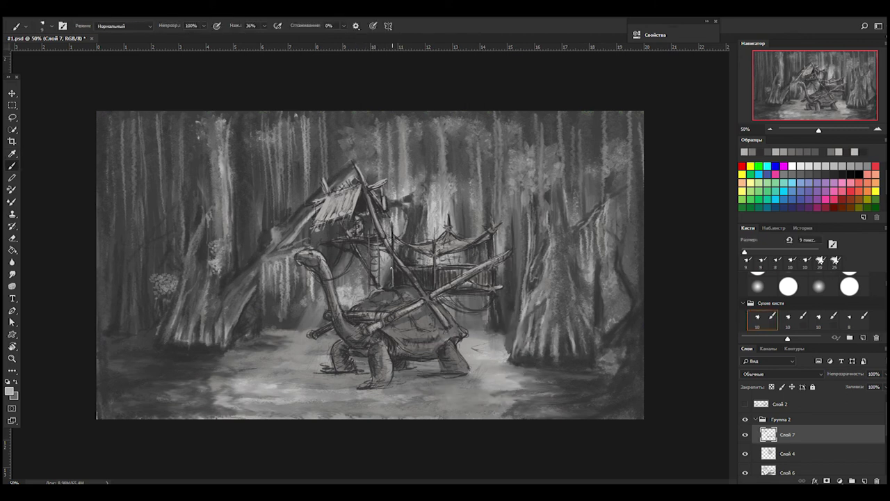
Add a new layer for the haze and pick a soft round brush preset
key(ctrl+shift+alt+n)
right_click(411, 181)
double_click(483, 277)
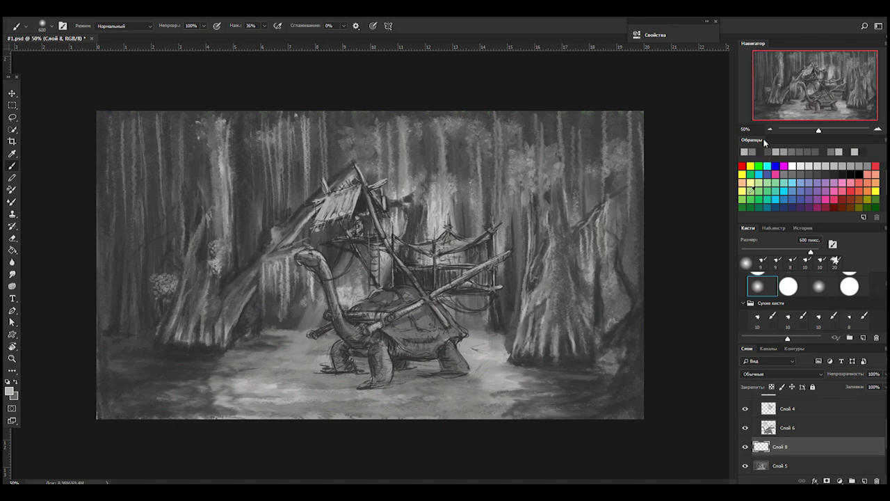
Paint white haze at 20% around the turtle's load, neck and left ground
click(793, 166)
key(2)
key(bracketright)
key(bracketright)
key(bracketright)
drag(442, 272, 487, 327)
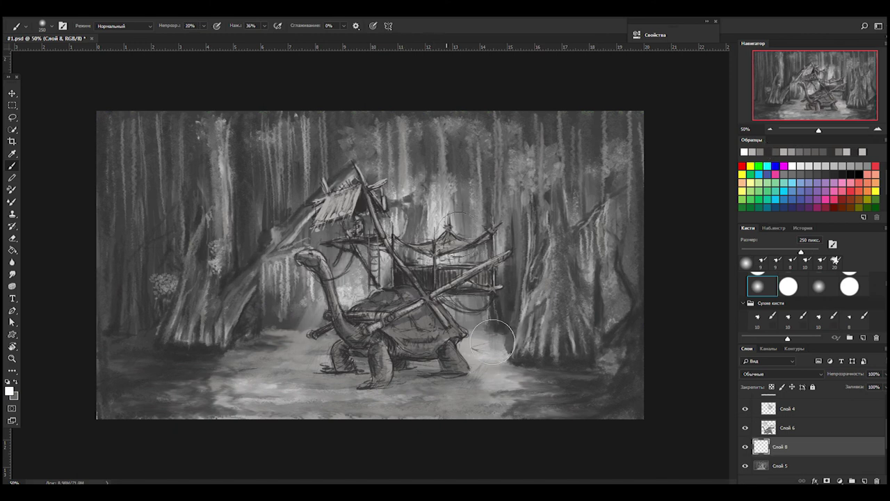
key(bracketleft)
key(bracketleft)
key(bracketleft)
mouse_move(320, 292)
mouse_down()
mouse_move(223, 389)
mouse_move(299, 383)
mouse_up()
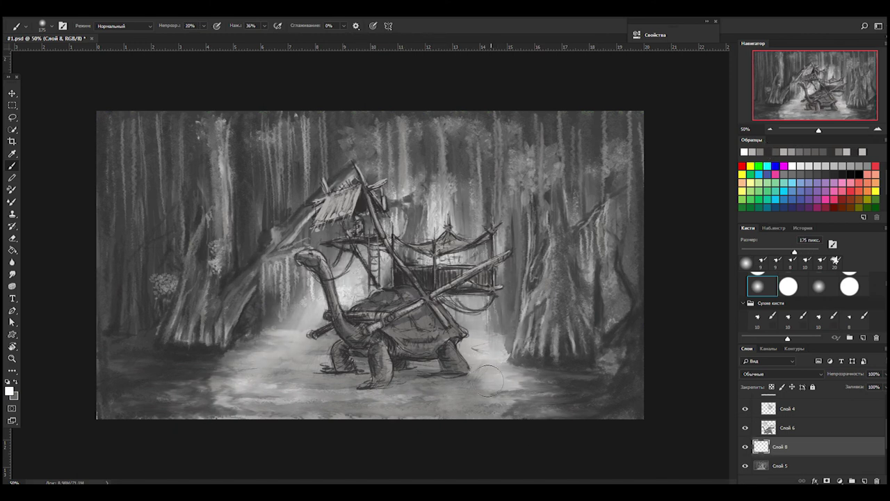
drag(313, 271, 167, 383)
key(bracketleft)
key(bracketleft)
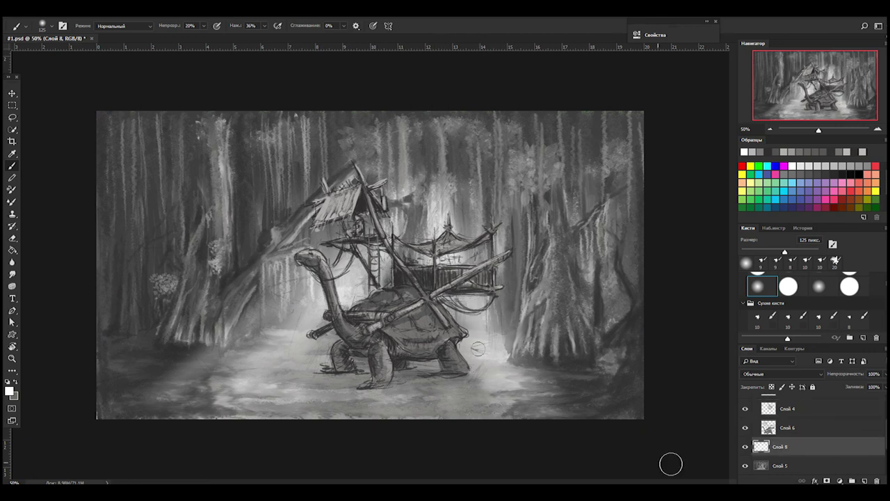
Erase the haze off the left tree trunk with a 40% eraser around 45-50 px
click(787, 408)
key(e)
key(bracketright)
key(bracketright)
key(4)
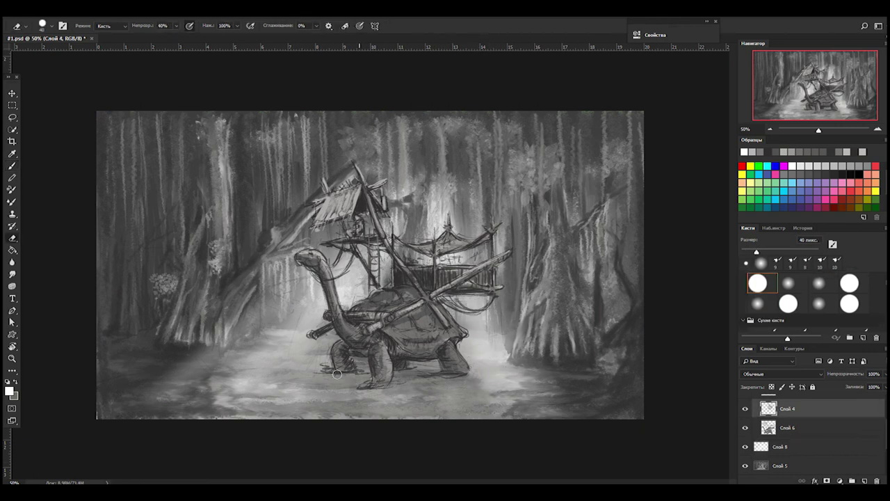
key(bracketright)
drag(240, 293, 229, 390)
key(bracketright)
key(b)
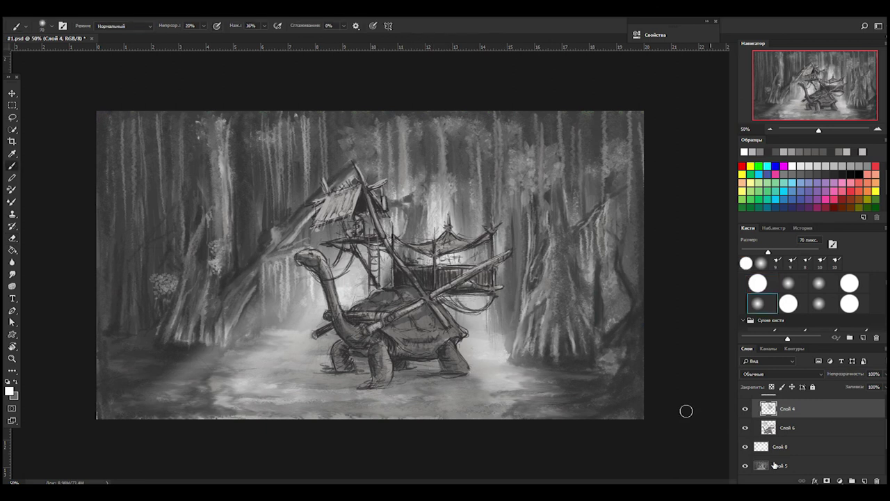
Sample a grey and paint faint 40% strokes across the ground
click(780, 446)
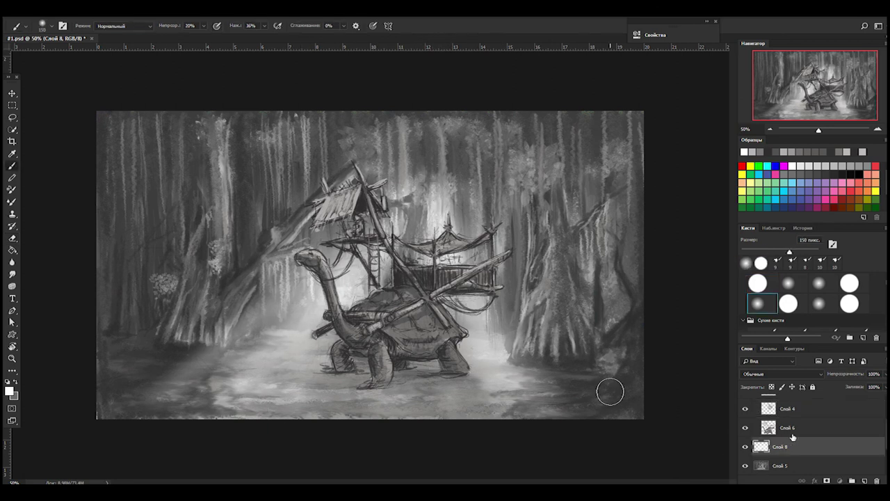
key(alt+bracketright)
alt+click(387, 383)
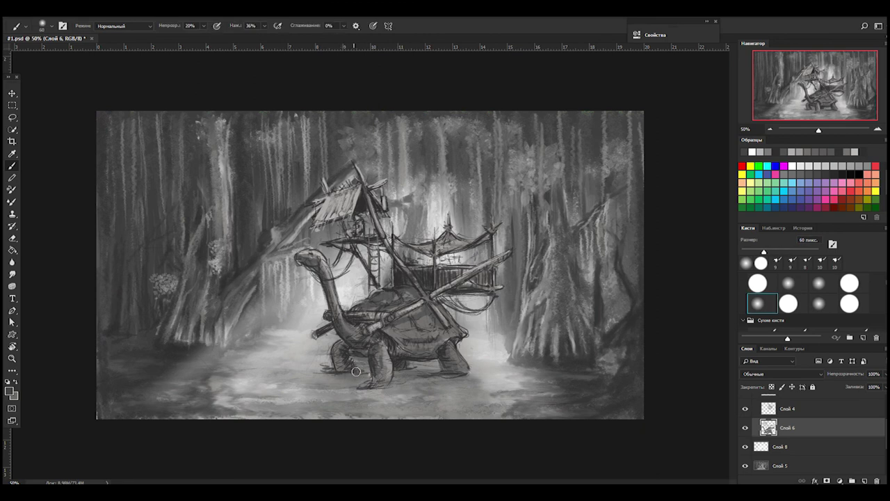
key(4)
drag(289, 382, 315, 381)
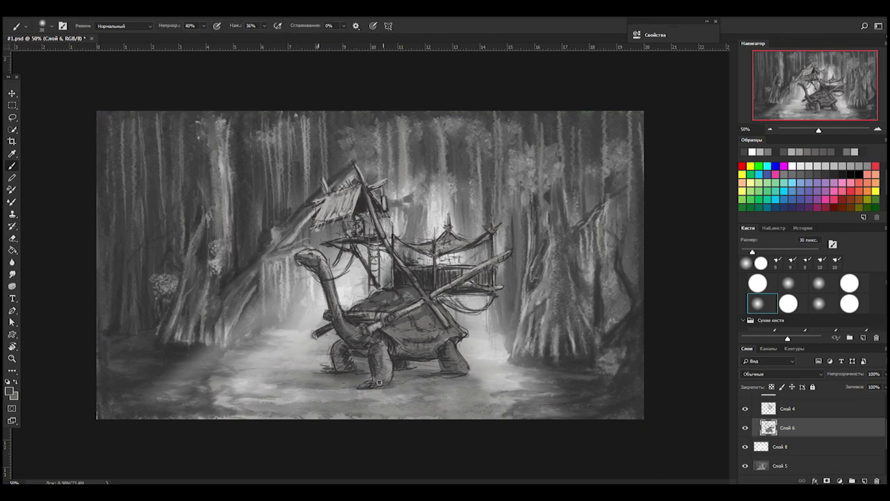
Add a light stroke near the turtle's legs and darken the right-edge tree with a 20 px brush
click(792, 451)
alt+click(435, 208)
drag(416, 366, 439, 362)
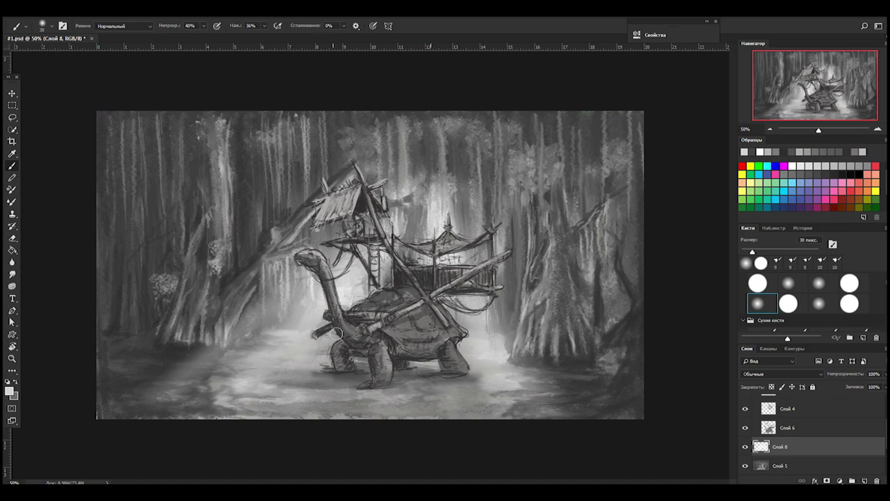
key(bracketleft)
key(bracketleft)
drag(629, 375, 621, 327)
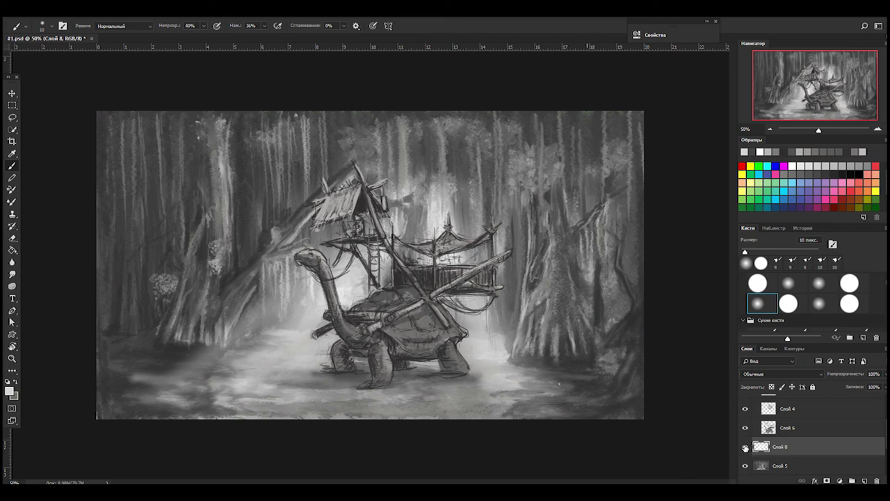
Add a new layer for line work above Слой 6 with a hard round brush
click(762, 424)
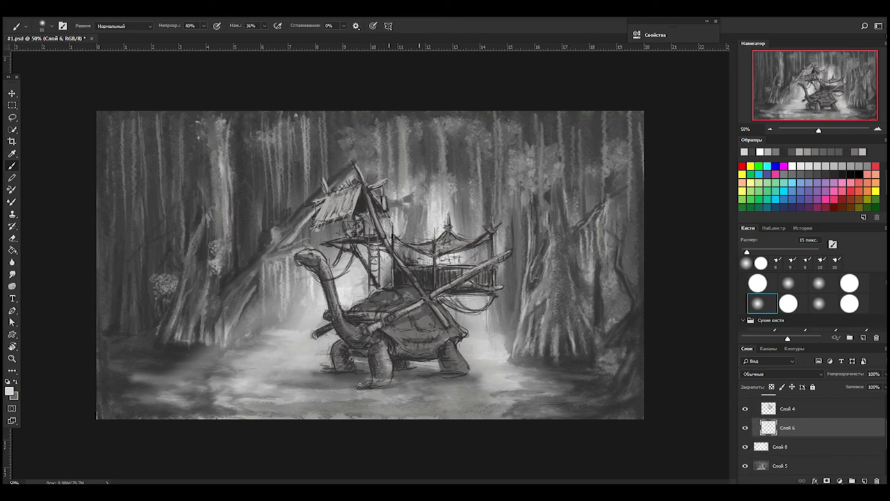
key(ctrl+shift+alt+n)
key(period)
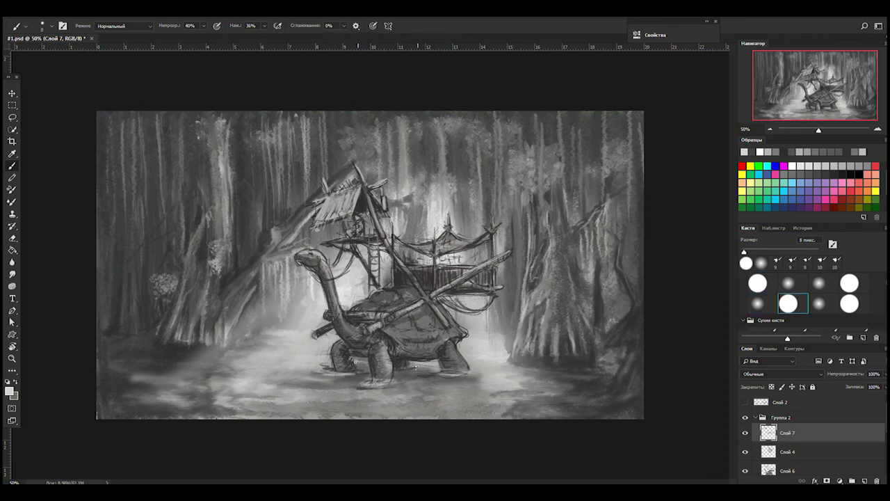
Paint light strokes along the turtle's neck, ladder and shell, and dark lines on its front leg
key(bracketright)
key(bracketright)
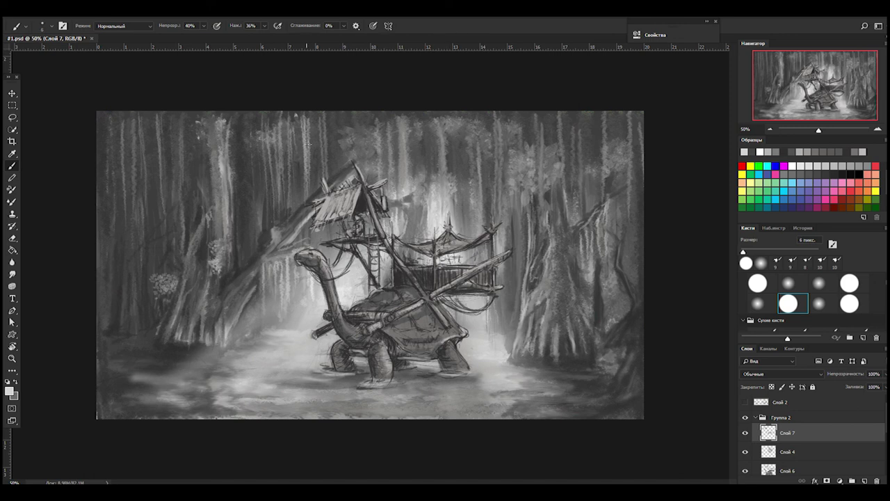
drag(324, 296, 355, 252)
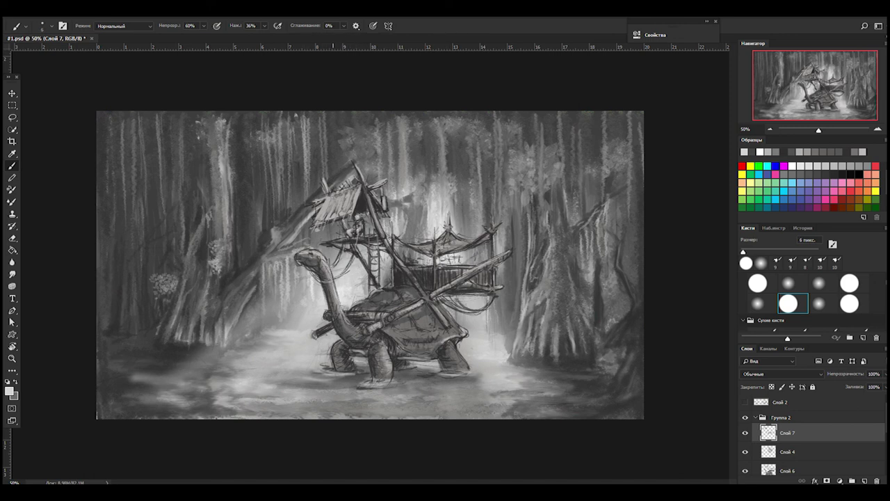
drag(356, 279, 374, 280)
drag(331, 347, 334, 365)
key(bracketleft)
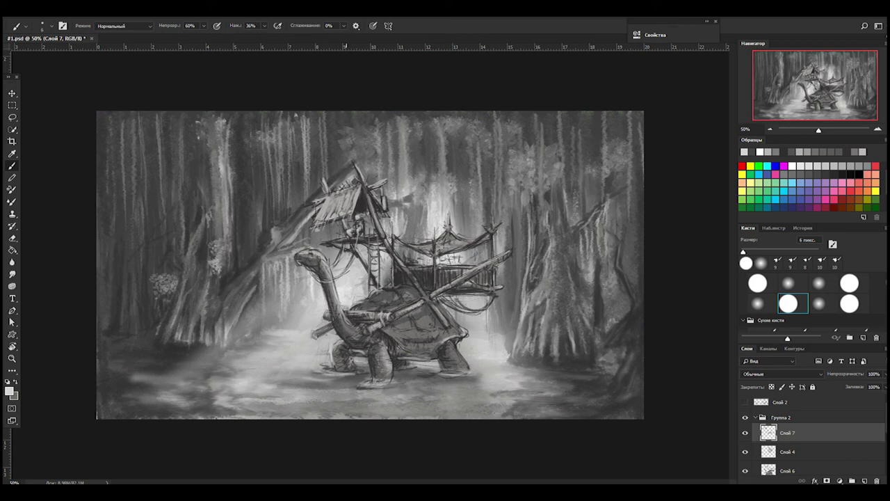
Switch to a large soft round brush on a new layer above Группа 2
click(820, 303)
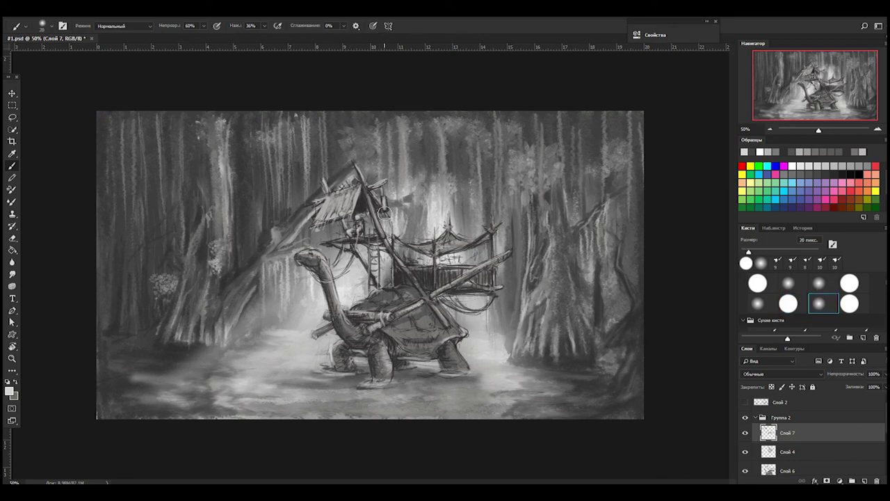
click(837, 419)
key(ctrl+shift+alt+n)
key(bracketright)
key(bracketright)
key(bracketright)
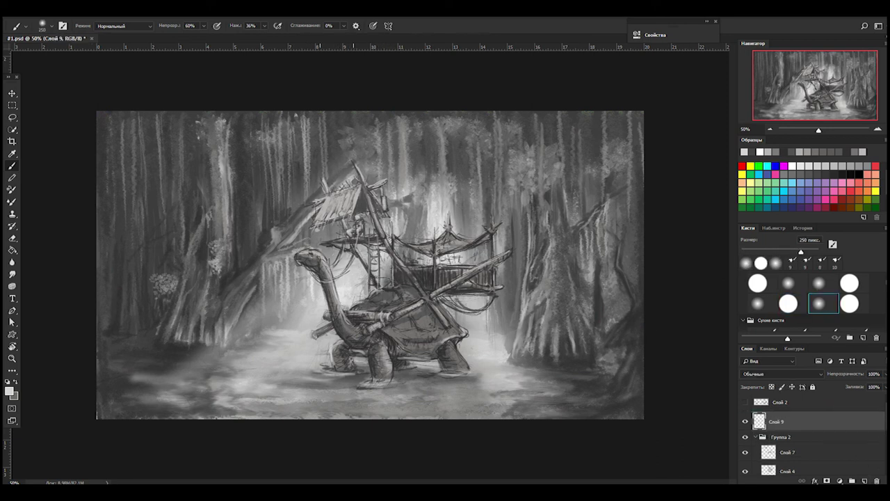
Move Слой 7 higher in the stack and delete the creature sketch layer Слой 2
key(bracketleft)
key(bracketleft)
key(bracketleft)
drag(786, 449, 805, 409)
scroll(805, 431, down, 3)
click(780, 466)
scroll(814, 431, up, 3)
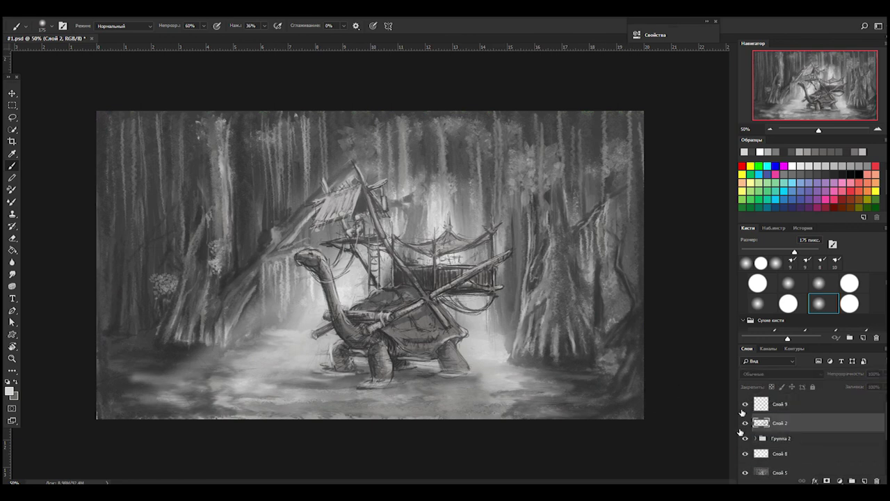
click(743, 415)
key(Delete)
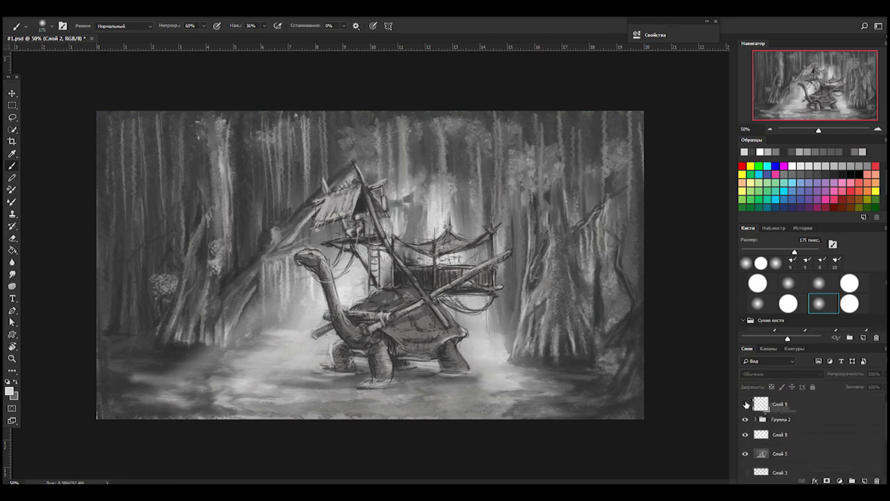
Stamp all visible layers into Слой 10 on top and group the lower layers into Группа 3
key(ctrl+shift+alt+e)
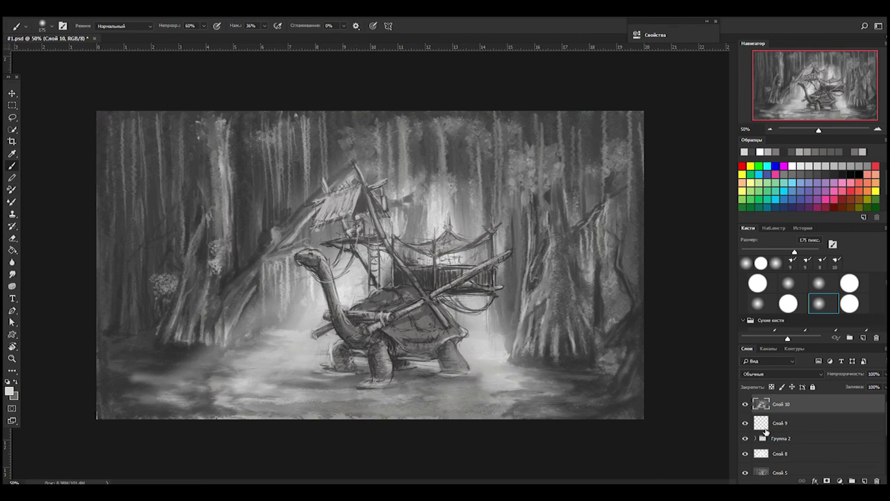
click(779, 423)
key(ctrl+g)
click(793, 403)
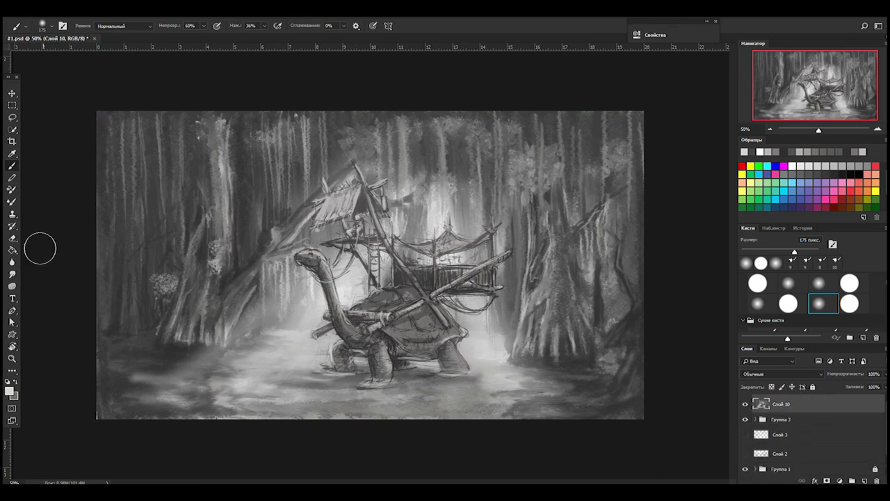
click(12, 262)
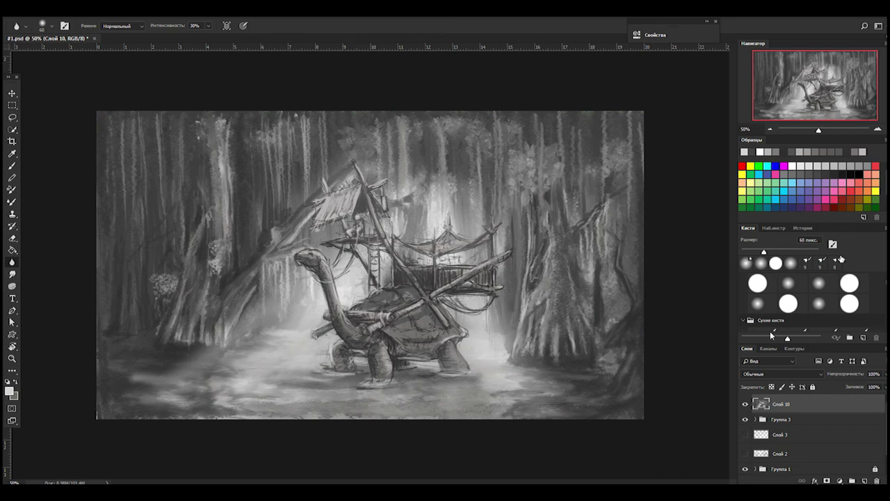
Create Слой 11 in Overlay mode, pick an olive green, and show the Color panel
key(ctrl+shift+alt+n)
click(861, 206)
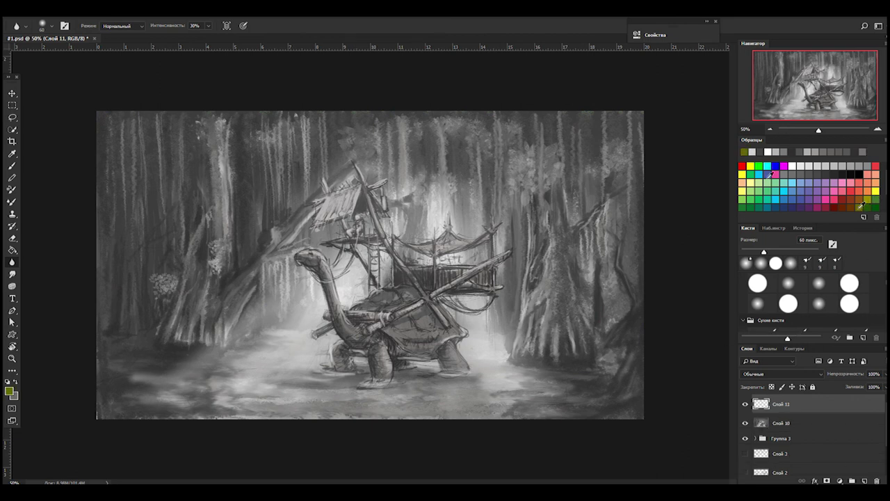
click(303, 20)
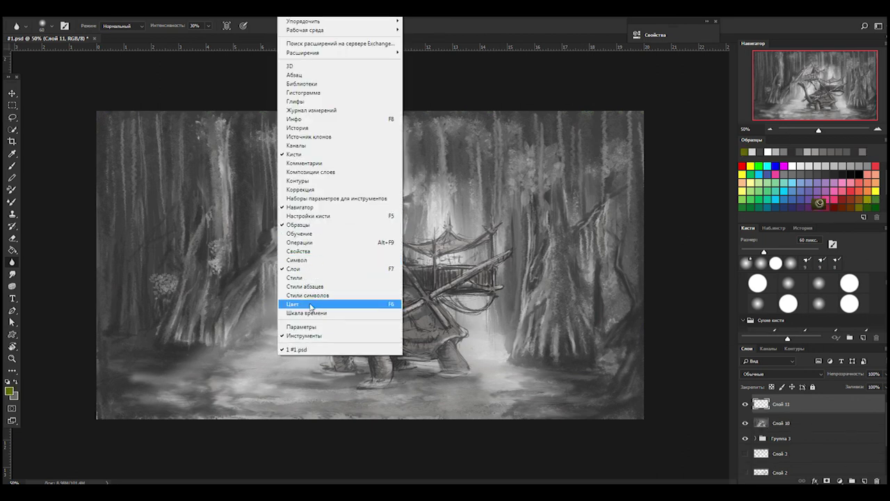
click(311, 306)
click(787, 191)
click(779, 374)
click(766, 263)
key(period)
key(0)
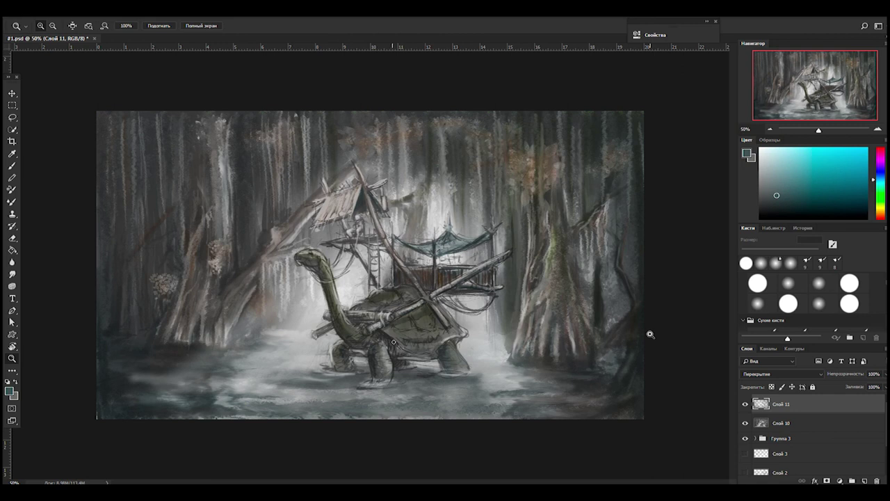
Sample browns and teals, then add light tan strokes around the hut roof
key(bracketleft)
key(bracketleft)
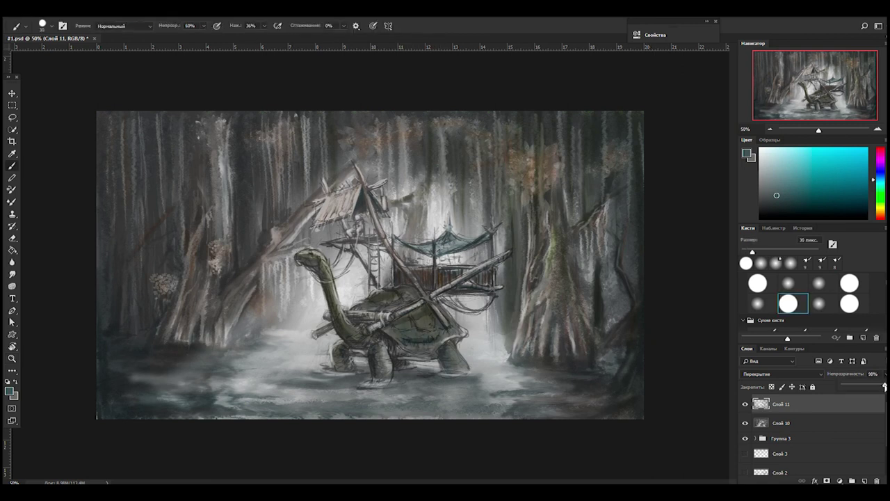
key(bracketright)
key(bracketright)
key(bracketright)
alt+click(575, 331)
key(bracketleft)
key(bracketleft)
key(bracketleft)
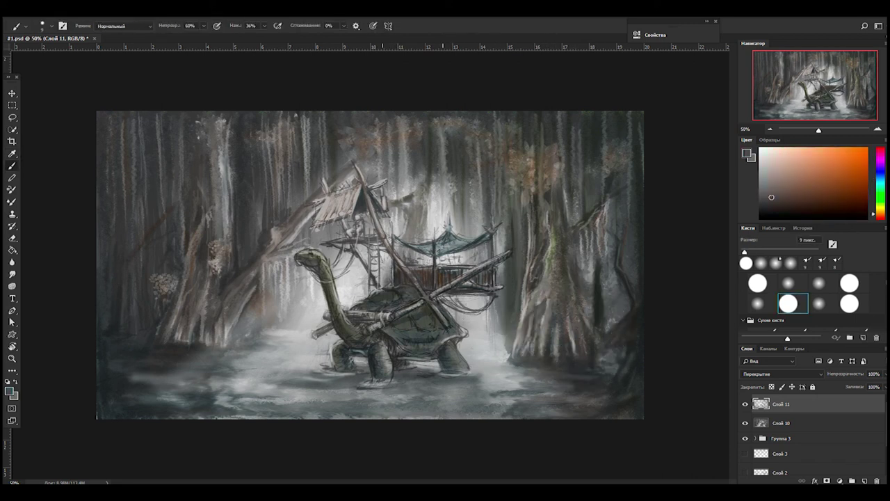
alt+click(445, 274)
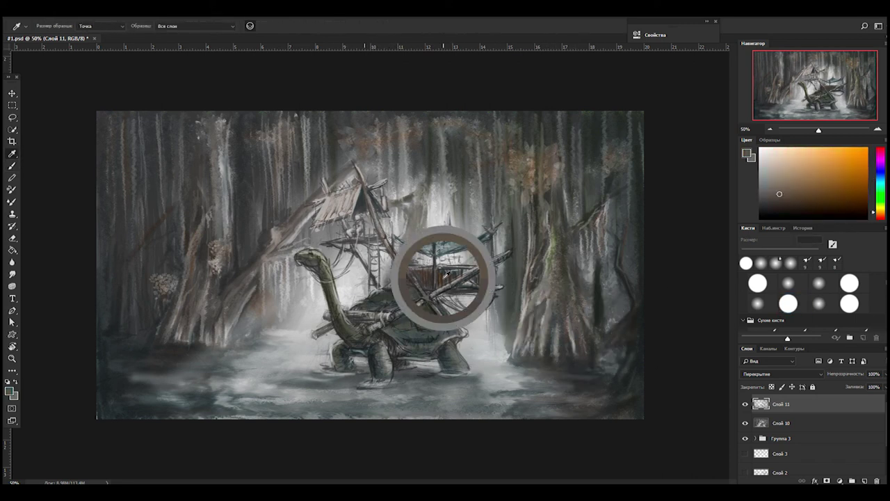
alt+click(360, 221)
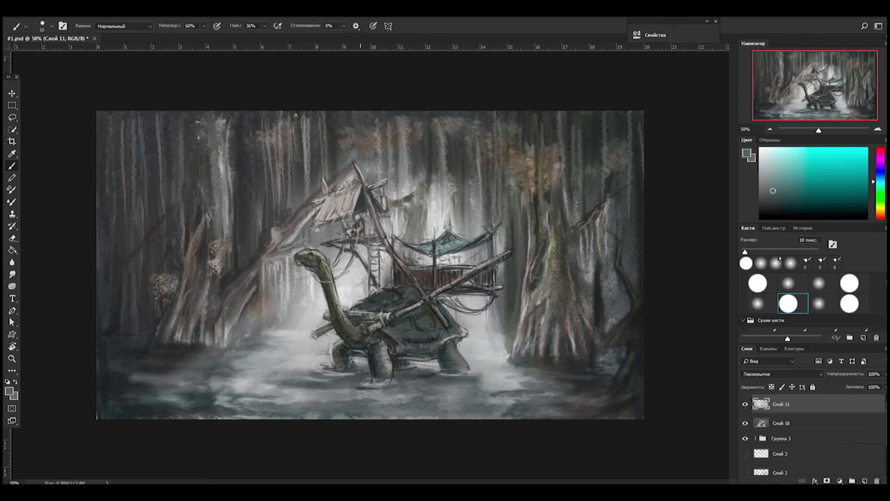
drag(392, 213, 417, 213)
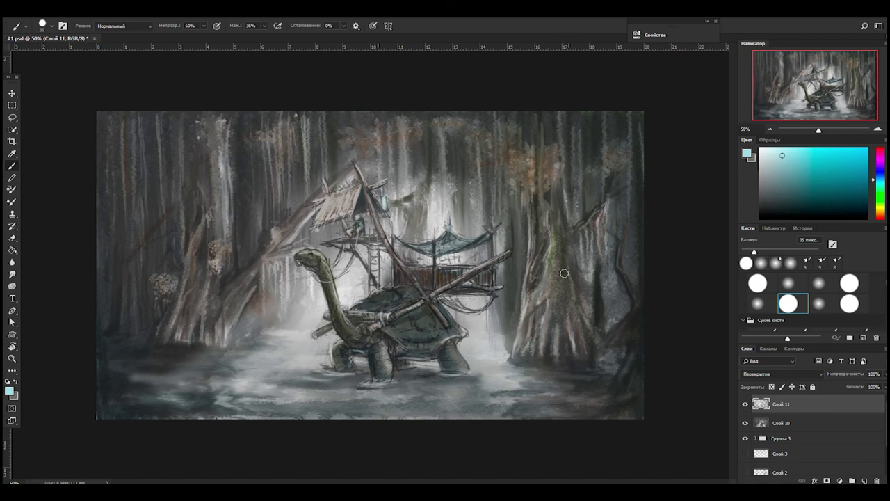
alt+click(384, 203)
key(bracketright)
key(bracketright)
key(bracketright)
key(bracketleft)
Touch up the turtle's front legs in a lighter colour and darken the ladder pole
key(bracketleft)
drag(376, 204, 400, 205)
key(bracketleft)
key(bracketleft)
key(bracketleft)
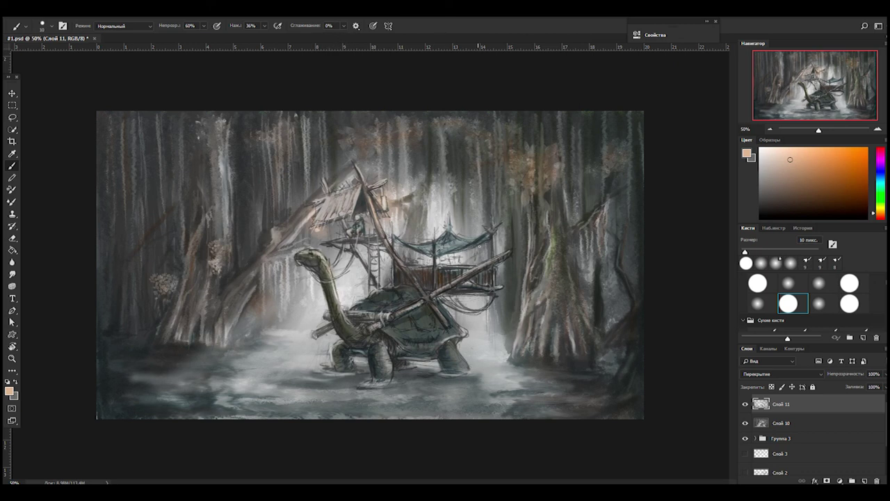
alt+click(403, 377)
key(bracketleft)
key(bracketleft)
drag(343, 362, 336, 350)
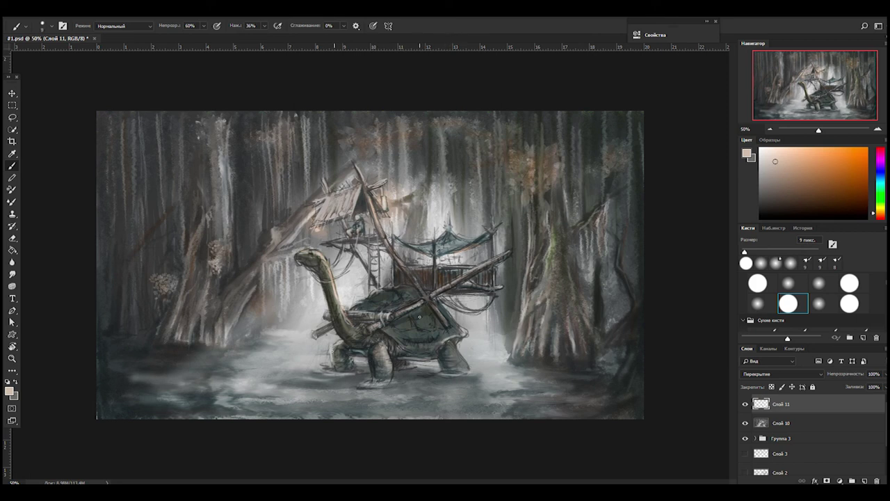
key(x)
key(bracketright)
key(bracketright)
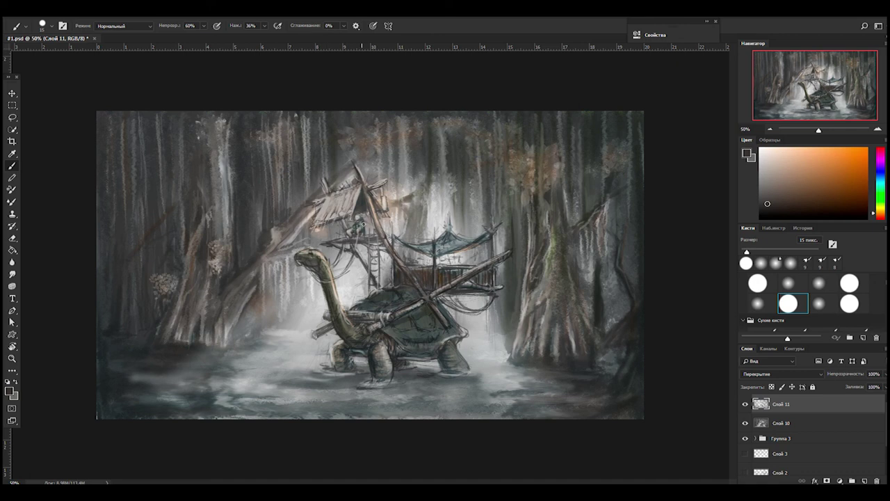
drag(375, 220, 371, 245)
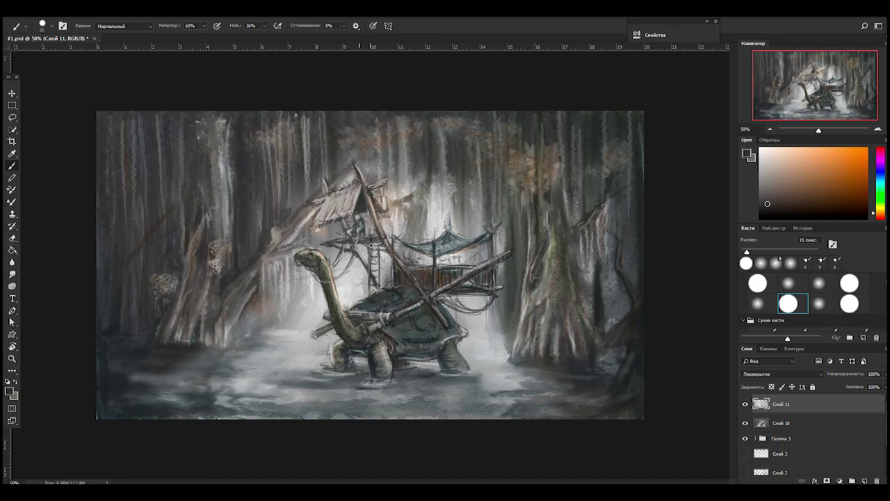
key(r)
key(alt+bracketleft)
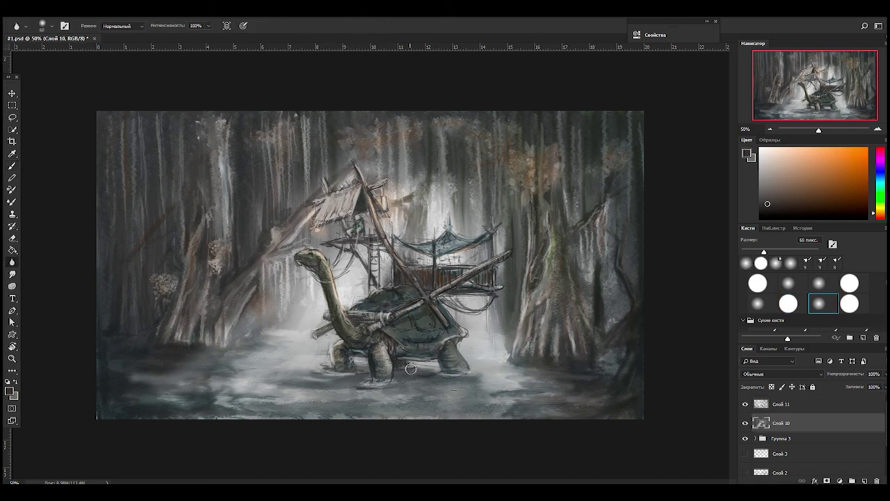
Set the glaze layer Слой 11 to 78% opacity and add new layer Слой 12 below it
key(bracketleft)
key(bracketleft)
alt+shift+right_click(512, 284)
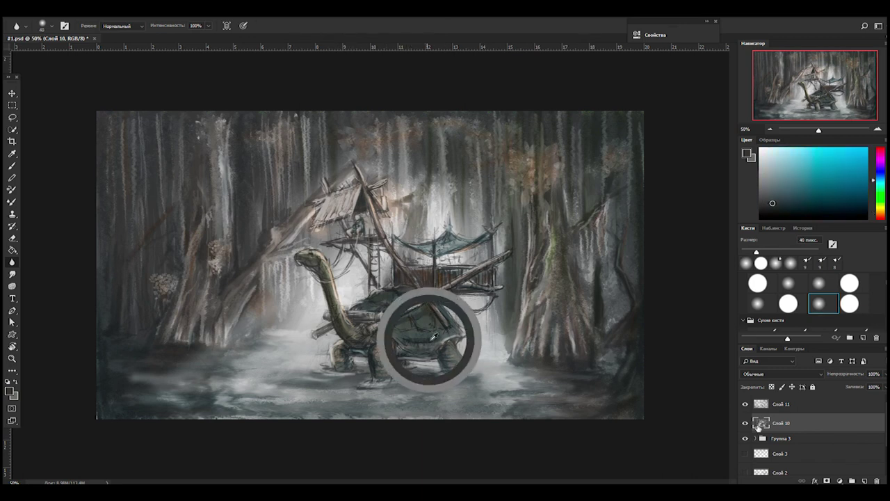
key(b)
click(781, 404)
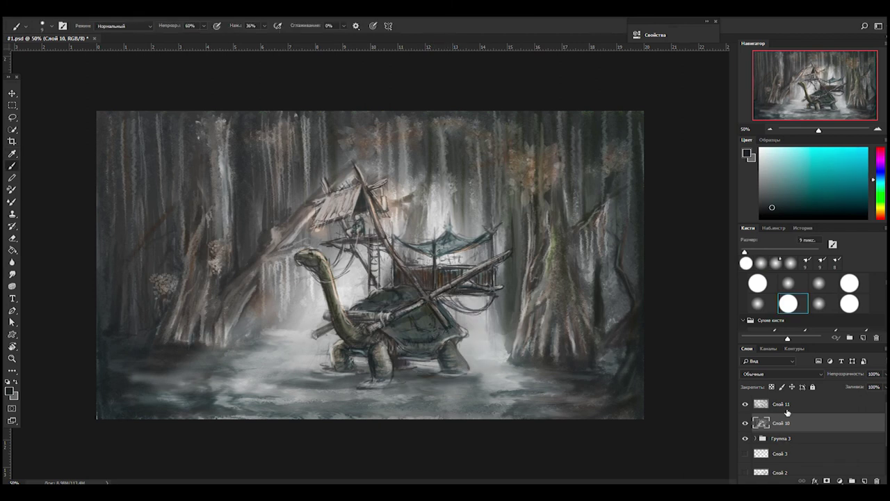
click(885, 373)
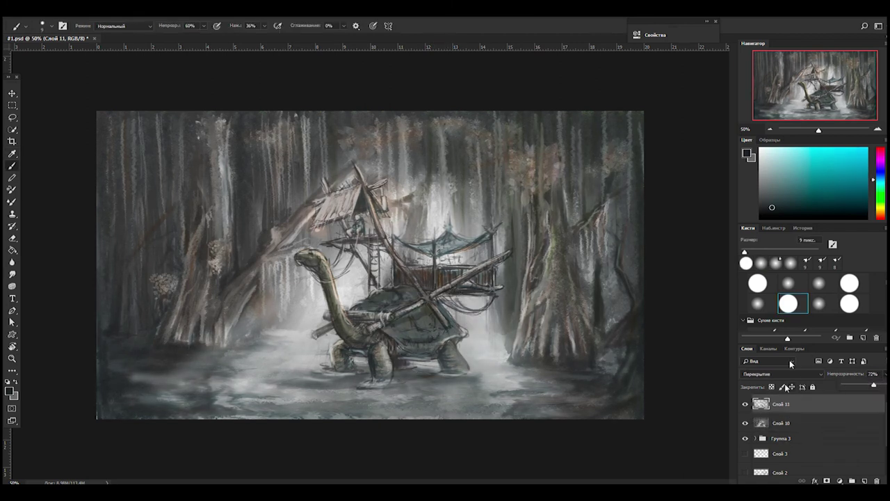
key(Up)
key(Up)
key(Up)
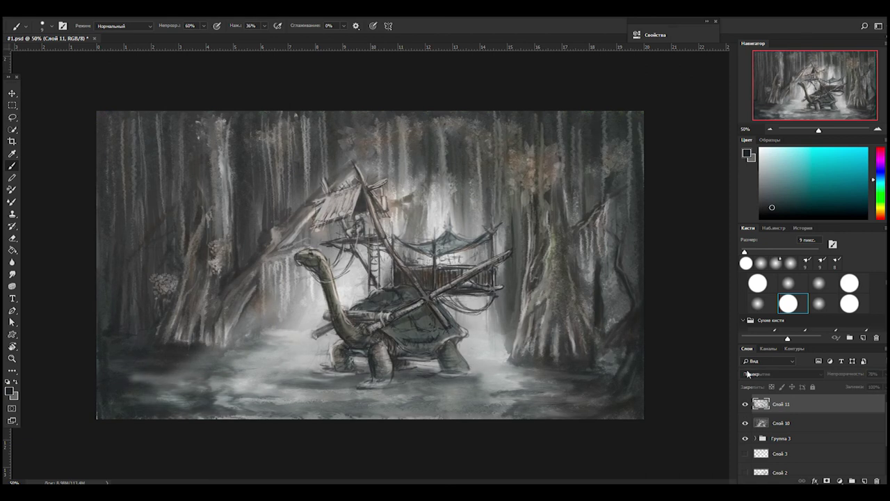
ctrl+click(865, 481)
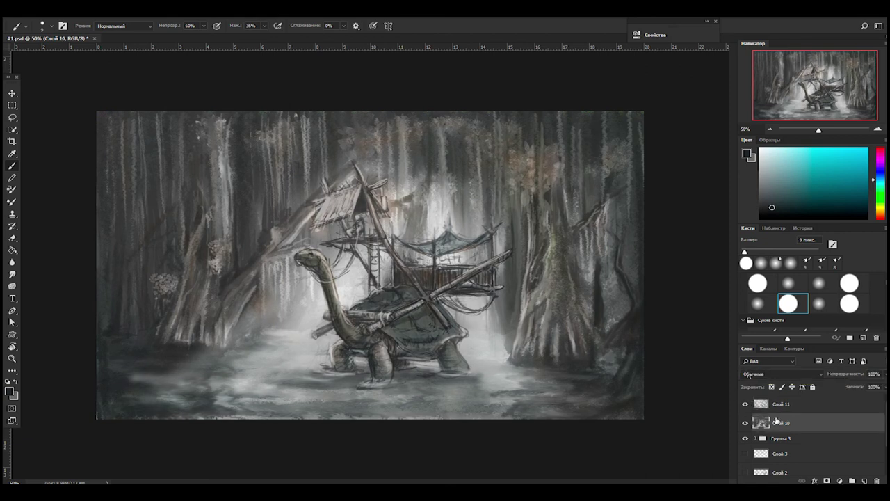
Sample a light tone and paint highlight strokes down the right tree trunk
key(i)
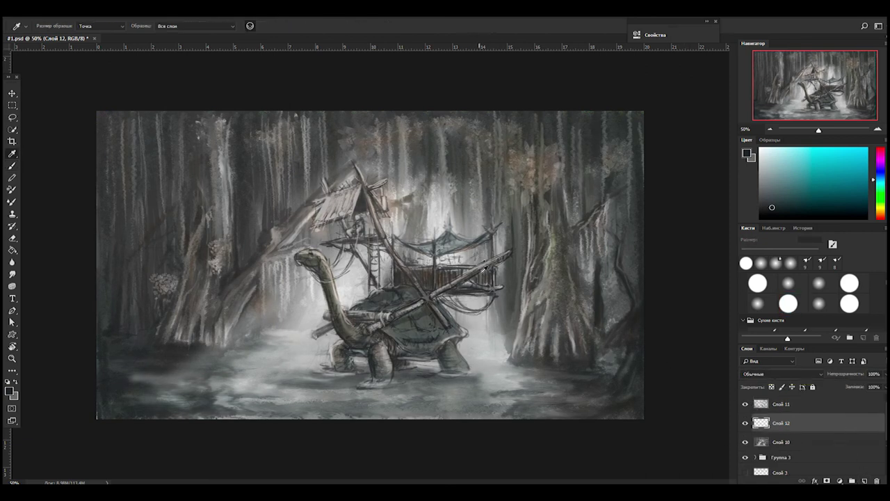
click(524, 293)
key(b)
mouse_move(605, 174)
mouse_down()
mouse_move(606, 195)
mouse_move(581, 224)
mouse_up()
drag(604, 180, 604, 202)
drag(569, 250, 574, 299)
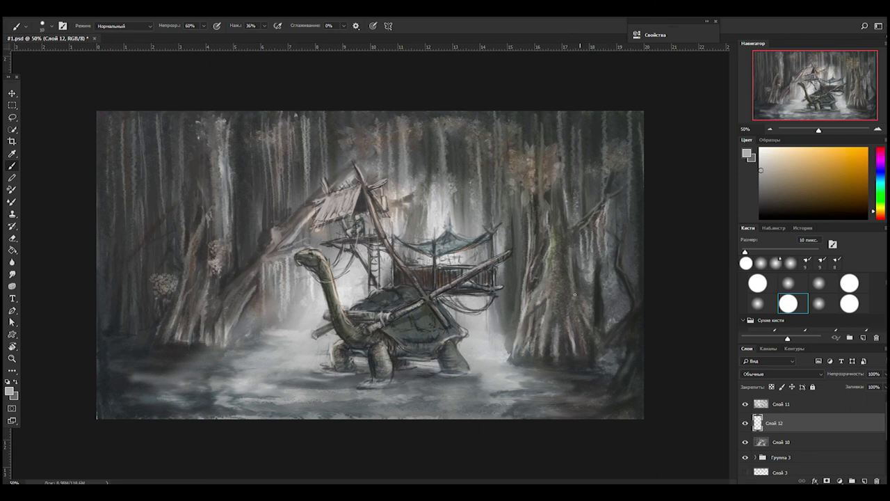
drag(534, 213, 534, 256)
drag(566, 338, 567, 357)
Highlight the right tree's right and left edges with faint light strokes
key(bracketleft)
drag(632, 295, 634, 342)
drag(638, 311, 640, 404)
drag(640, 288, 640, 327)
key(bracketright)
key(bracketright)
drag(511, 279, 512, 300)
drag(511, 206, 514, 248)
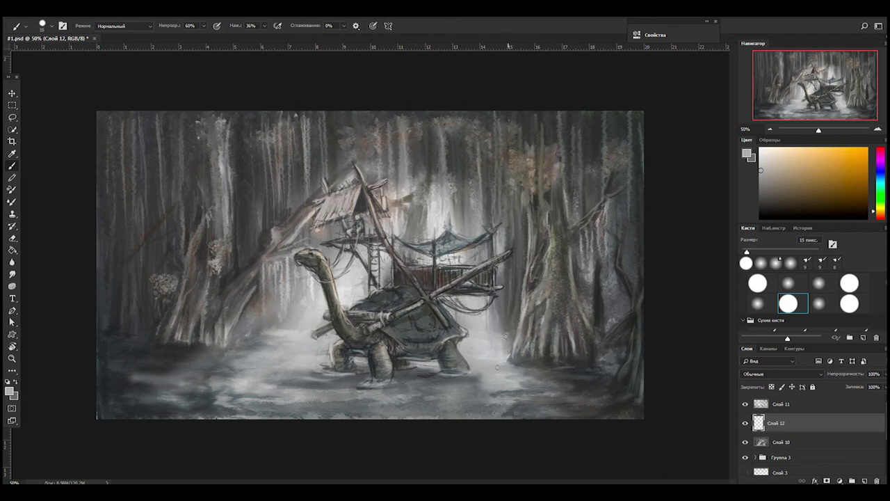
drag(520, 337, 521, 236)
drag(522, 286, 523, 213)
key(bracketleft)
key(bracketleft)
key(bracketleft)
Lighten the branch left of the turtle and highlight the left and upper trunks
mouse_move(276, 251)
mouse_down()
mouse_move(244, 267)
mouse_move(232, 188)
mouse_up()
drag(241, 290, 225, 317)
drag(186, 234, 188, 168)
drag(227, 259, 234, 184)
key(bracketright)
key(bracketright)
key(bracketright)
drag(288, 185, 288, 113)
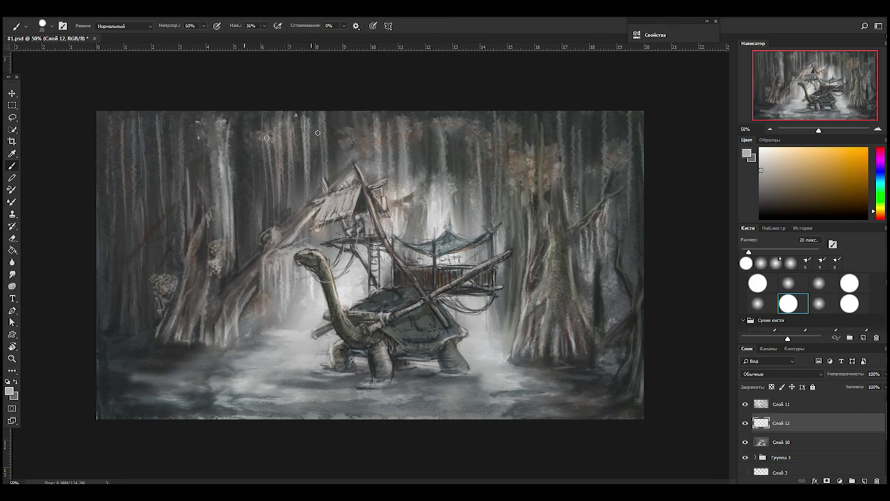
Add a few more thin light strokes on the right trunk
key(bracketright)
drag(561, 330, 554, 227)
key(bracketright)
key(bracketleft)
key(bracketleft)
key(bracketleft)
drag(542, 262, 542, 236)
drag(599, 336, 598, 280)
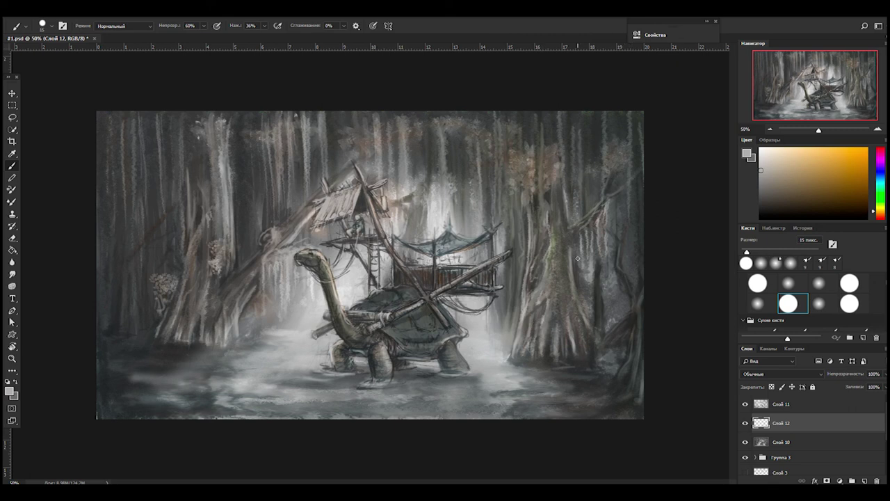